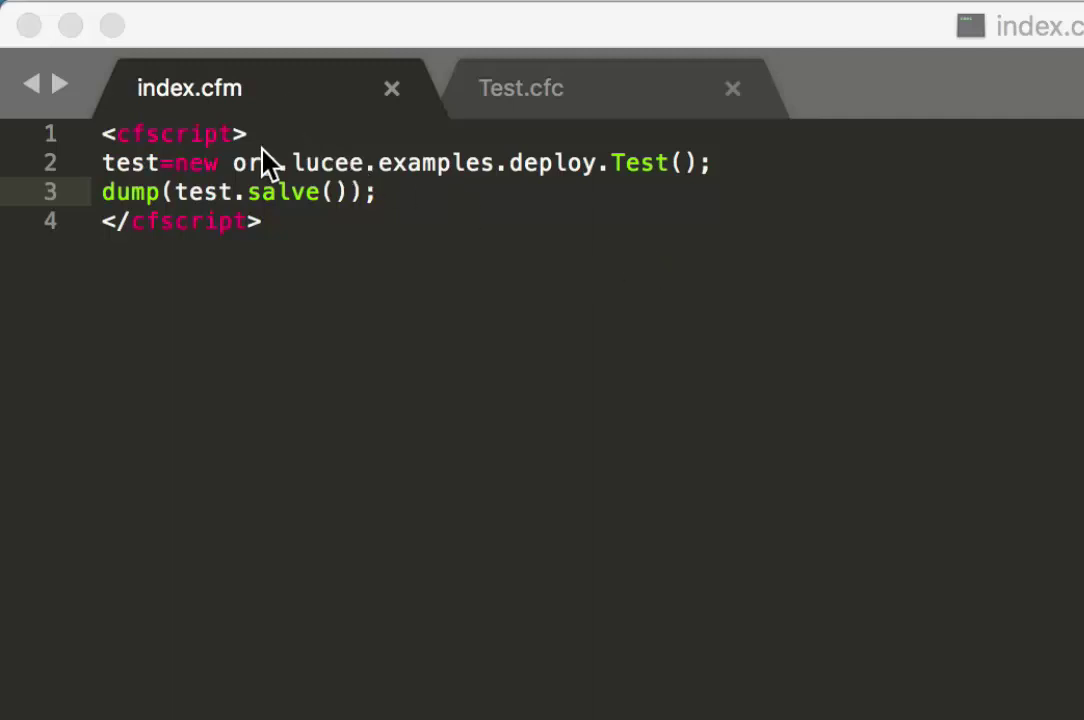
Step: Compare the salve function in Test.cfc with the code in index.cfm that calls it
{"action": "left_click", "coordinate": [560, 100]}
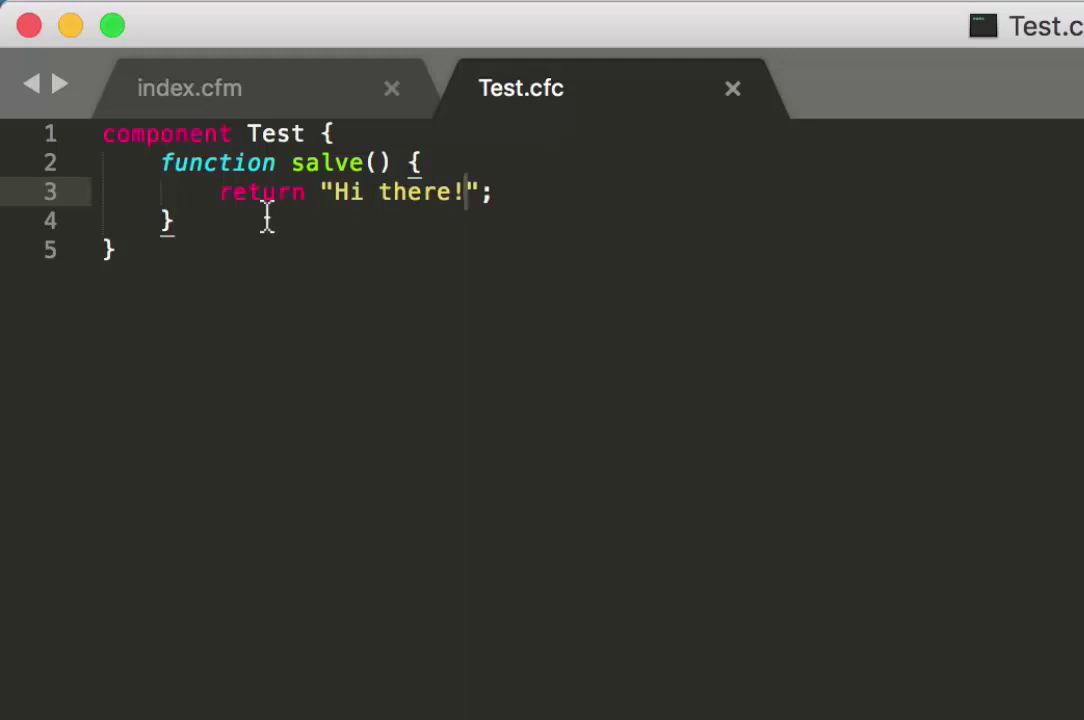
{"action": "left_click", "coordinate": [230, 100]}
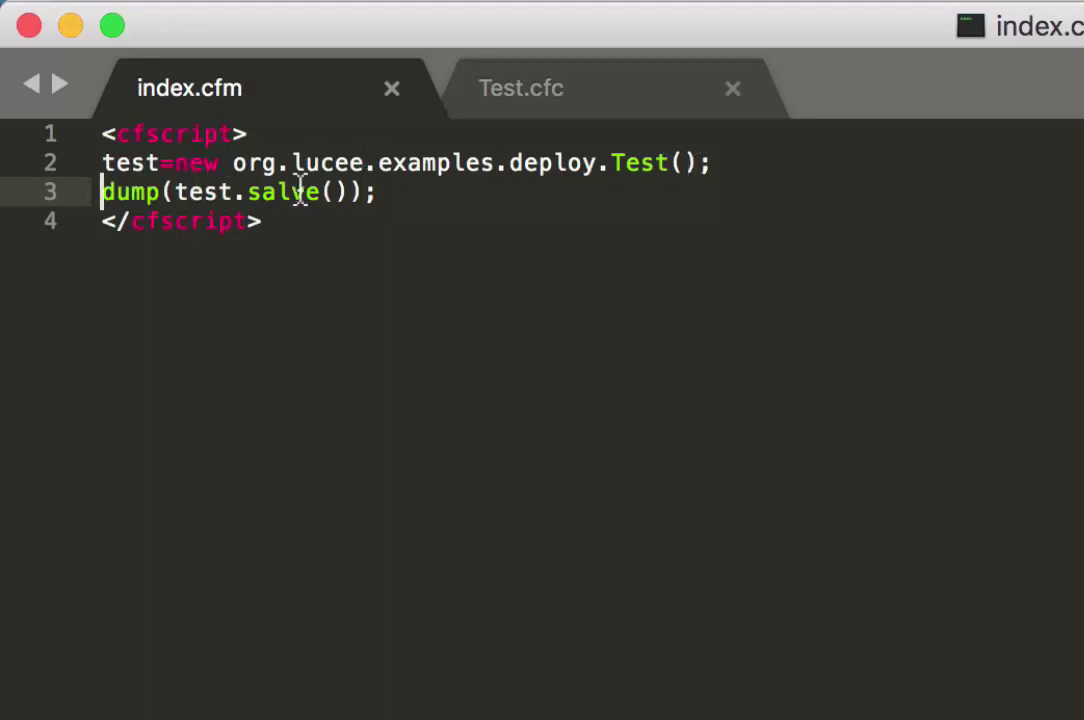
{"action": "mouse_move", "coordinate": [297, 191]}
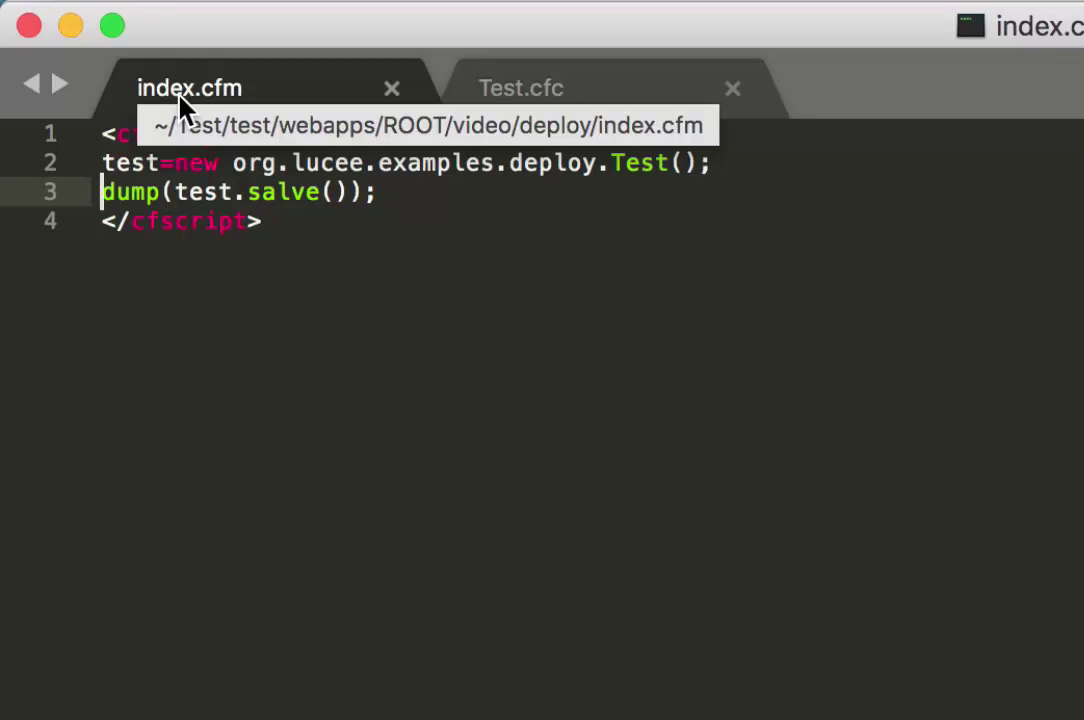
Step: Switch to Safari and load localhost:8888/video/deploy/index.cfm to run the test page
{"action": "key", "text": "super+Tab"}
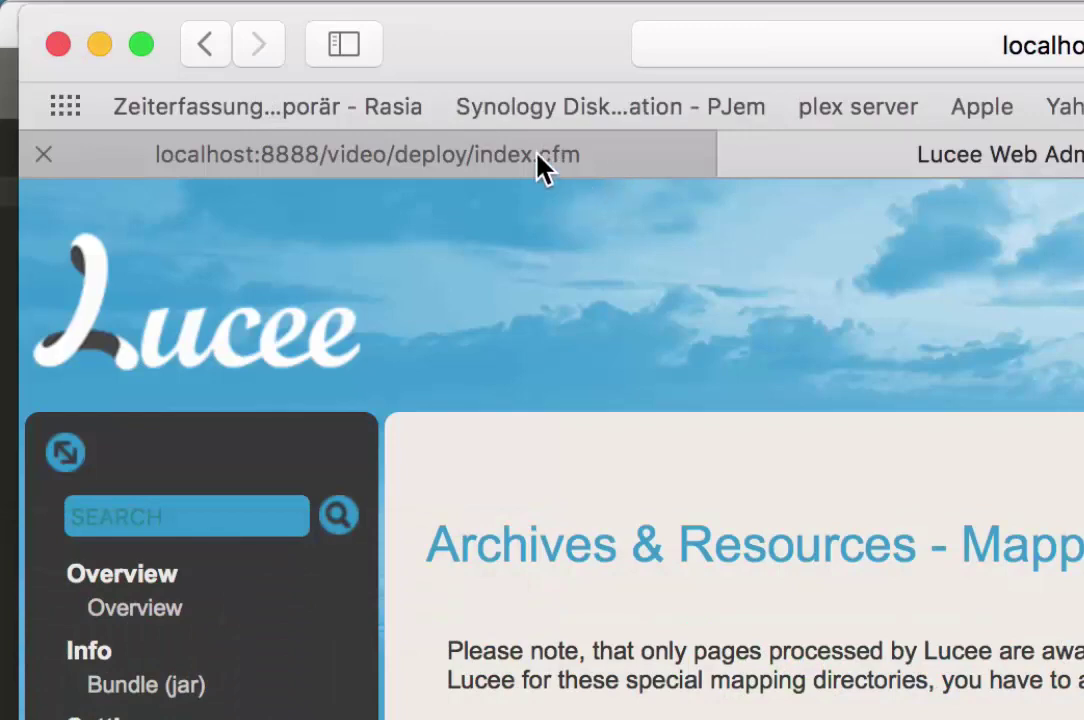
{"action": "left_click", "coordinate": [540, 165]}
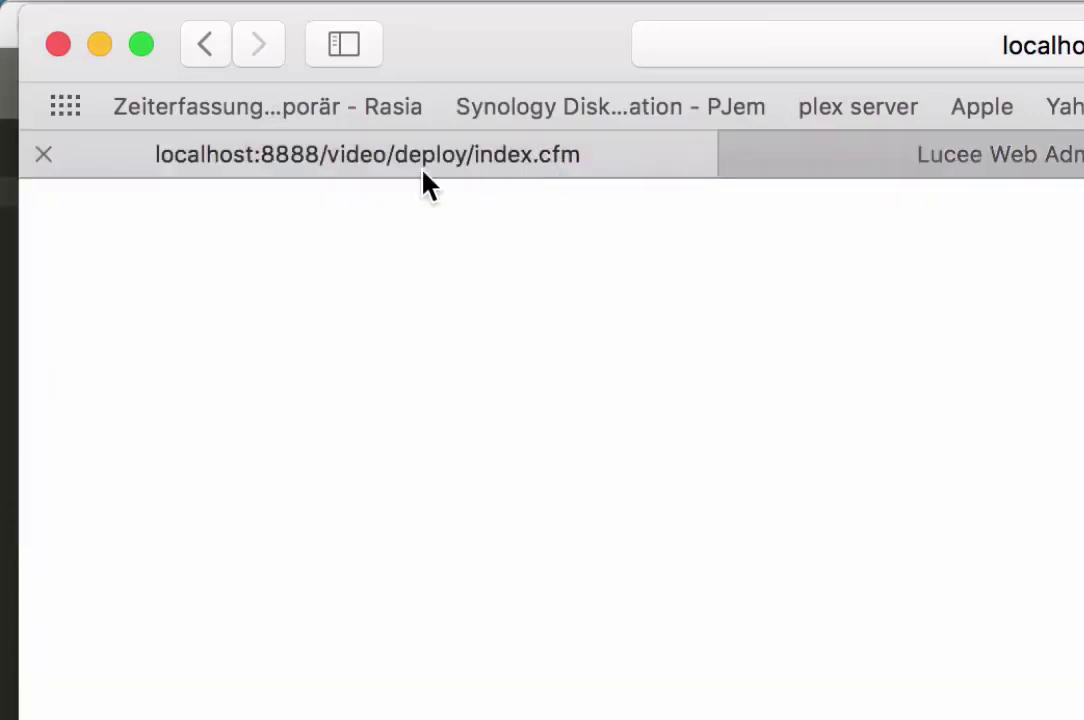
{"action": "left_click", "coordinate": [885, 47]}
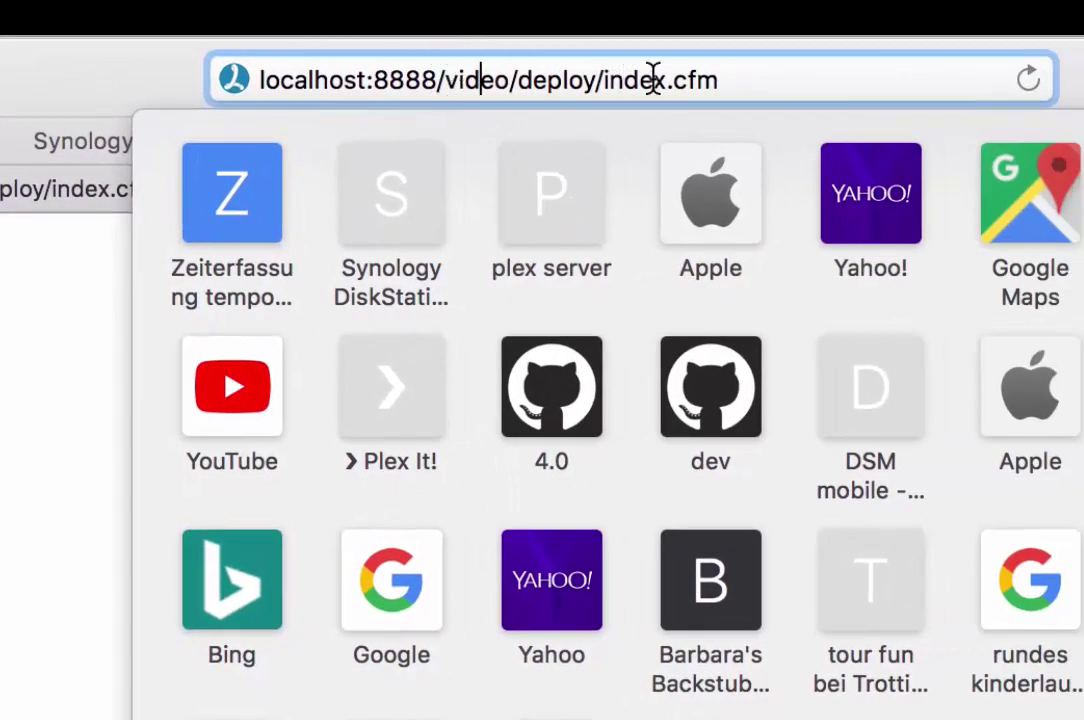
{"action": "key", "text": "Return"}
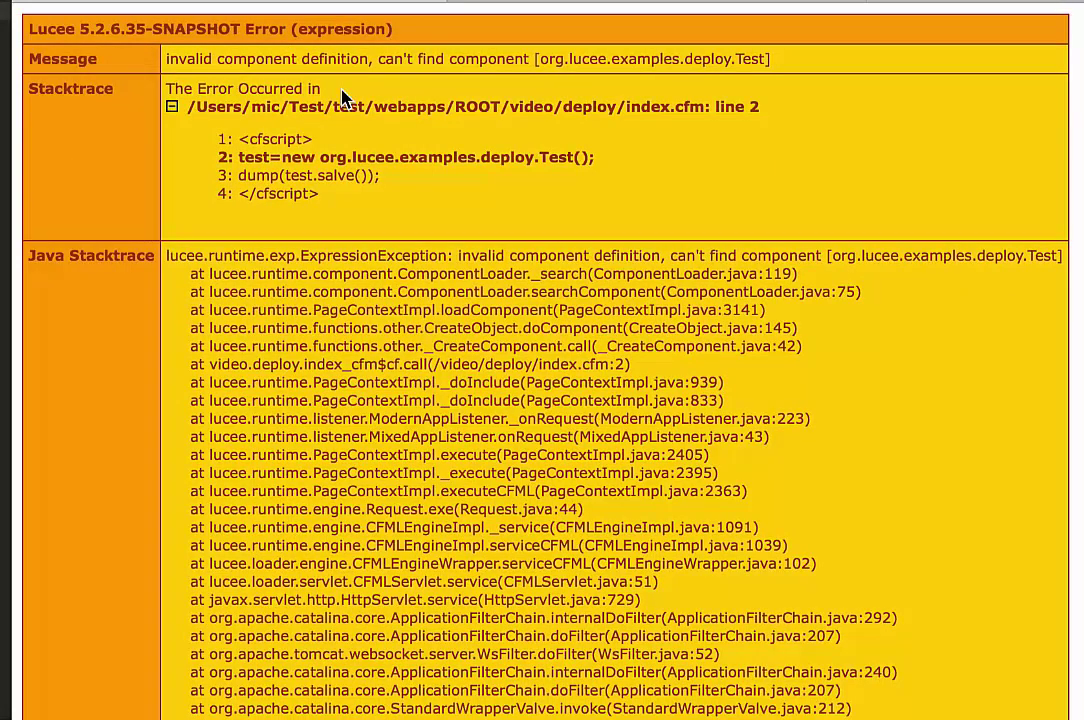
Step: Review Test.cfc in the code editor, then locate the file in Finder inside the test directory's components folder
{"action": "key", "text": "super+Tab"}
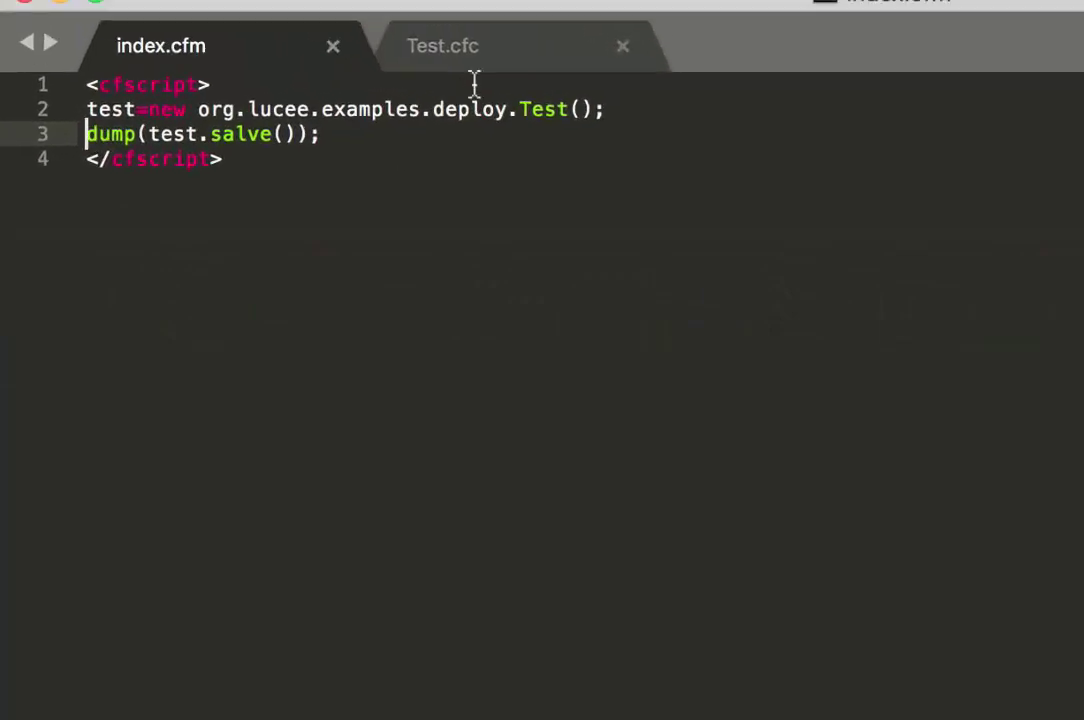
{"action": "left_click", "coordinate": [548, 98]}
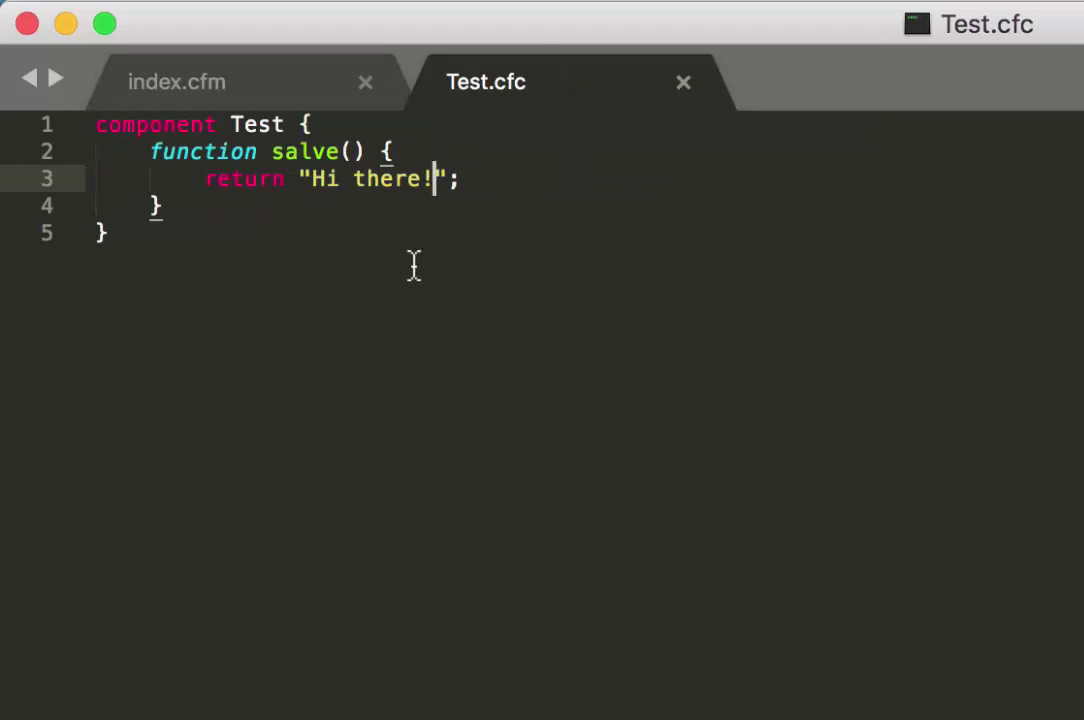
{"action": "key", "text": "super+Tab"}
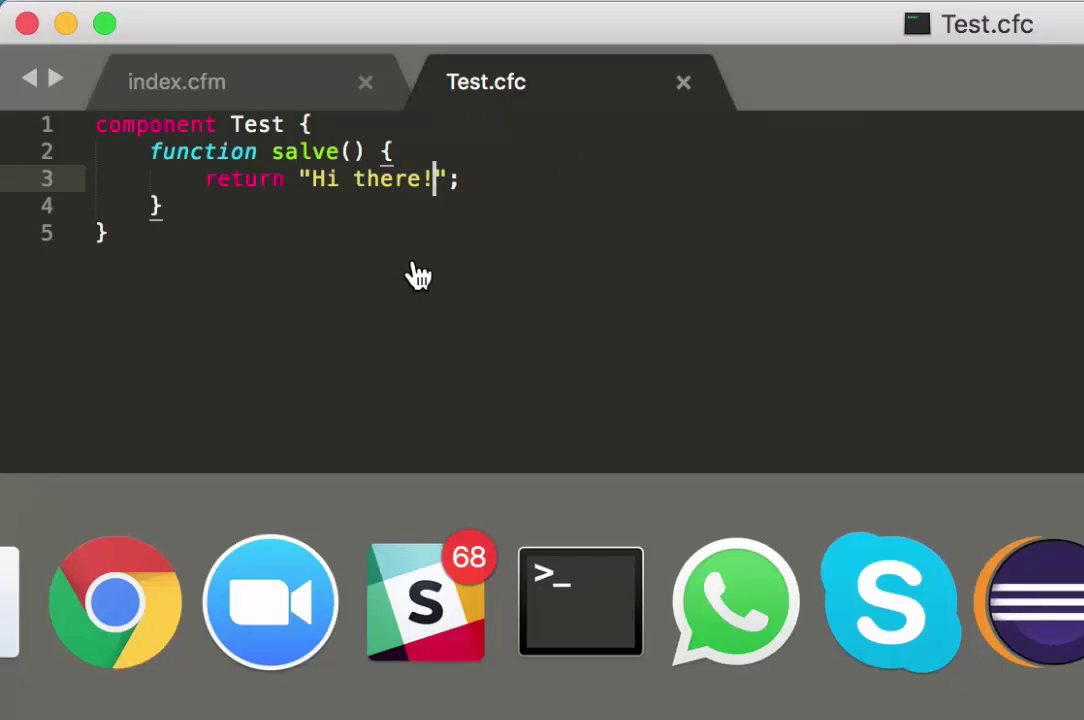
{"action": "key", "text": "super+Tab"}
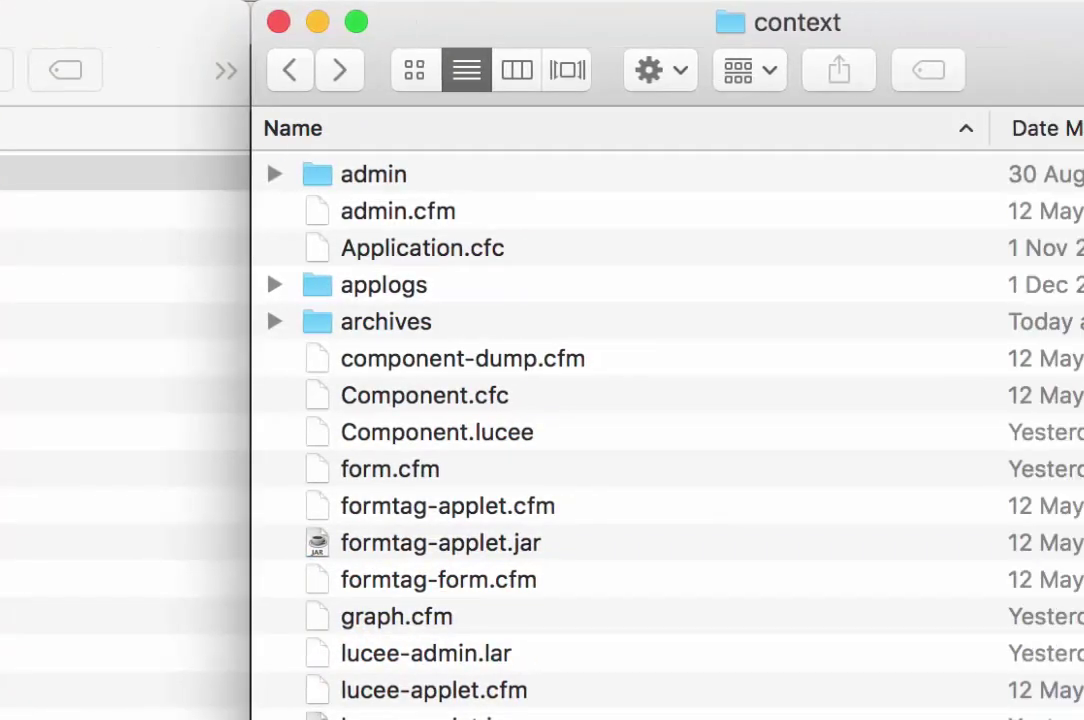
{"action": "left_click", "coordinate": [195, 80]}
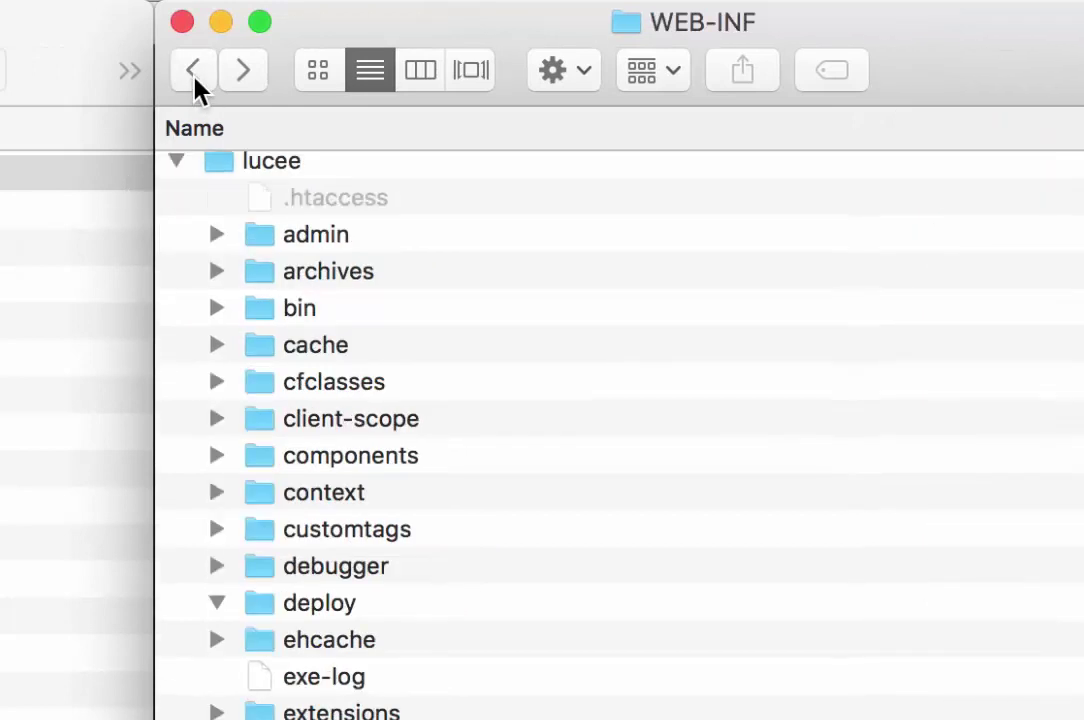
{"action": "left_click", "coordinate": [195, 80]}
{"action": "left_click", "coordinate": [195, 80]}
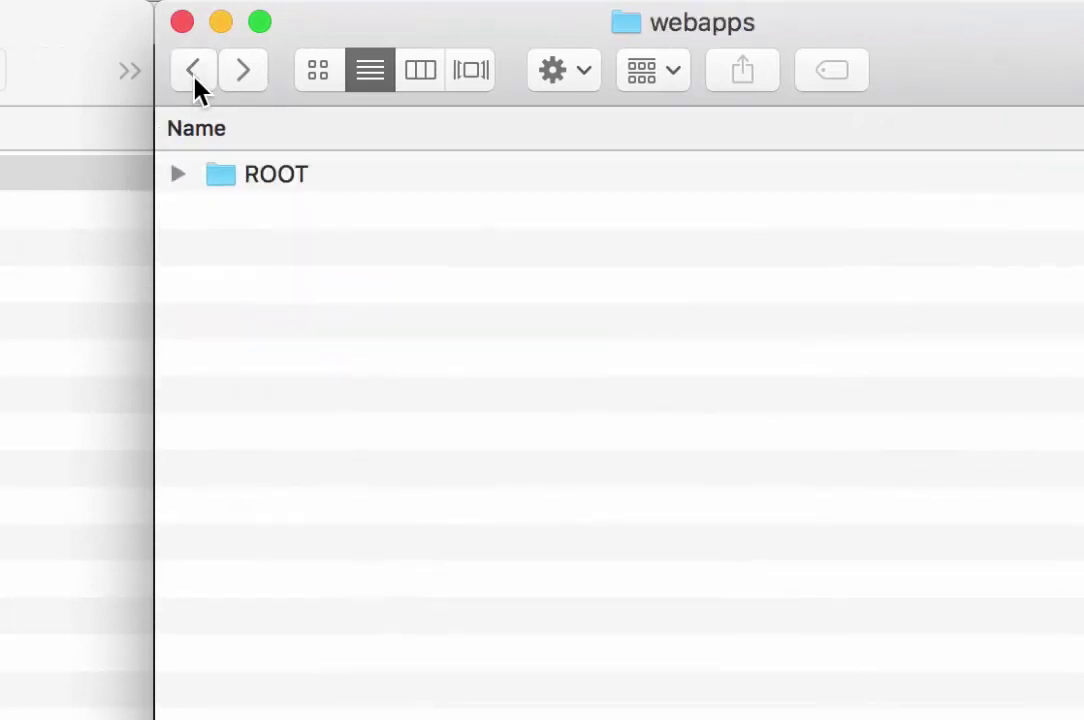
{"action": "left_click", "coordinate": [195, 80]}
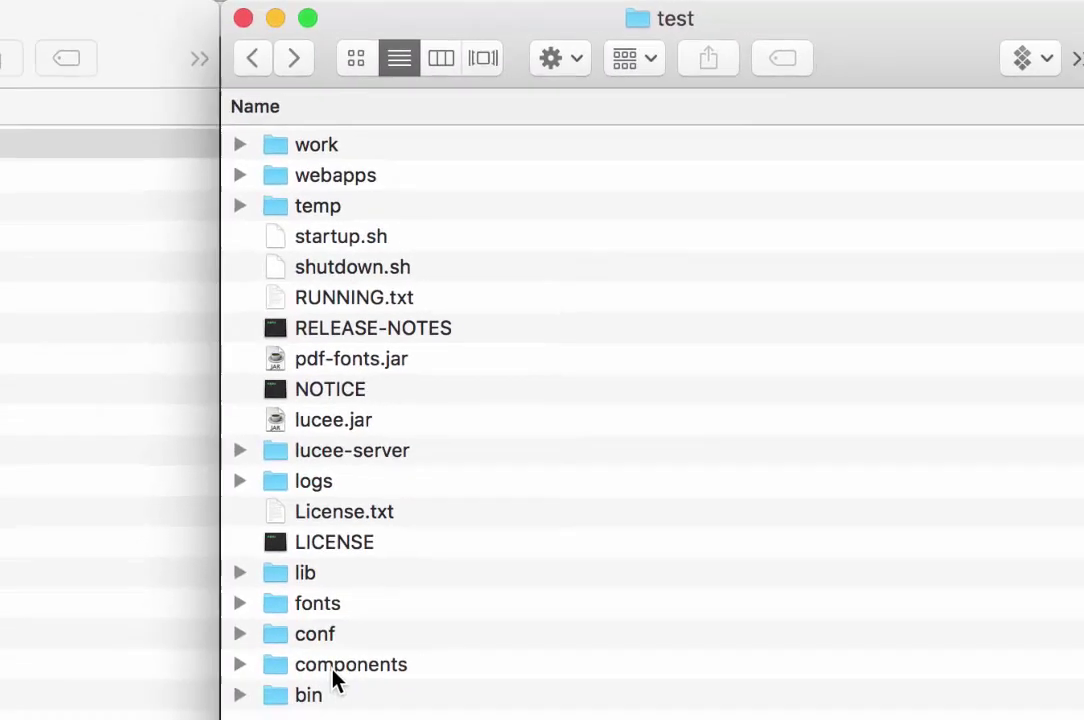
{"action": "double_click", "coordinate": [341, 640]}
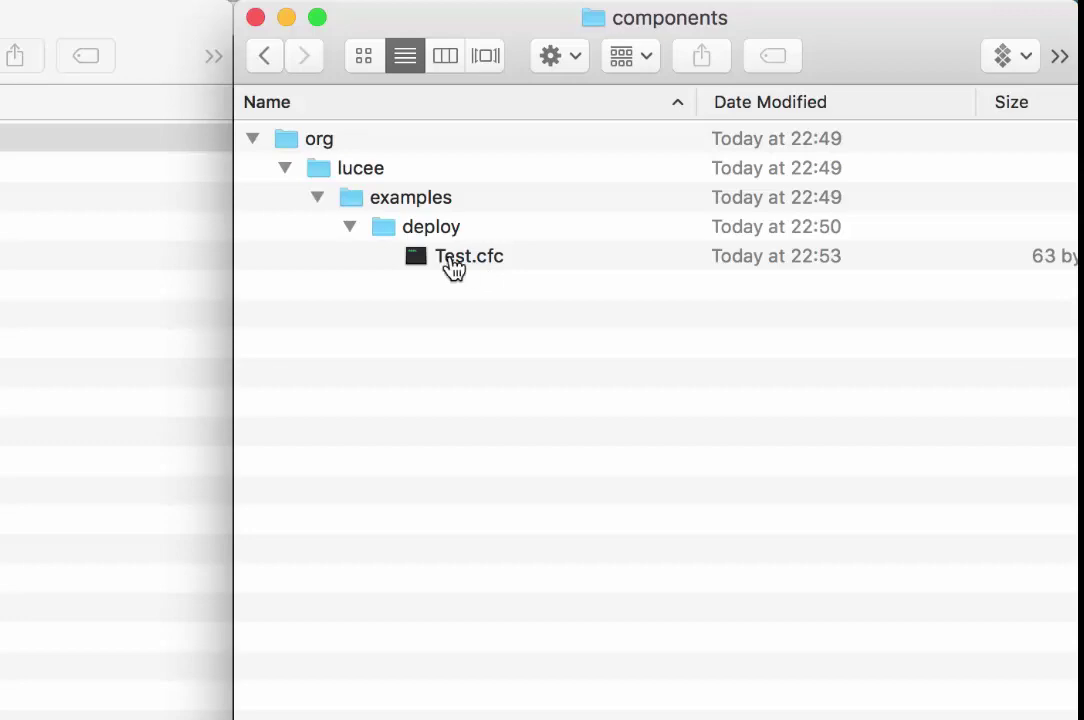
Step: Switch to Safari and open the Component settings under Archives & Resources in the Lucee Web Administrator
{"action": "key", "text": "super+Tab"}
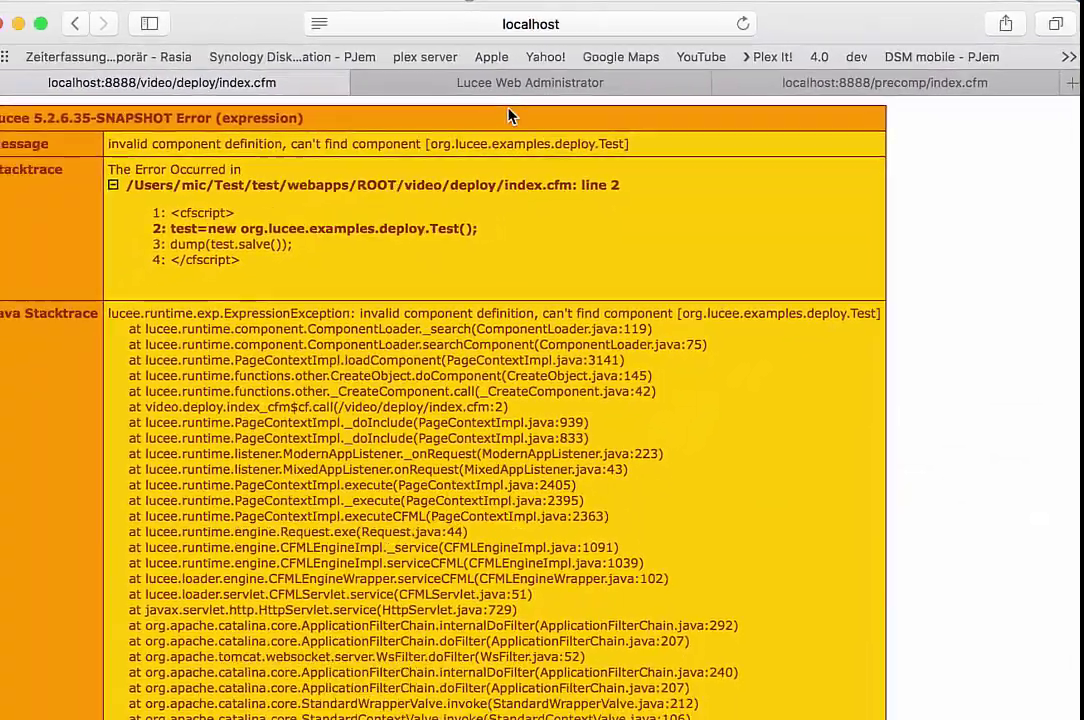
{"action": "left_click", "coordinate": [544, 82]}
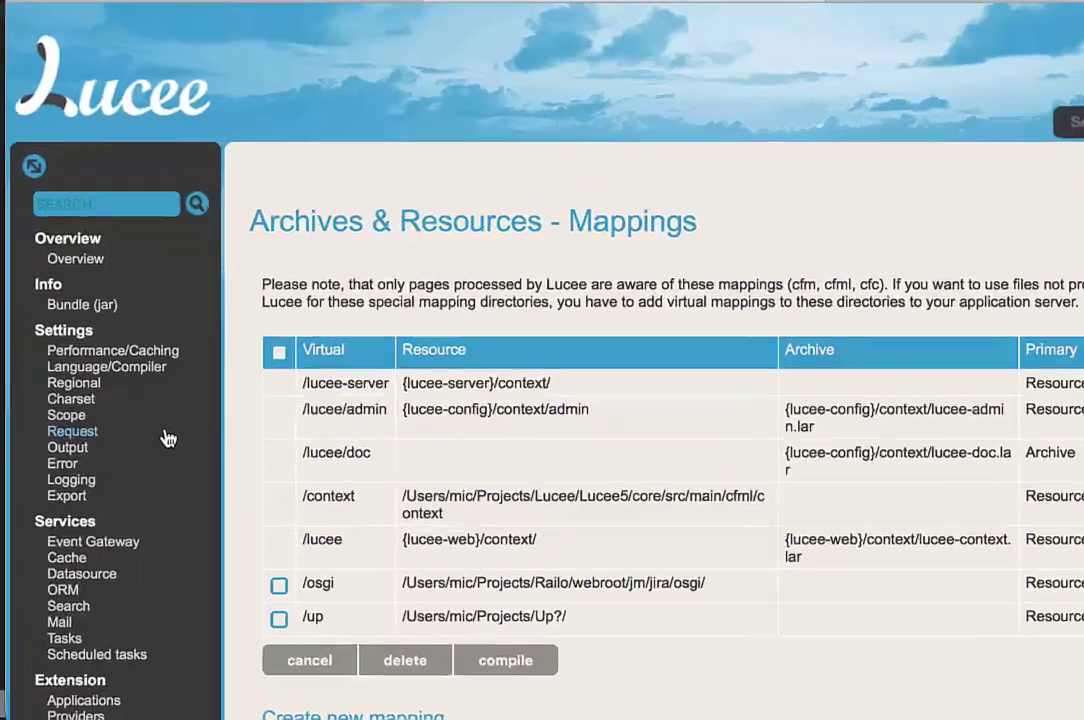
{"action": "scroll", "coordinate": [105, 472], "scroll_direction": "down", "scroll_amount": 5}
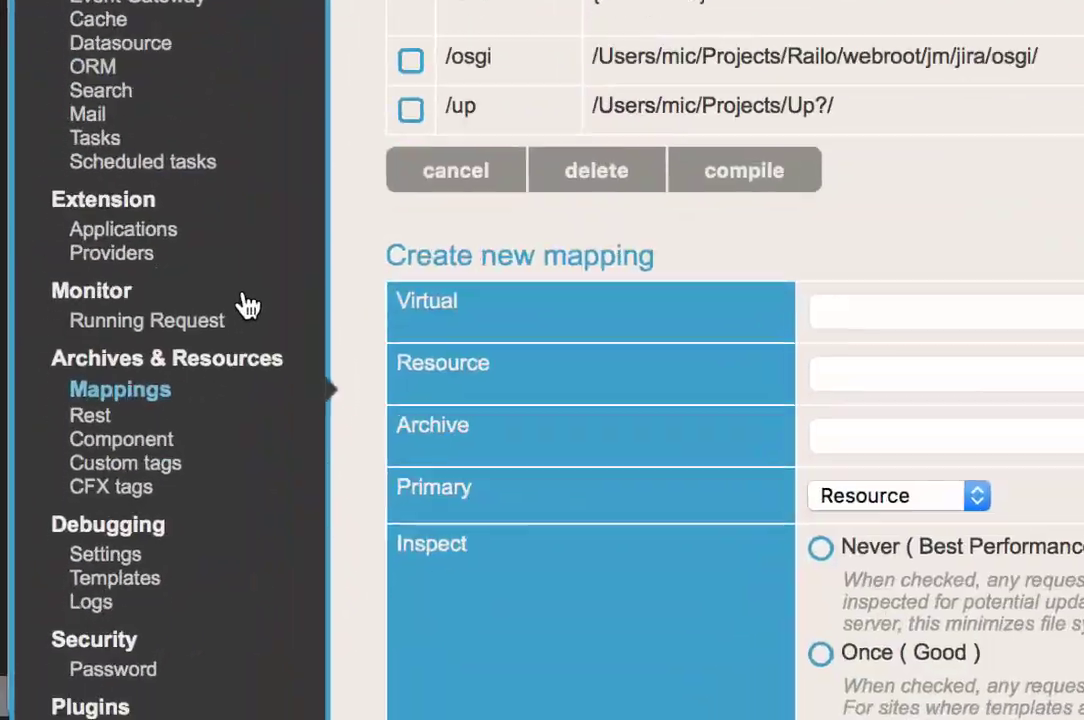
{"action": "left_click", "coordinate": [155, 348]}
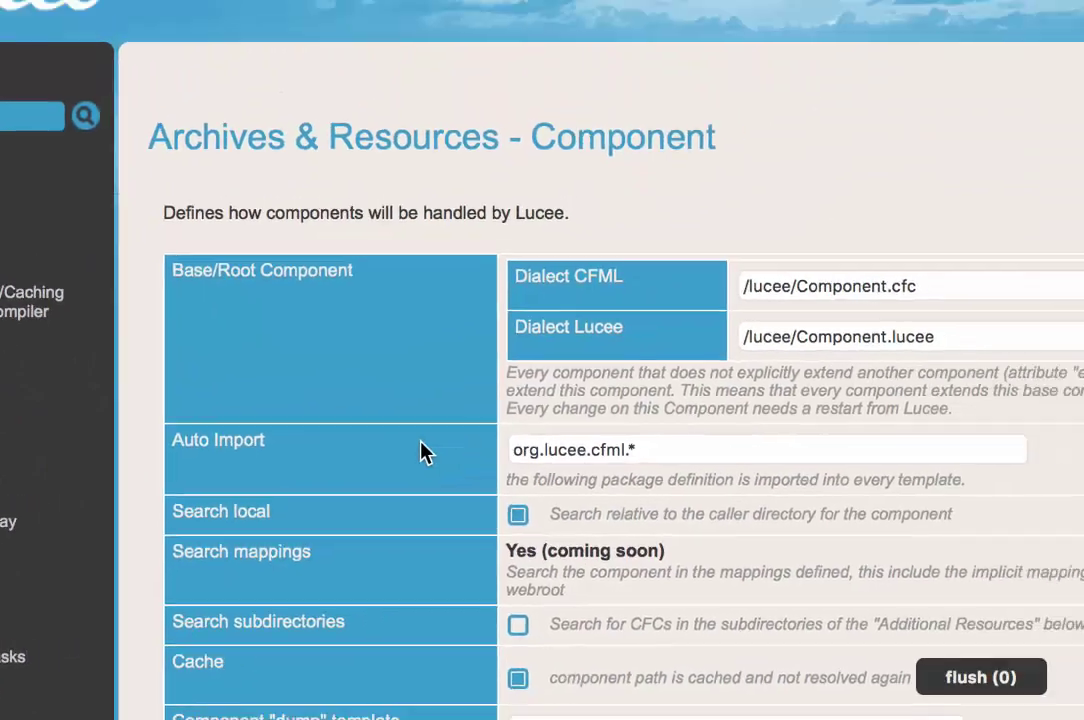
Step: Name the new additional component resource mycfcs
{"action": "scroll", "coordinate": [286, 501], "scroll_direction": "down", "scroll_amount": 10}
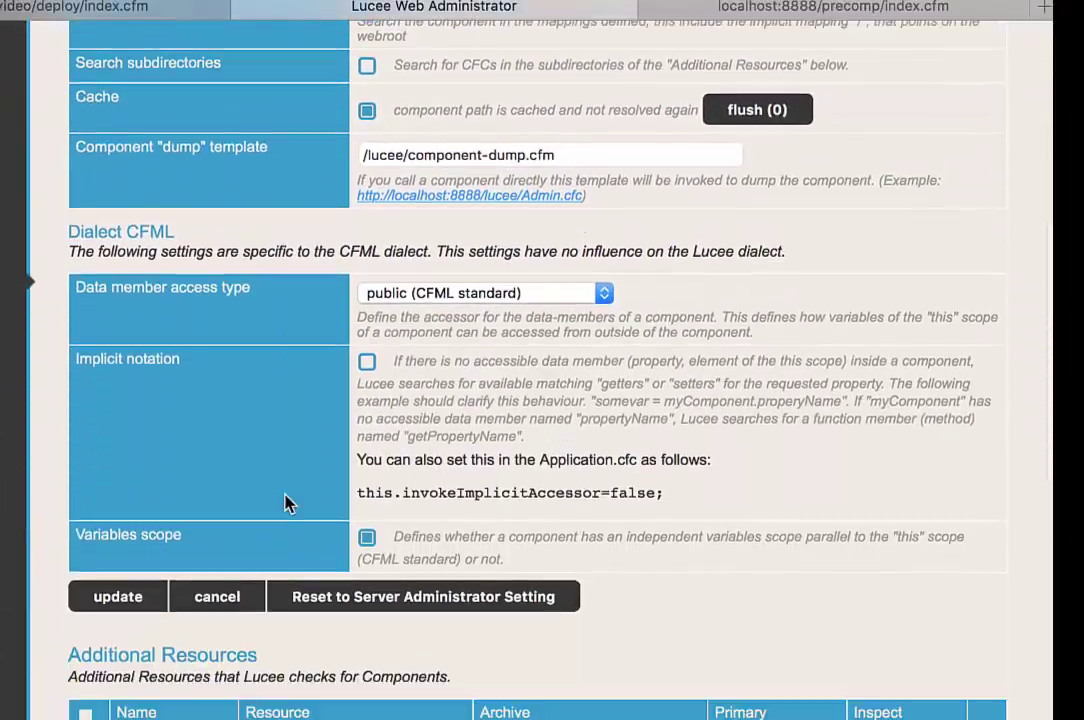
{"action": "scroll", "coordinate": [286, 501], "scroll_direction": "down", "scroll_amount": 8}
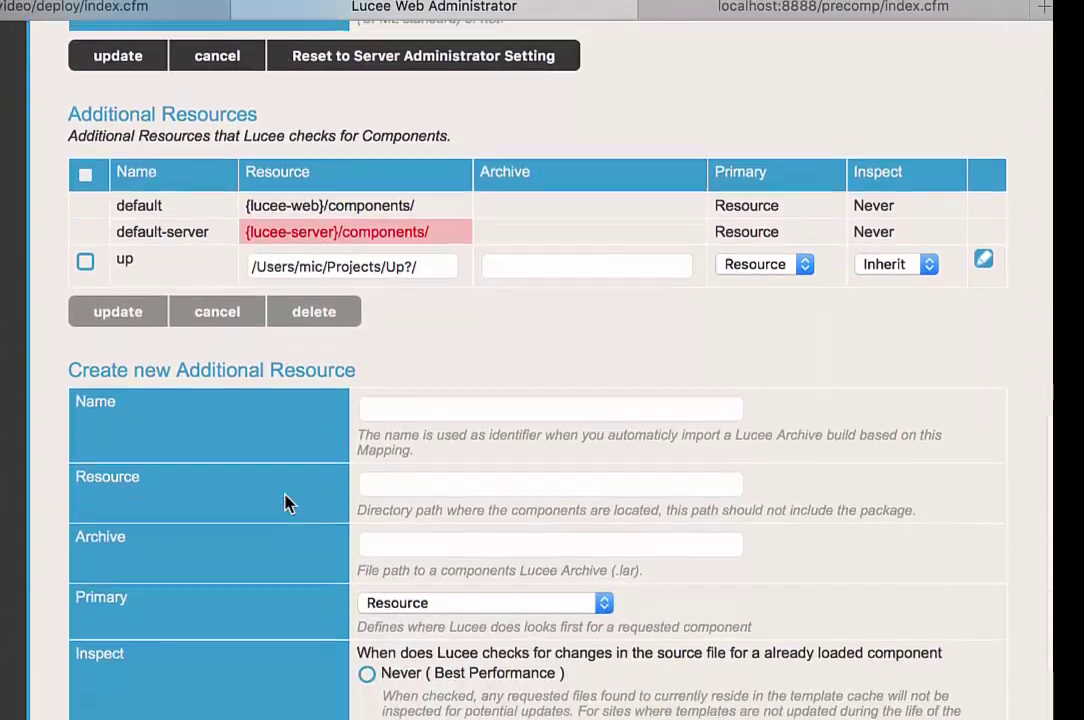
{"action": "scroll", "coordinate": [286, 501], "scroll_direction": "down", "scroll_amount": 5}
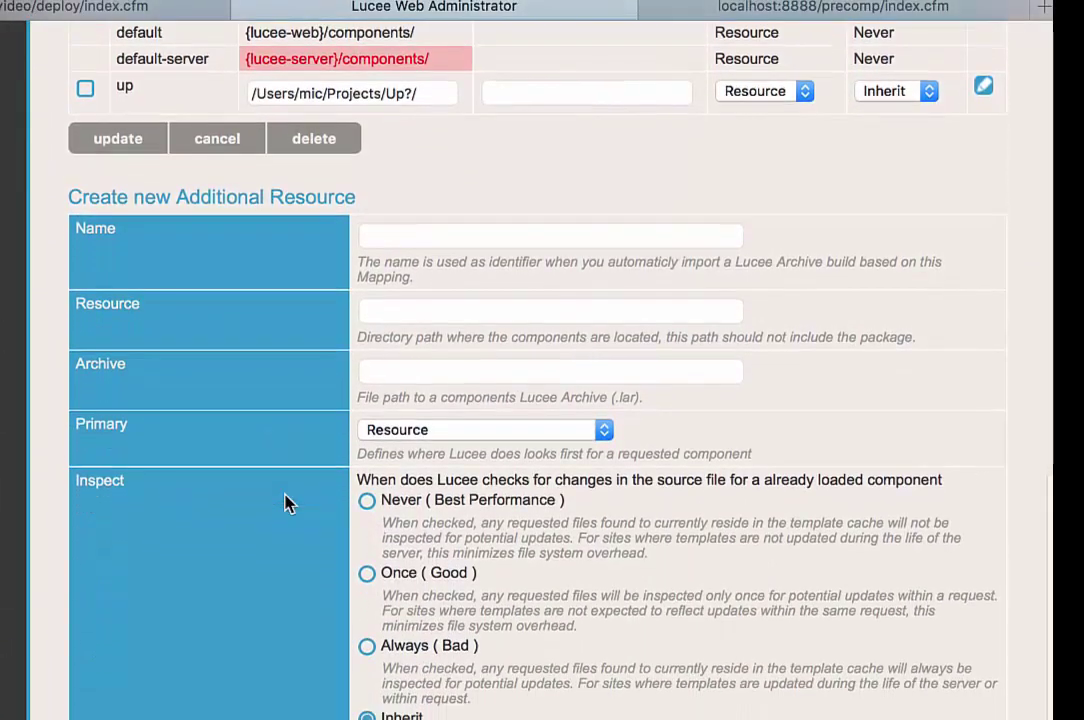
{"action": "left_click", "coordinate": [412, 233]}
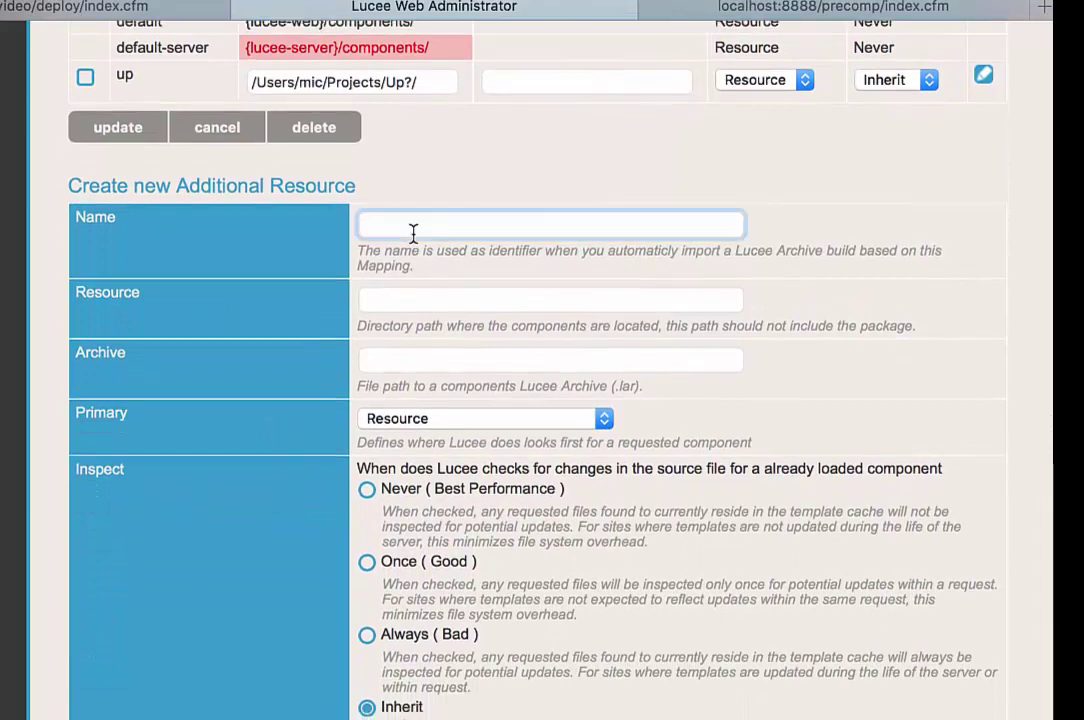
{"action": "type", "text": "cfcs"}
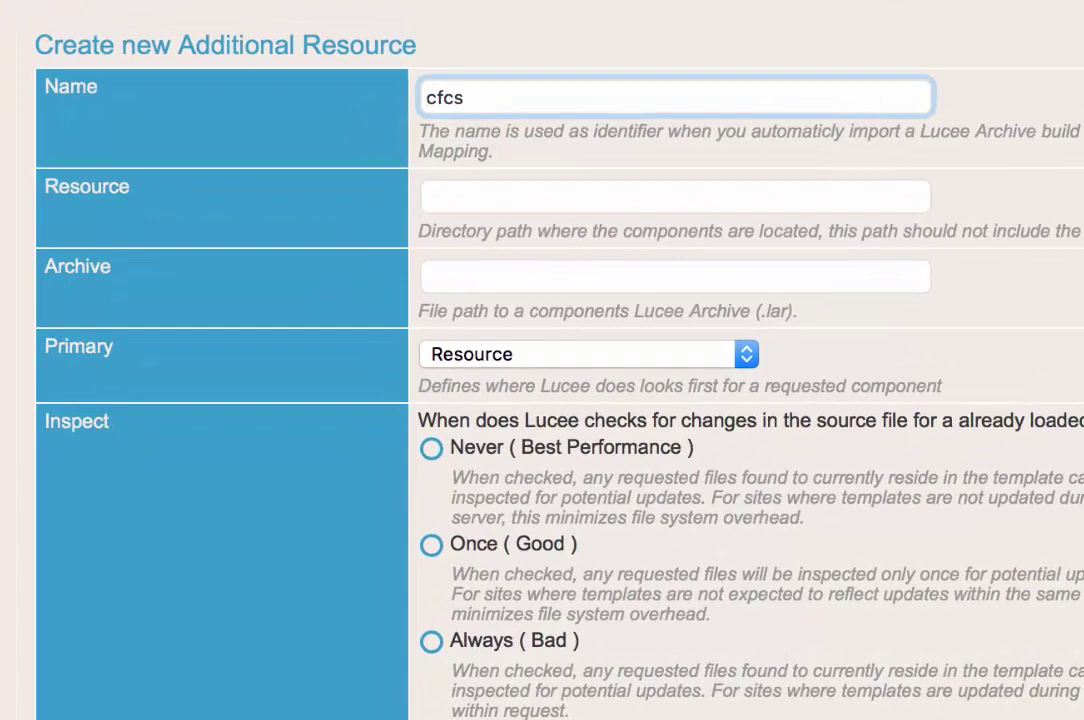
{"action": "left_click", "coordinate": [426, 97]}
{"action": "type", "text": "my"}
Step: Copy the org folder's path from Finder and set the new resource's directory to /Users/mic/Test/test/components/
{"action": "left_click", "coordinate": [480, 200]}
{"action": "key", "text": "super+Tab"}
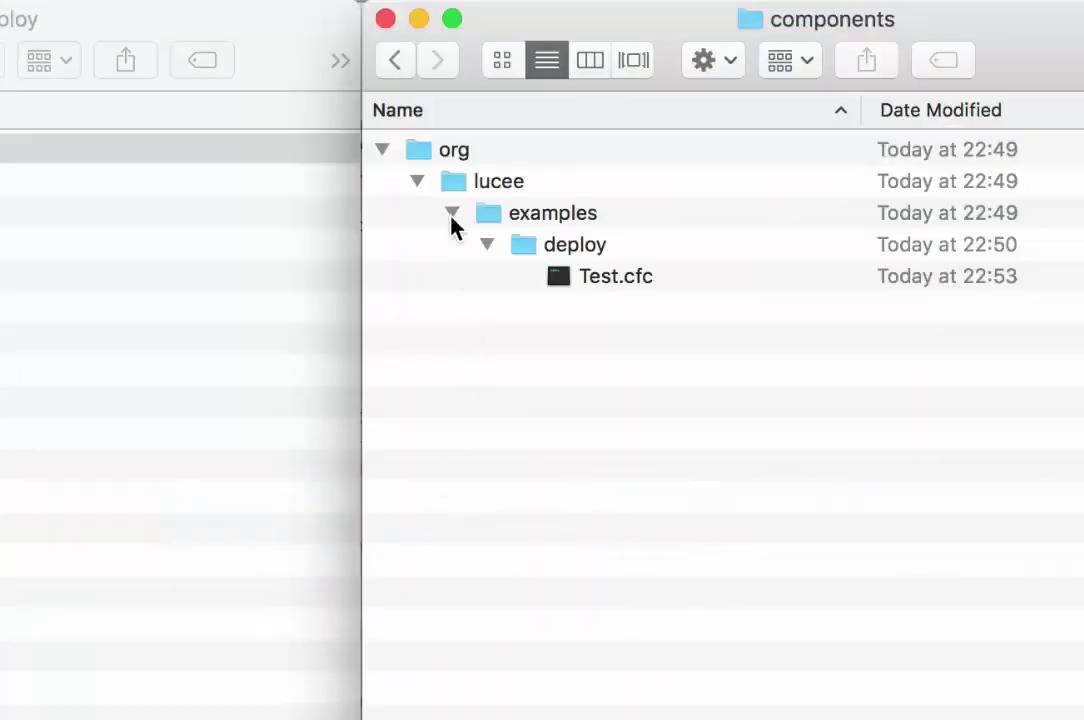
{"action": "left_click", "coordinate": [435, 163]}
{"action": "right_click", "coordinate": [435, 163]}
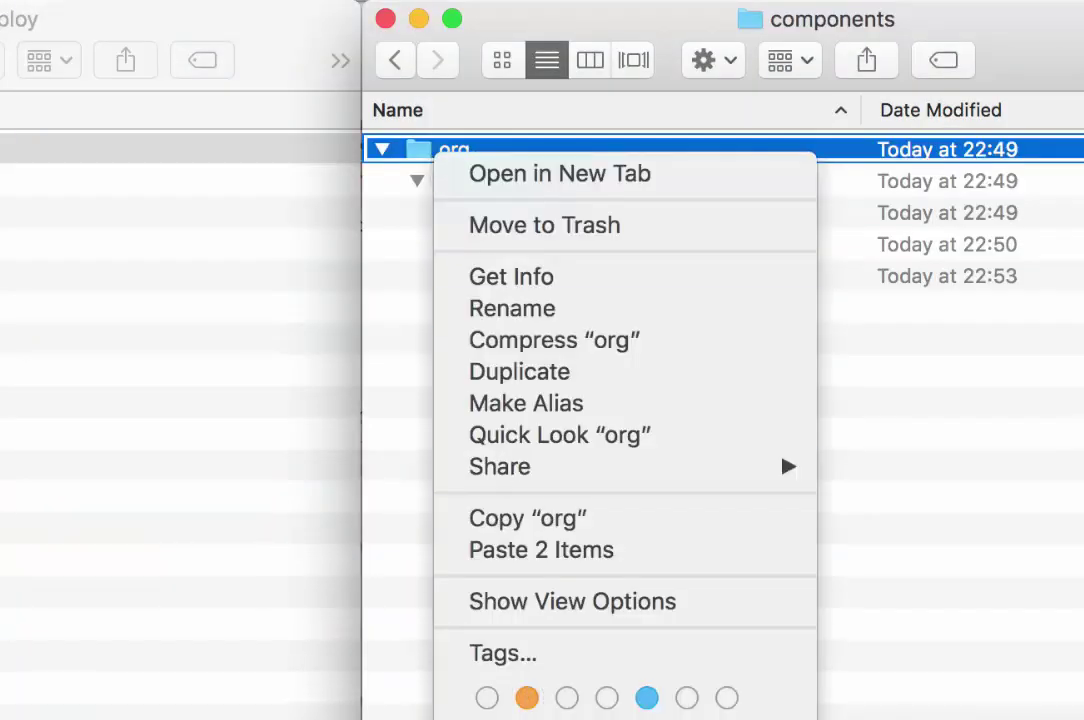
{"action": "key", "text": "Escape"}
{"action": "key", "text": "super+Tab"}
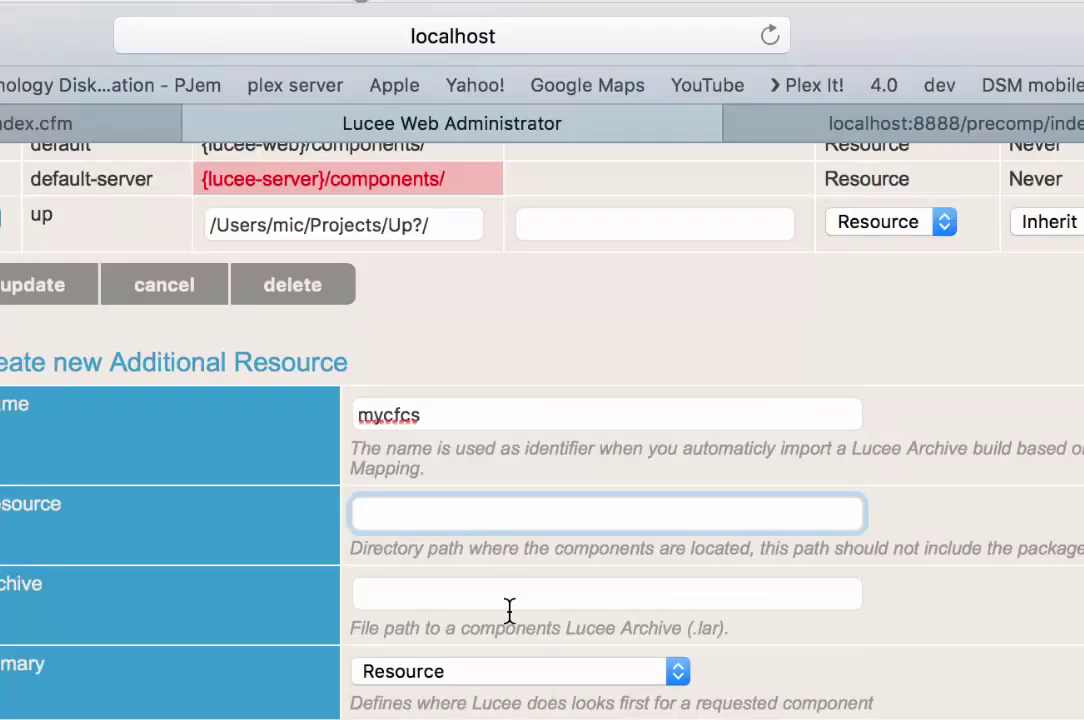
{"action": "type", "text": "/Users/mic/Test/test/components/org"}
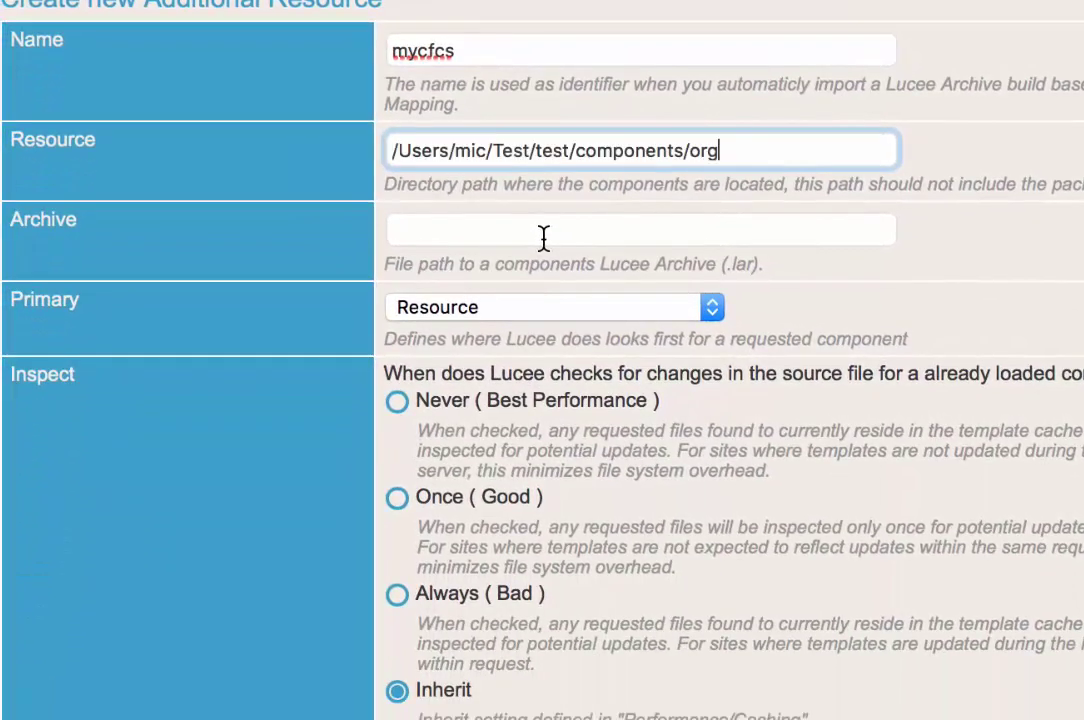
{"action": "double_click", "coordinate": [702, 150]}
{"action": "key", "text": "BackSpace"}
Step: Save the new additional component resource with Resource as primary and the inspect setting on Inherit
{"action": "left_click", "coordinate": [310, 201]}
{"action": "scroll", "coordinate": [311, 195], "scroll_direction": "down", "scroll_amount": 3}
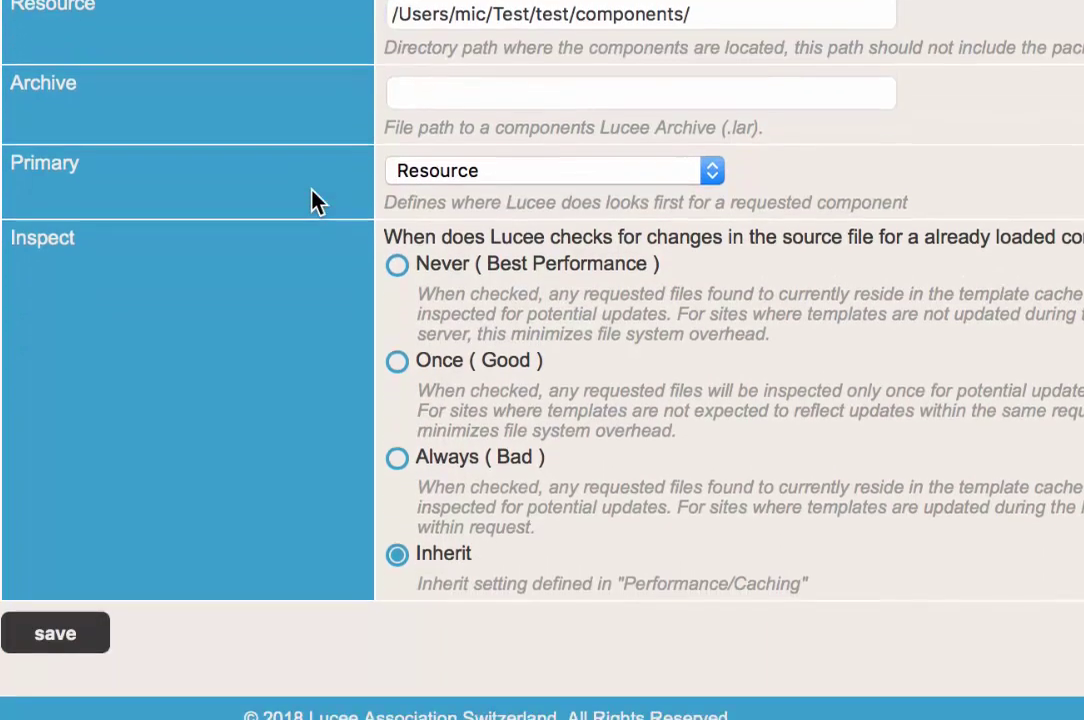
{"action": "left_click", "coordinate": [45, 645]}
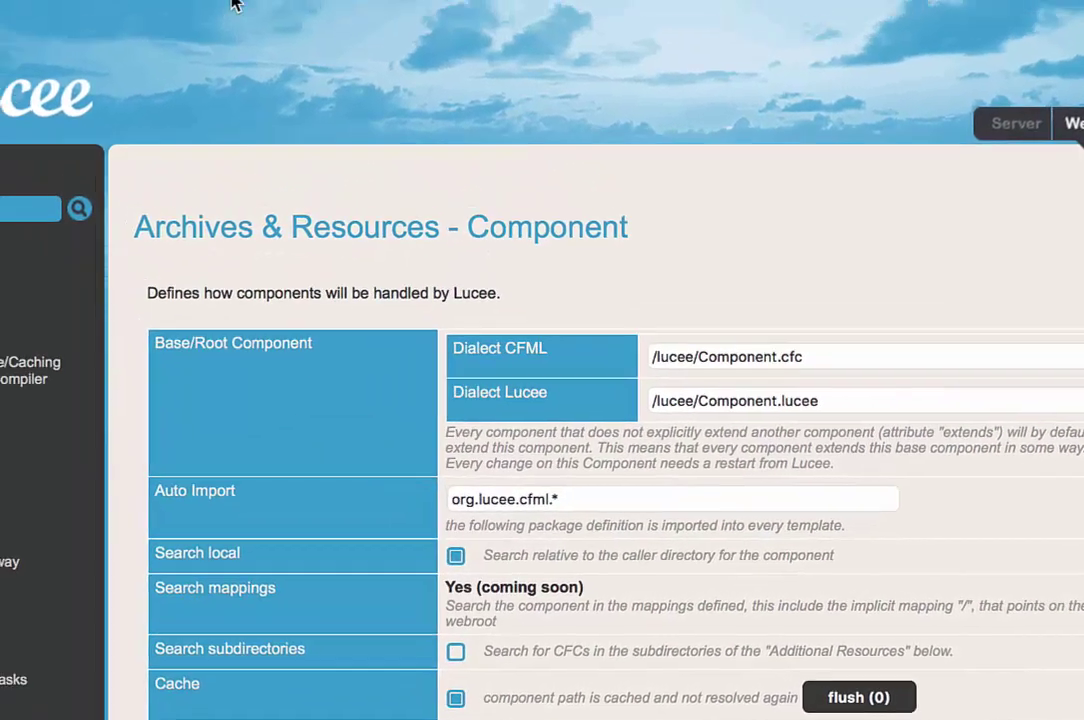
Step: Reload the video/deploy/index.cfm page to test the component call with the saved resource
{"action": "left_click", "coordinate": [346, 95]}
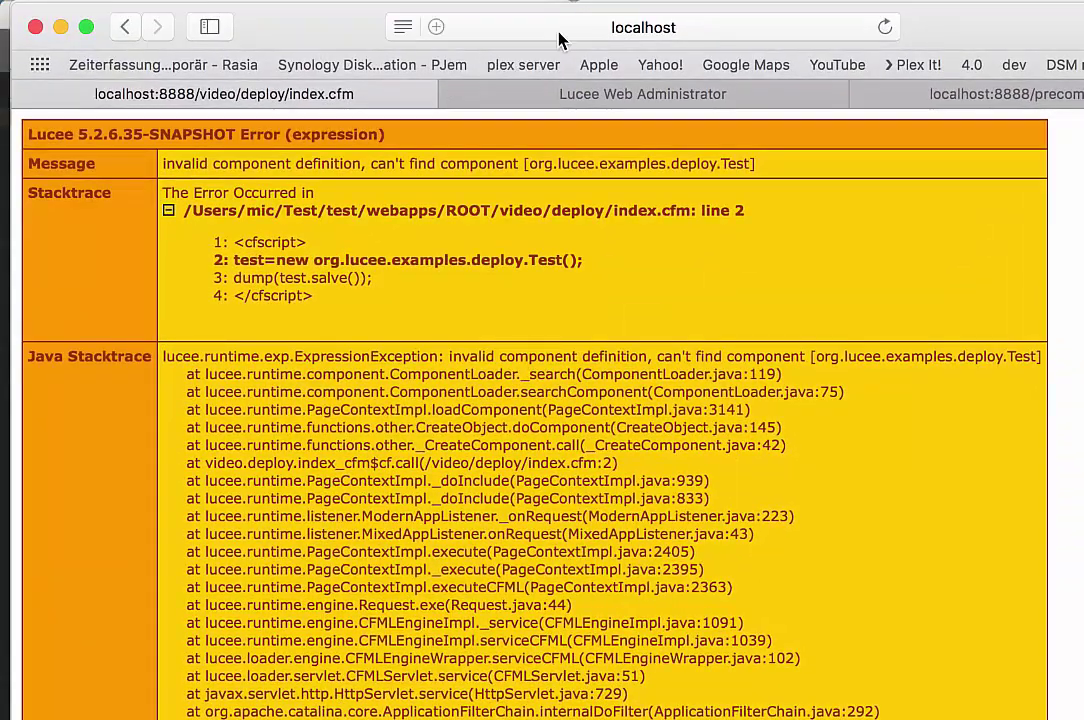
{"action": "left_click", "coordinate": [558, 38]}
{"action": "key", "text": "Return"}
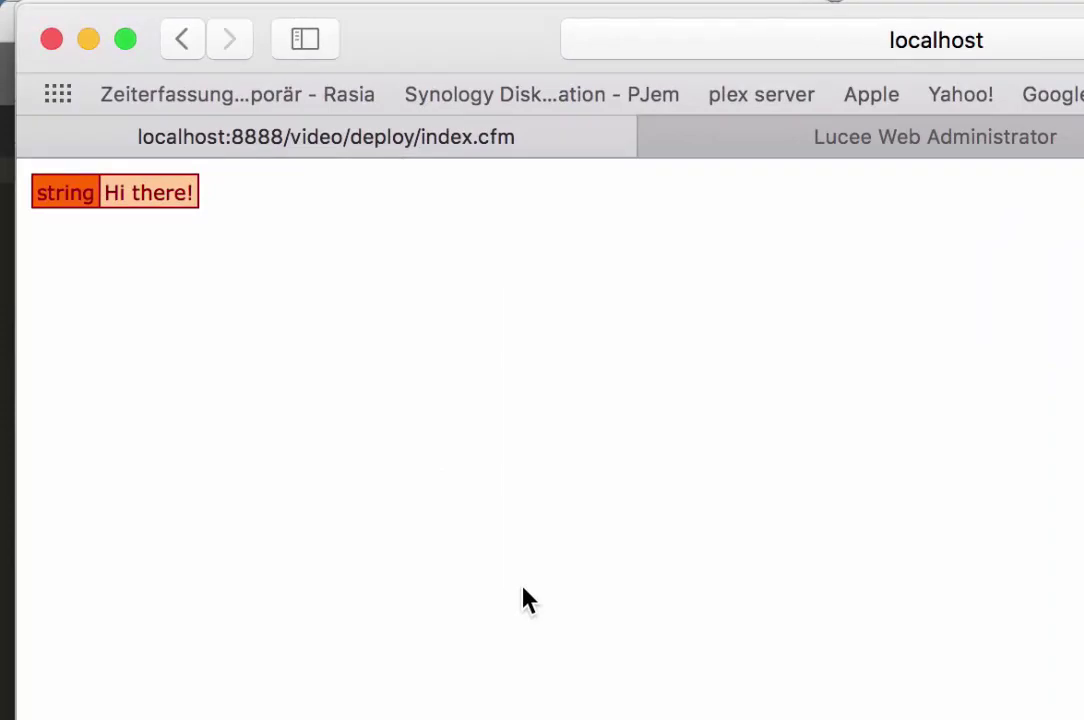
Step: Review index.cfm in the code editor and return to the Mappings settings in the Lucee Web Administrator
{"action": "mouse_move", "coordinate": [527, 600]}
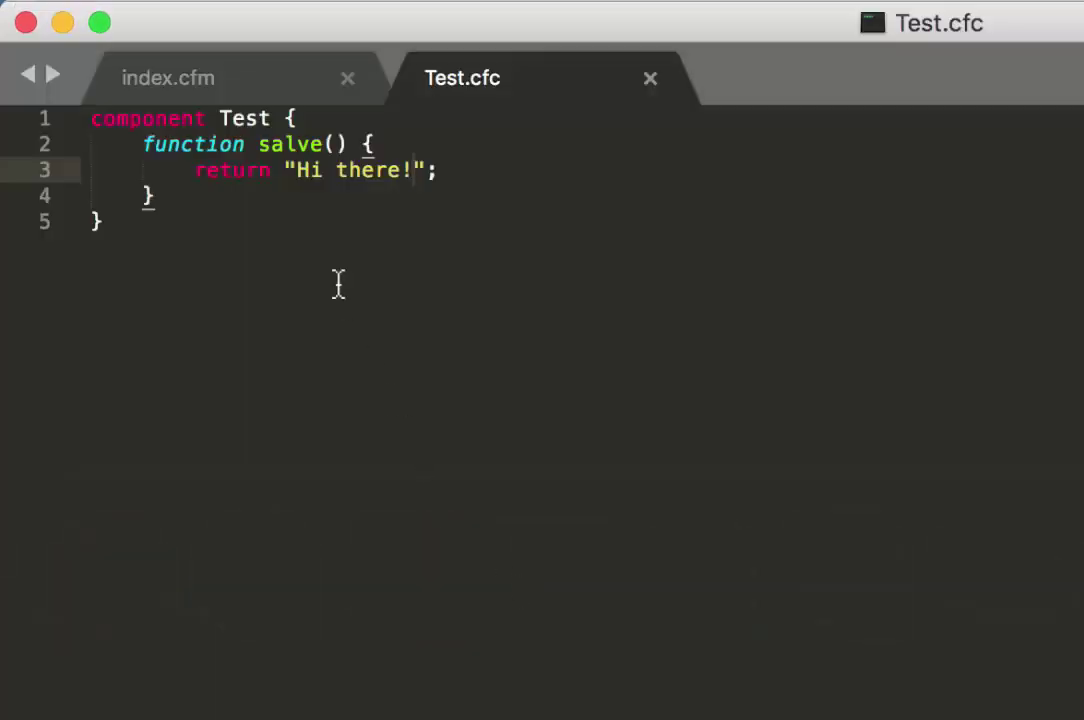
{"action": "left_click", "coordinate": [219, 70]}
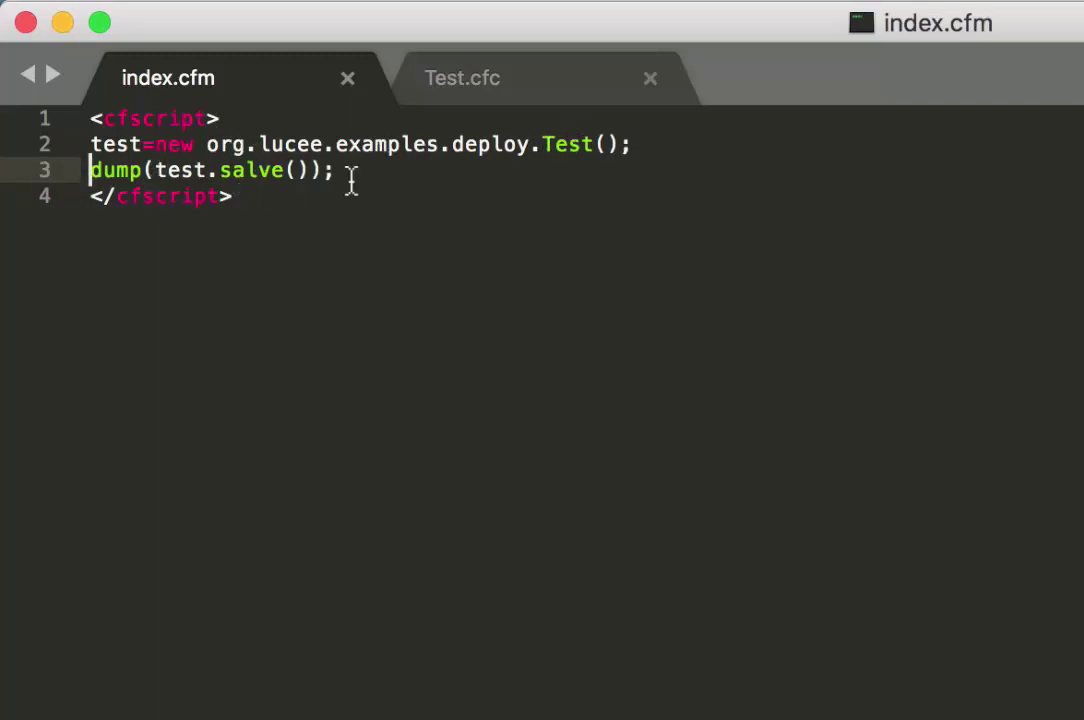
{"action": "key", "text": "super+Tab"}
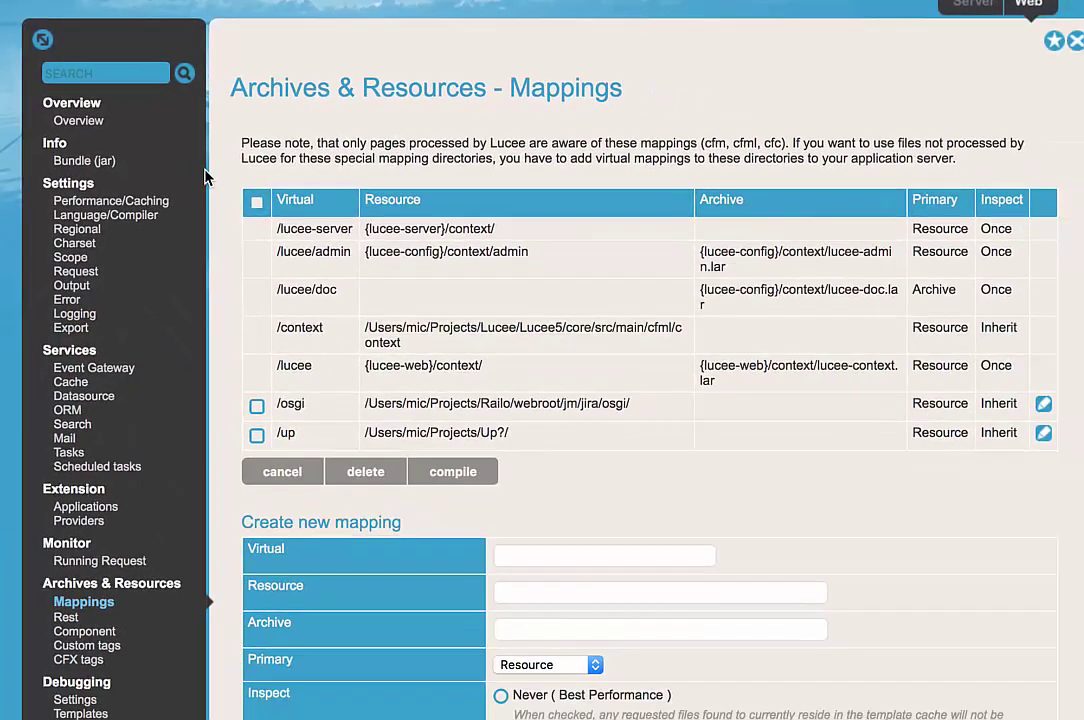
Step: Switch to the browser page showing video/deploy/index.cfm and inspect its full web address
{"action": "key", "text": "super+Tab"}
{"action": "key", "text": "super+Tab"}
{"action": "key", "text": "super+Tab"}
{"action": "key", "text": "super+Tab"}
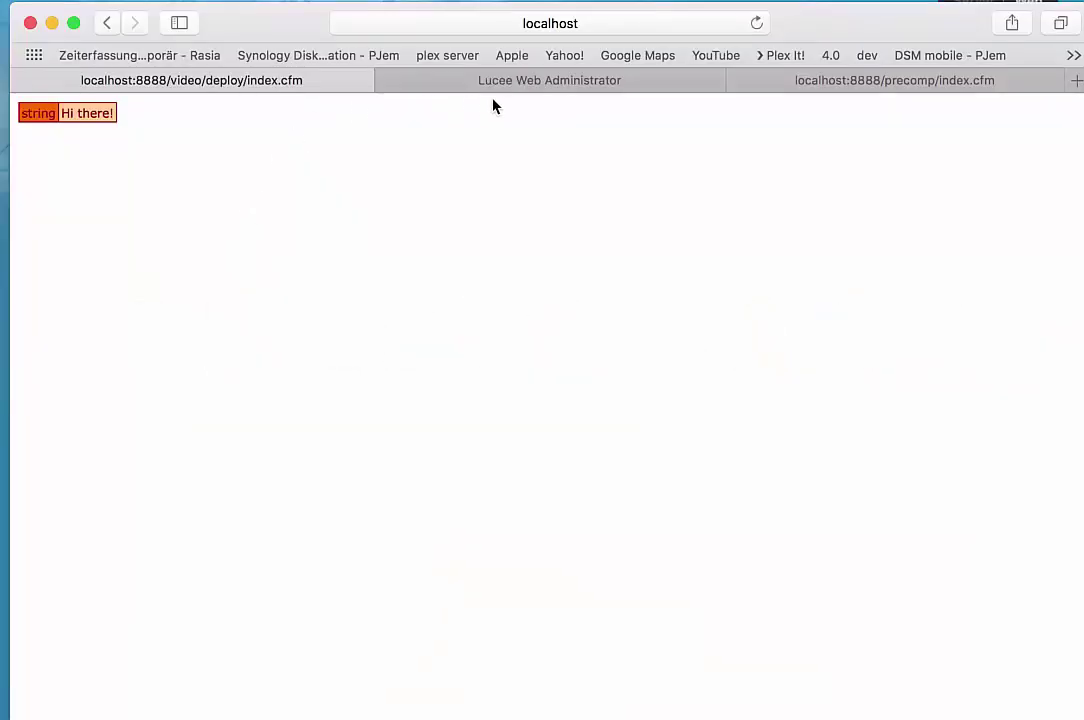
{"action": "left_click", "coordinate": [465, 27]}
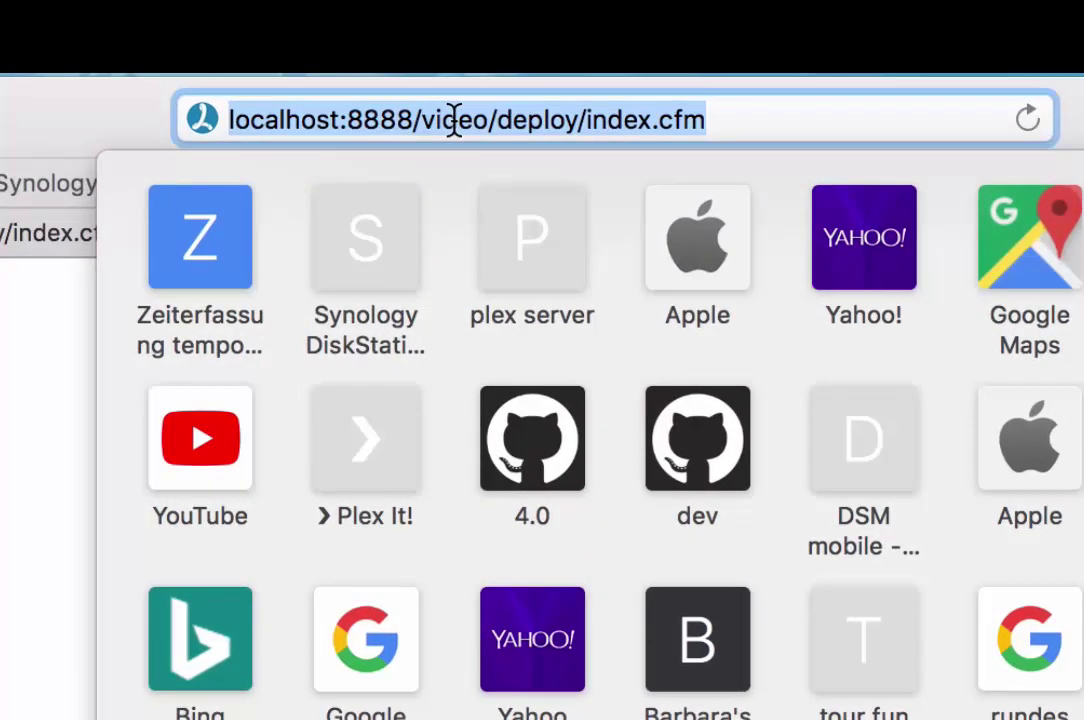
{"action": "left_click", "coordinate": [468, 23]}
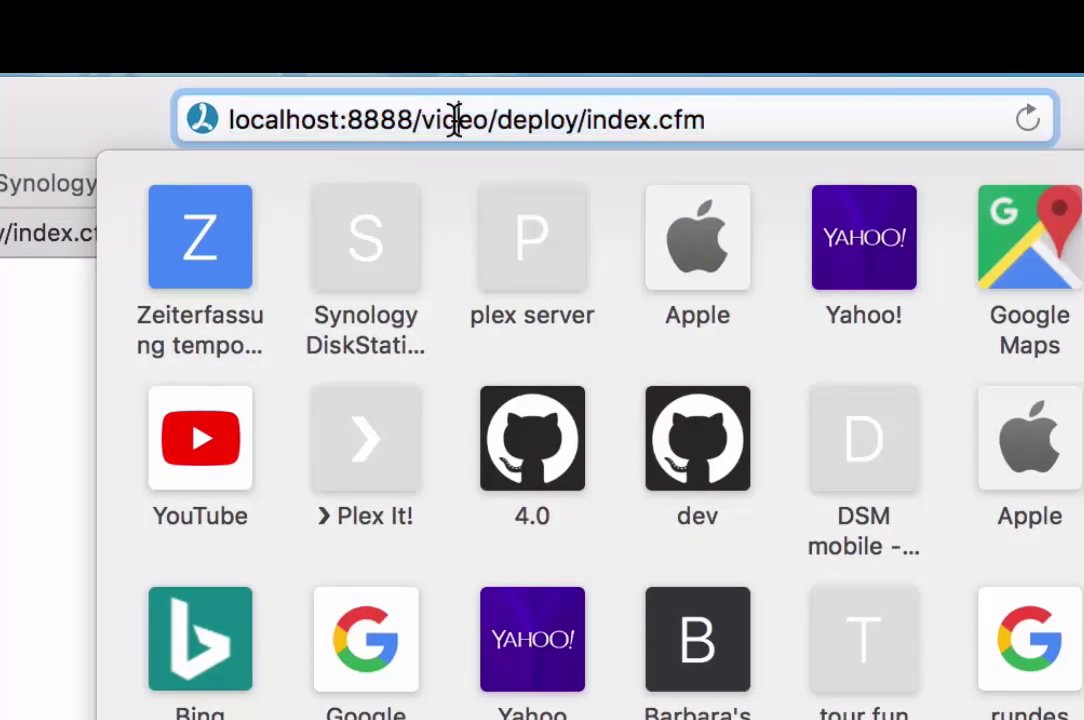
Step: Switch to Finder and copy the full path of the index.cfm file
{"action": "key", "text": "super+Tab"}
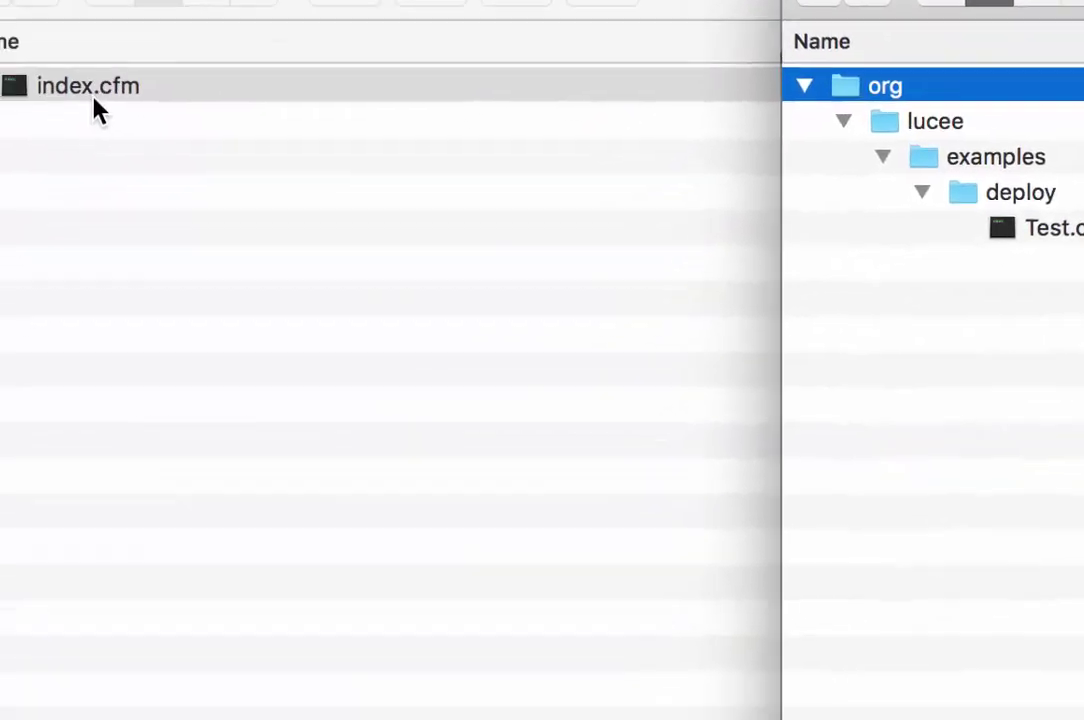
{"action": "left_click", "coordinate": [94, 99]}
{"action": "right_click", "coordinate": [94, 97]}
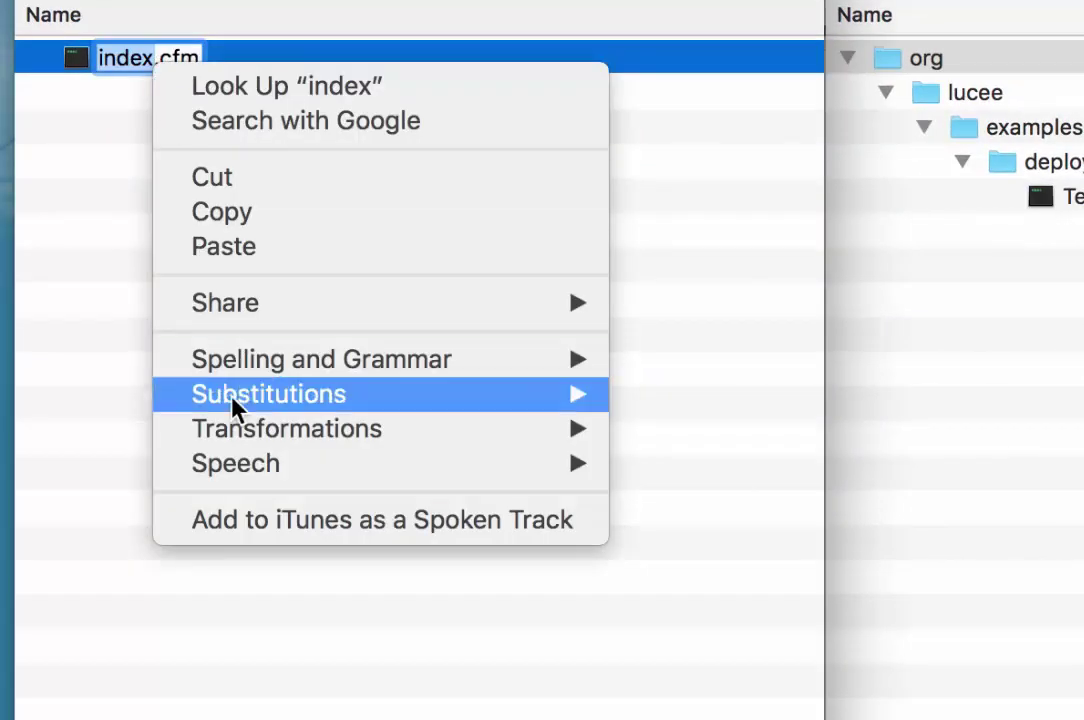
{"action": "left_click", "coordinate": [115, 467]}
{"action": "left_click", "coordinate": [143, 266]}
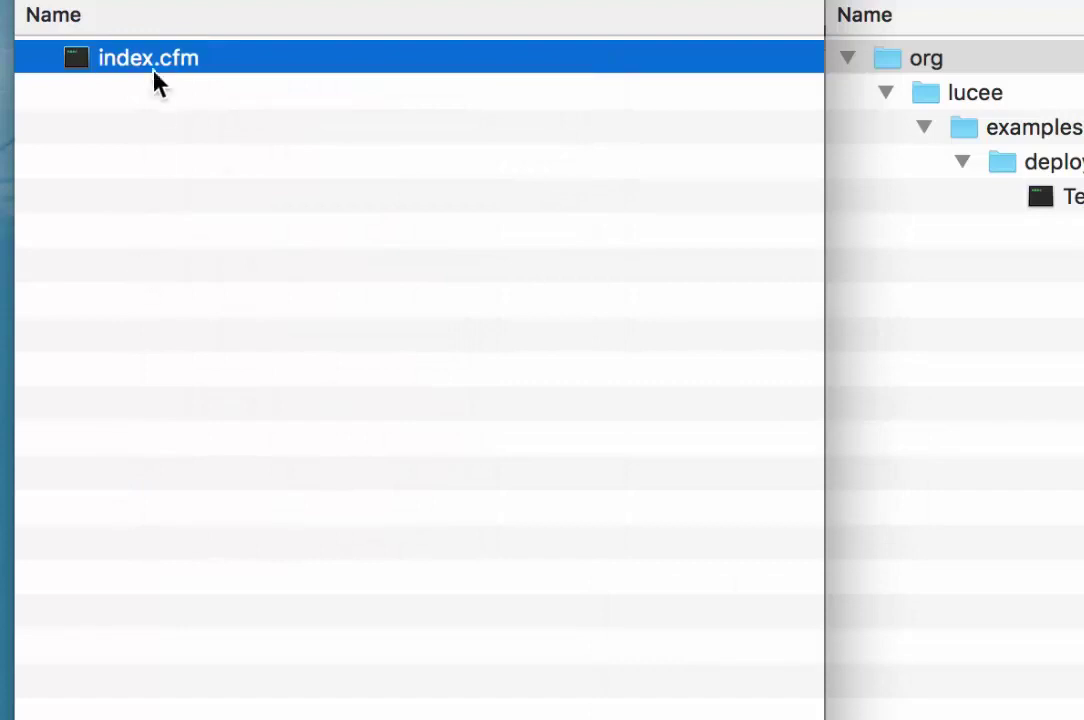
{"action": "right_click", "coordinate": [156, 58]}
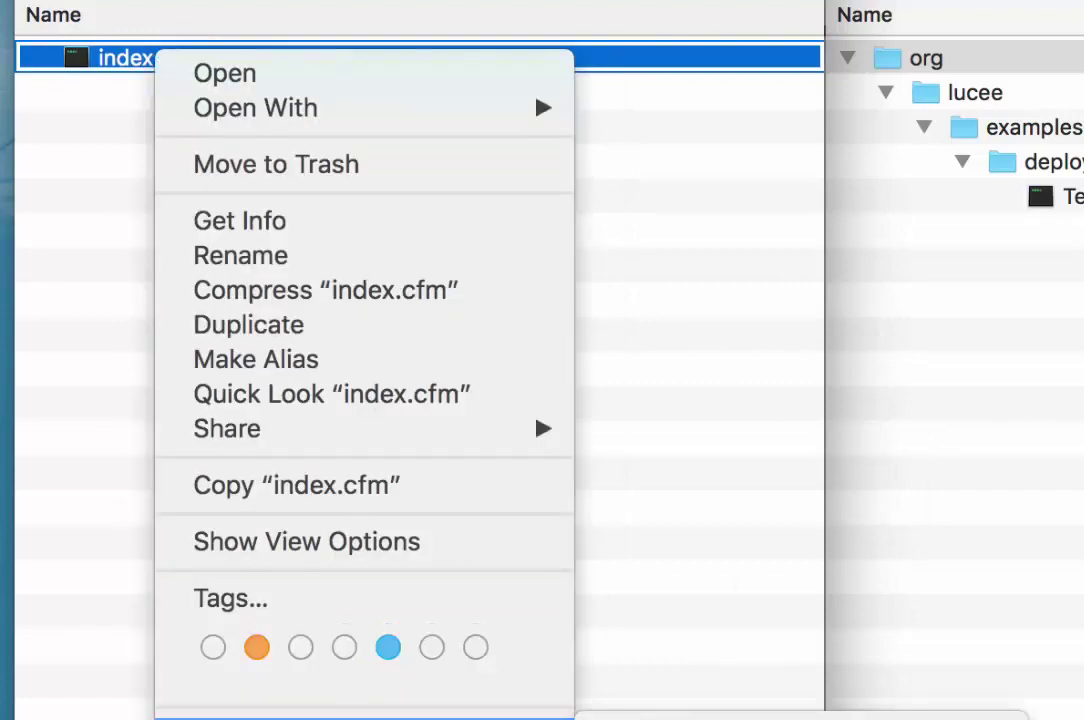
{"action": "left_click", "coordinate": [700, 717]}
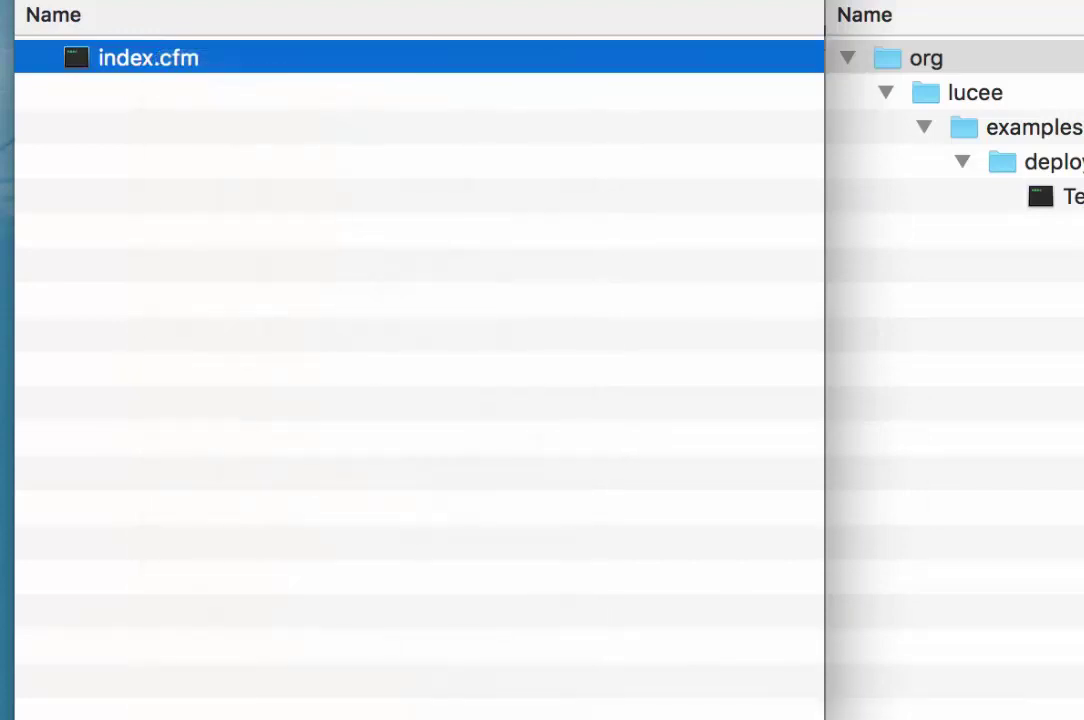
Step: Return to the Mappings settings in the Lucee Web Administrator and set the new mapping's virtual path to /deploy
{"action": "key", "text": "super+Tab"}
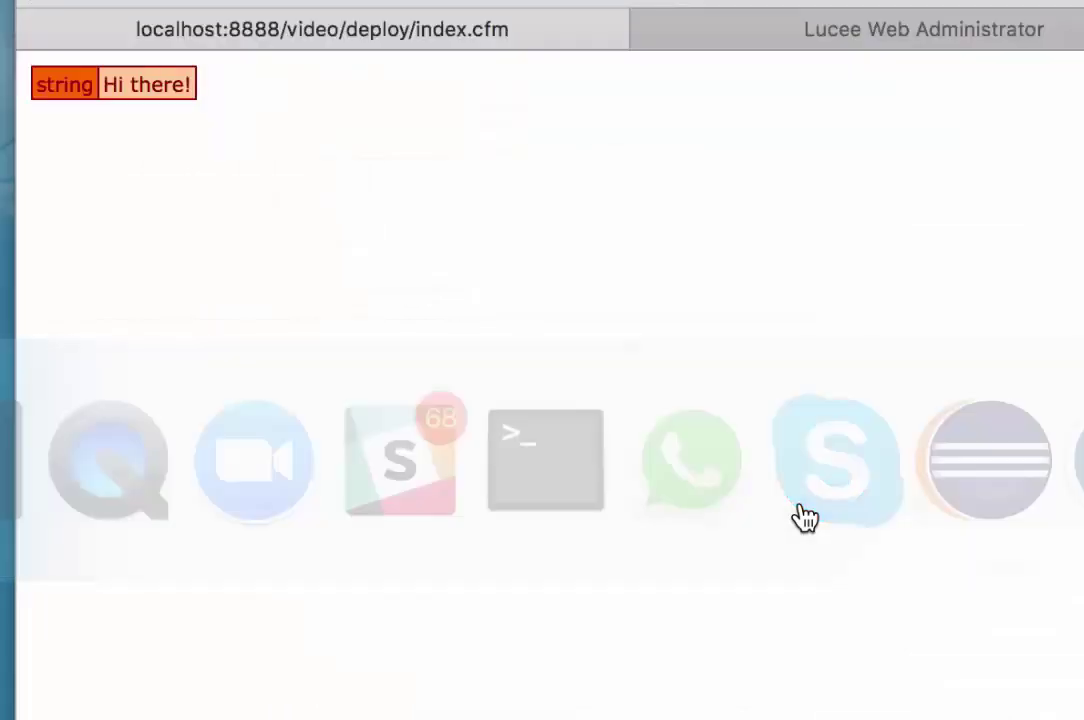
{"action": "left_click", "coordinate": [910, 50]}
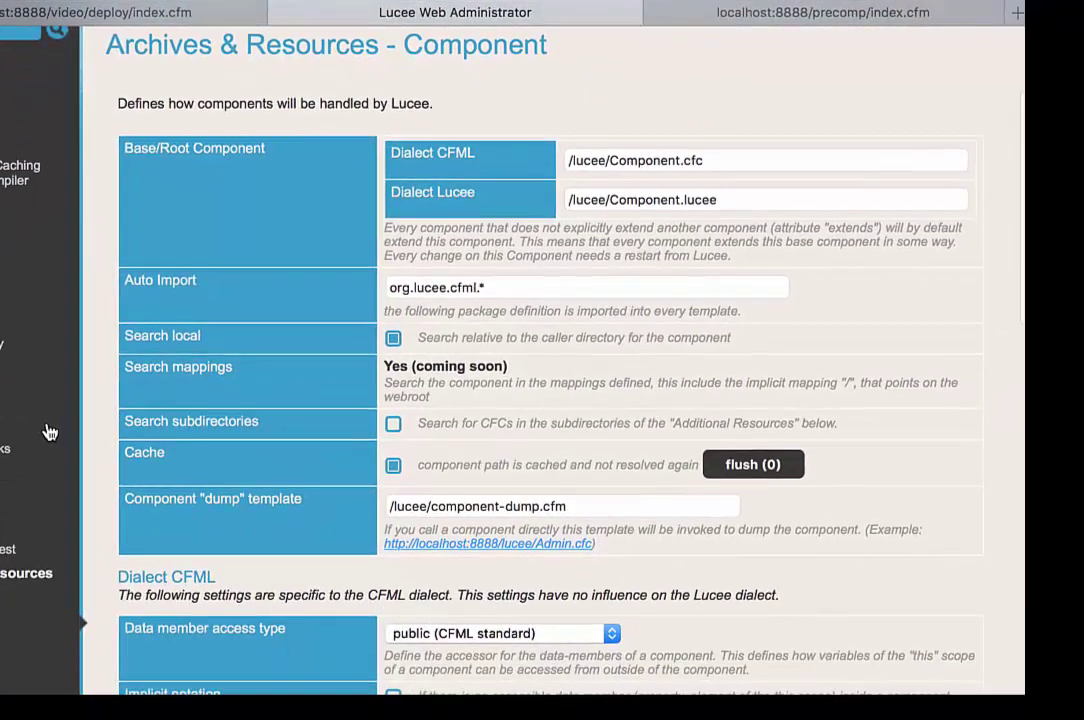
{"action": "scroll", "coordinate": [818, 445], "scroll_direction": "down", "scroll_amount": 3}
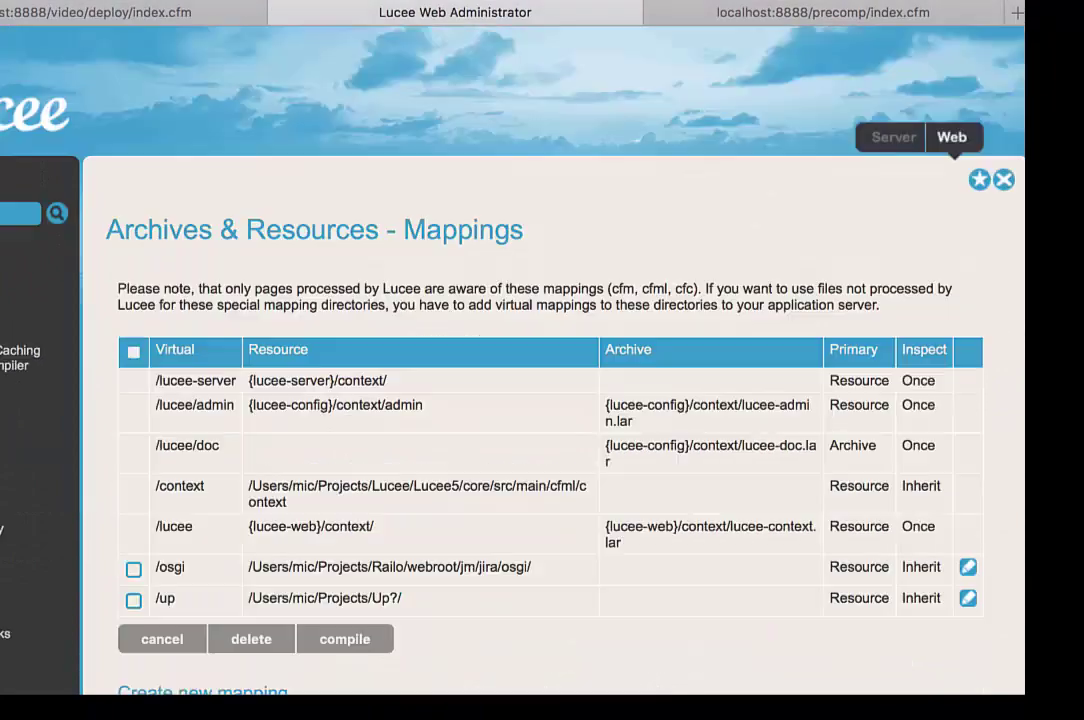
{"action": "scroll", "coordinate": [219, 462], "scroll_direction": "down", "scroll_amount": 7}
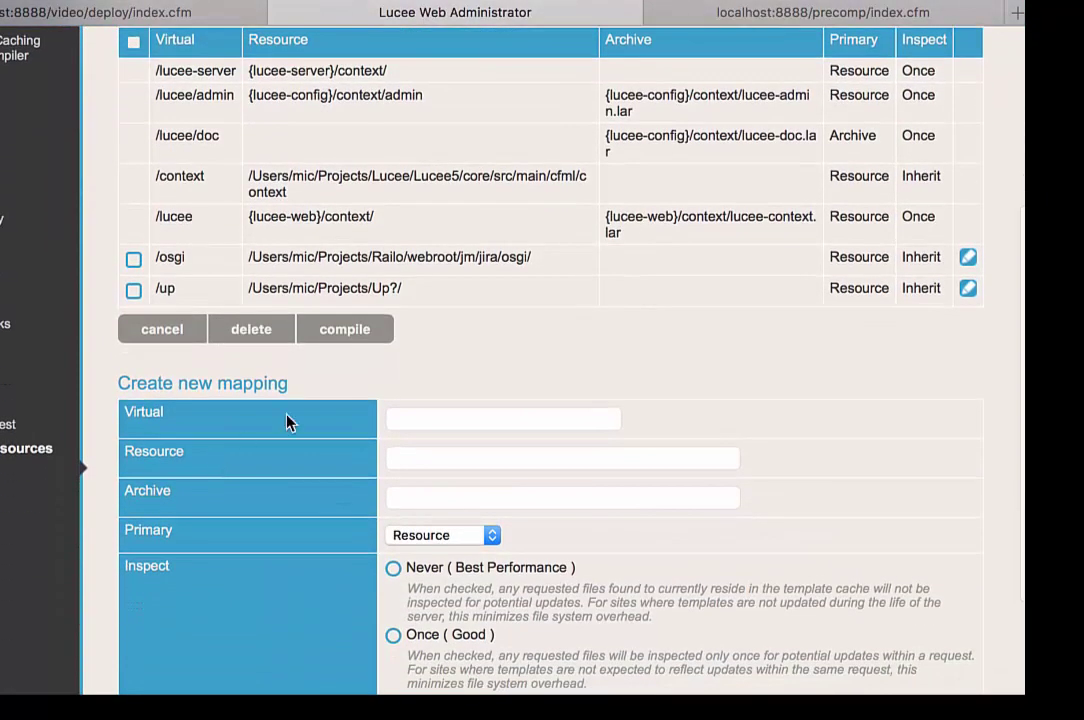
{"action": "left_click", "coordinate": [430, 415]}
{"action": "type", "text": "/deploy"}
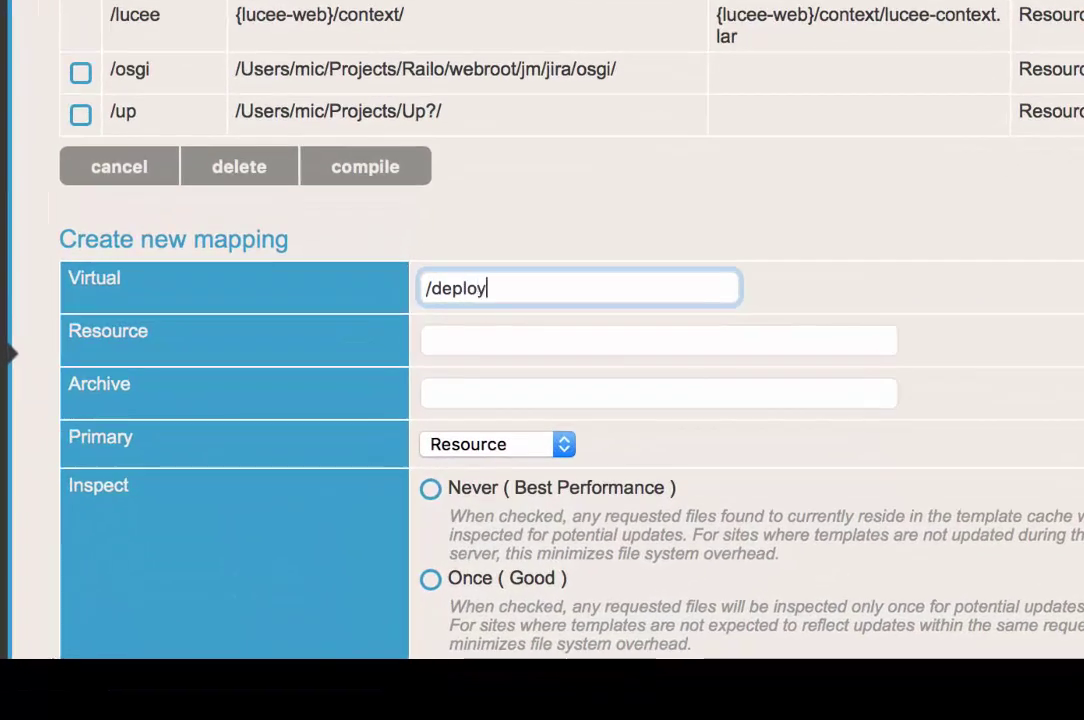
Step: Set the new mapping's resource to /Users/mic/Test/test/webapps/ROOT/video/deploy using the copied path without the file name, and save the mapping
{"action": "left_click", "coordinate": [469, 329]}
{"action": "type", "text": "/Users/mic/Test/test/webapps/ROOT/video/deploy/index.cfm"}
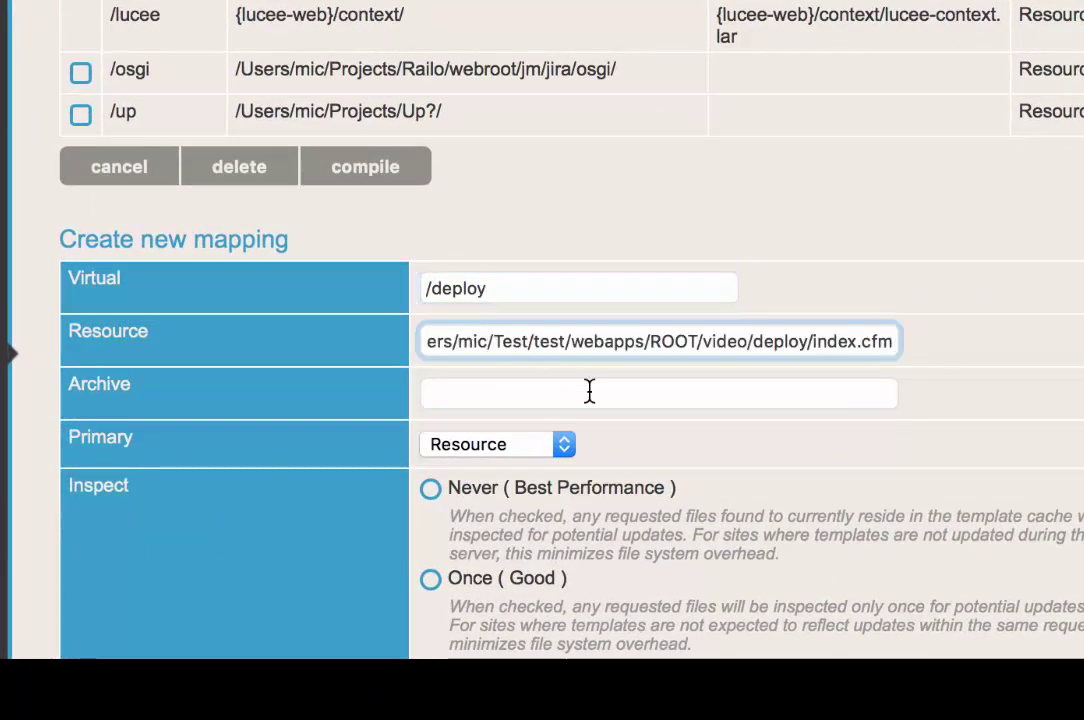
{"action": "left_click_drag", "start_coordinate": [812, 345], "coordinate": [975, 360]}
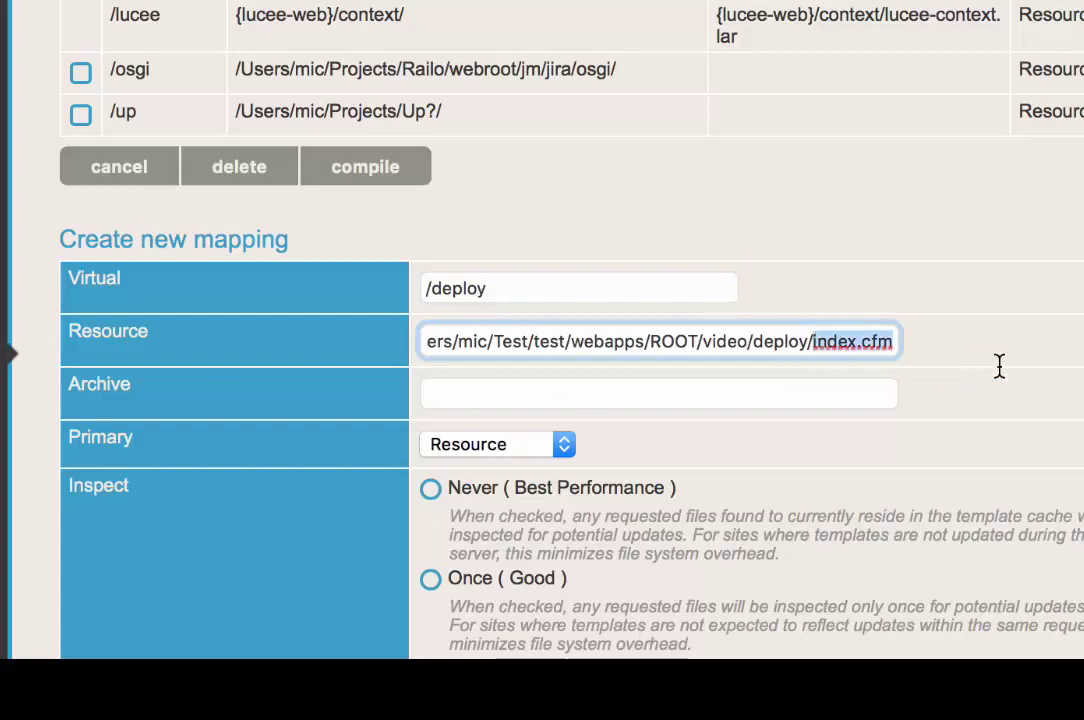
{"action": "key", "text": "BackSpace"}
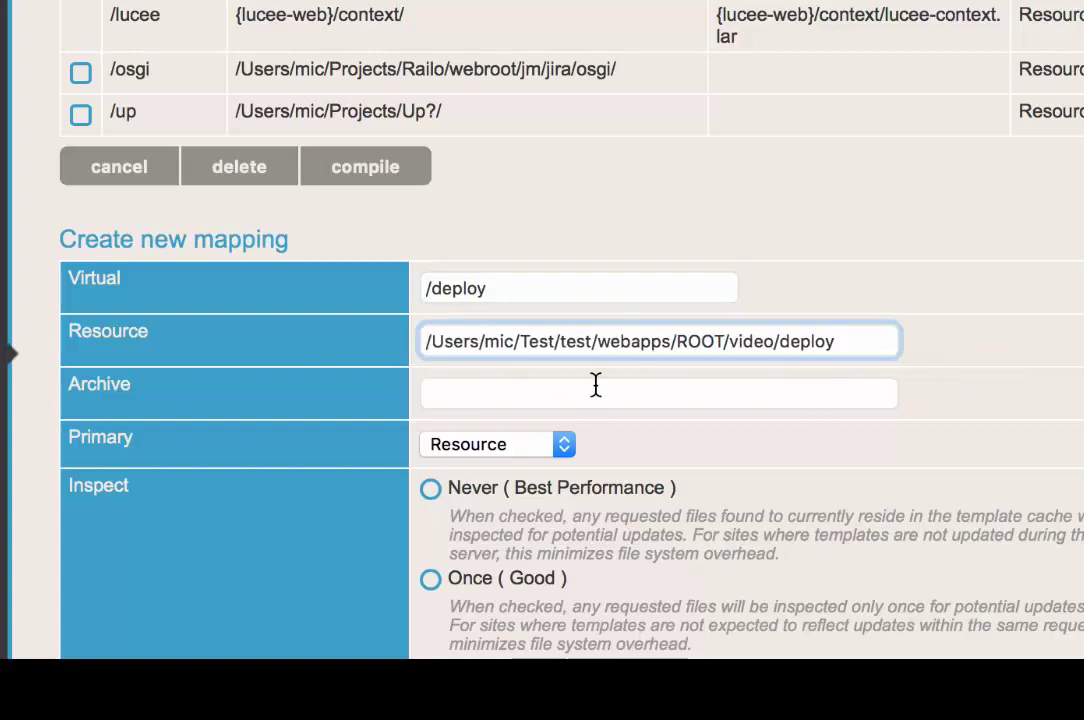
{"action": "scroll", "coordinate": [595, 385], "scroll_direction": "down", "scroll_amount": 5}
{"action": "left_click", "coordinate": [150, 564]}
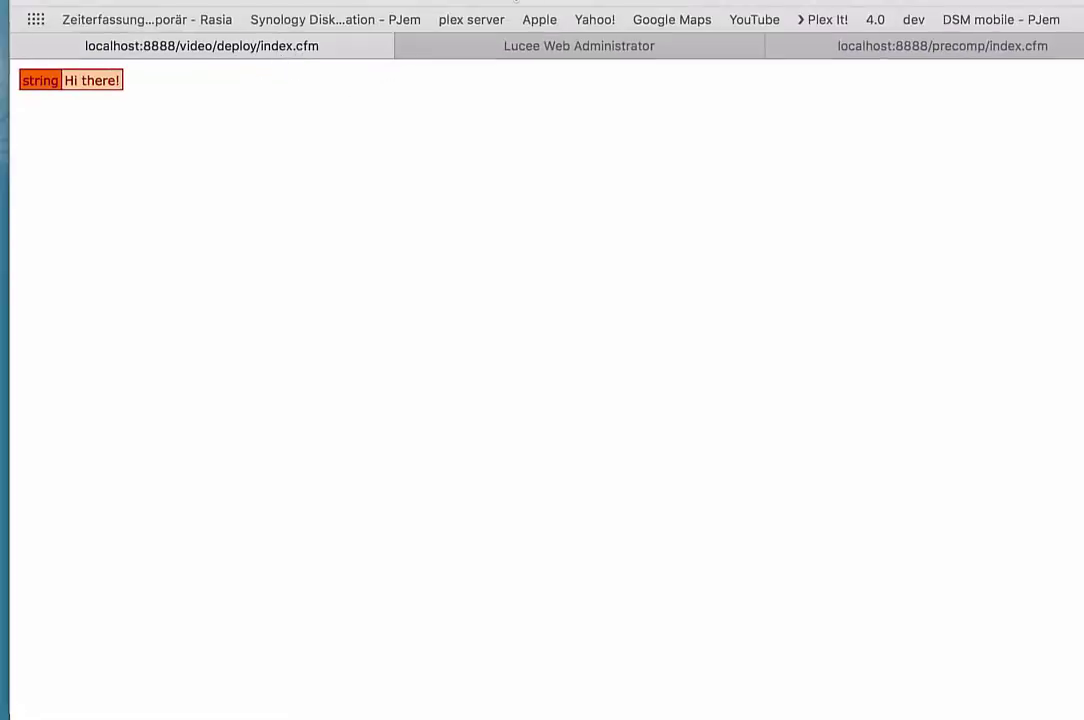
Step: Load localhost:8888/deploy/index.cfm to test the page through the new mapping
{"action": "left_click", "coordinate": [482, 8]}
{"action": "double_click", "coordinate": [482, 8]}
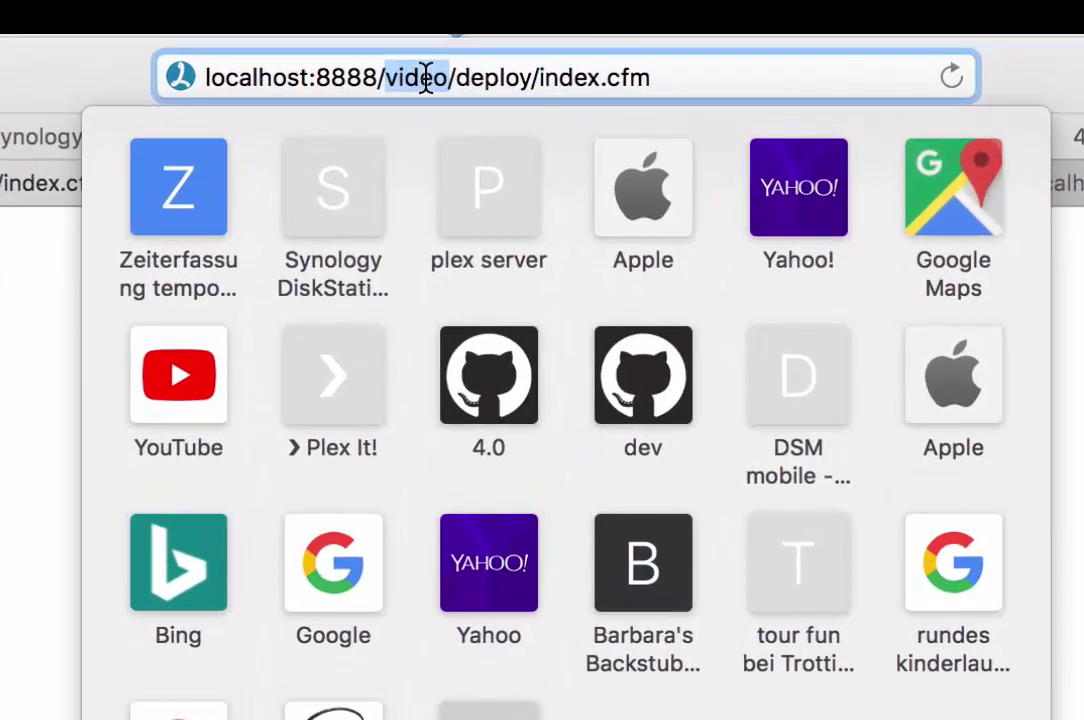
{"action": "key", "text": "BackSpace"}
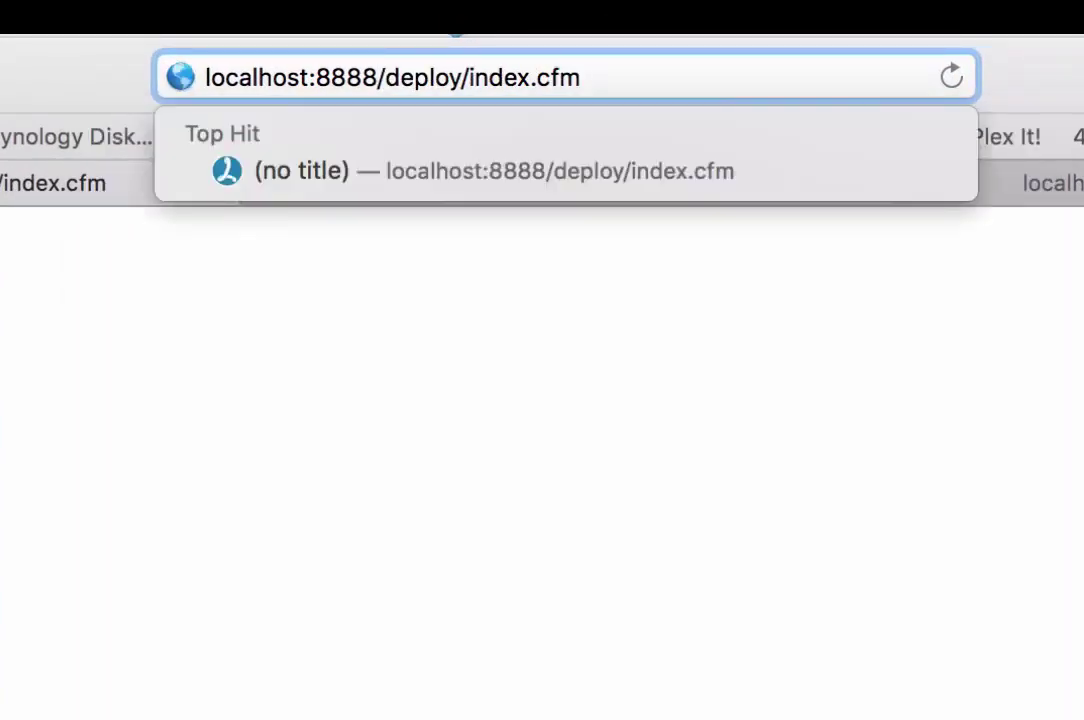
{"action": "key", "text": "Return"}
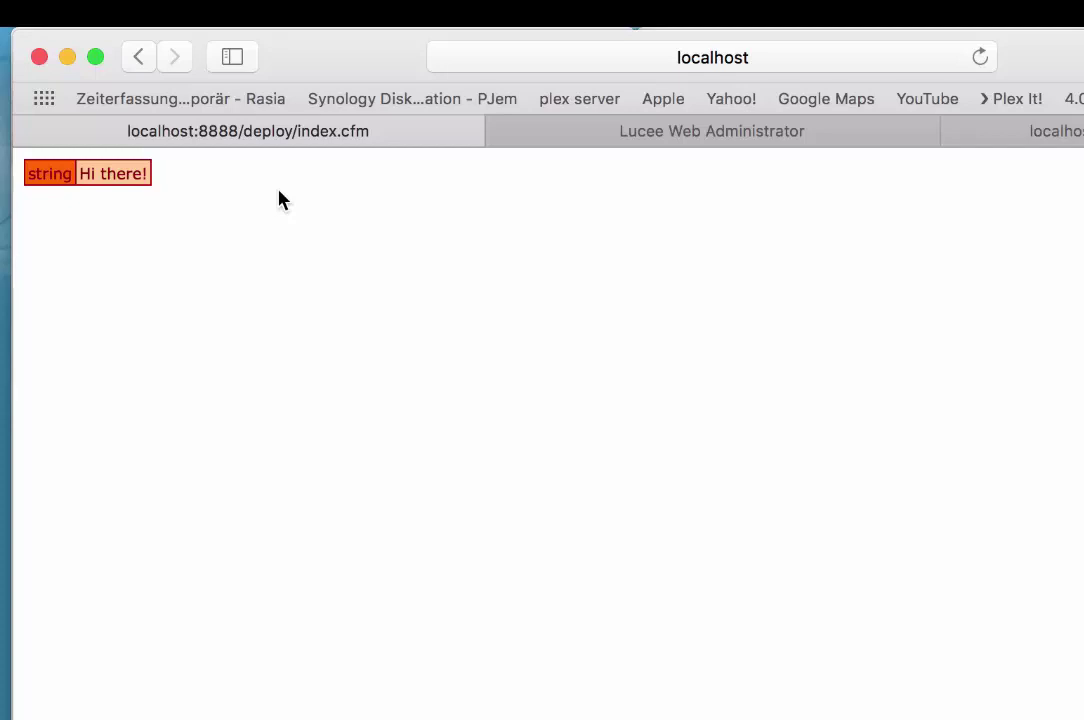
Step: Return to the Mappings settings and examine the mapping list and the options offered for the /deploy entry
{"action": "key", "text": "super+Tab"}
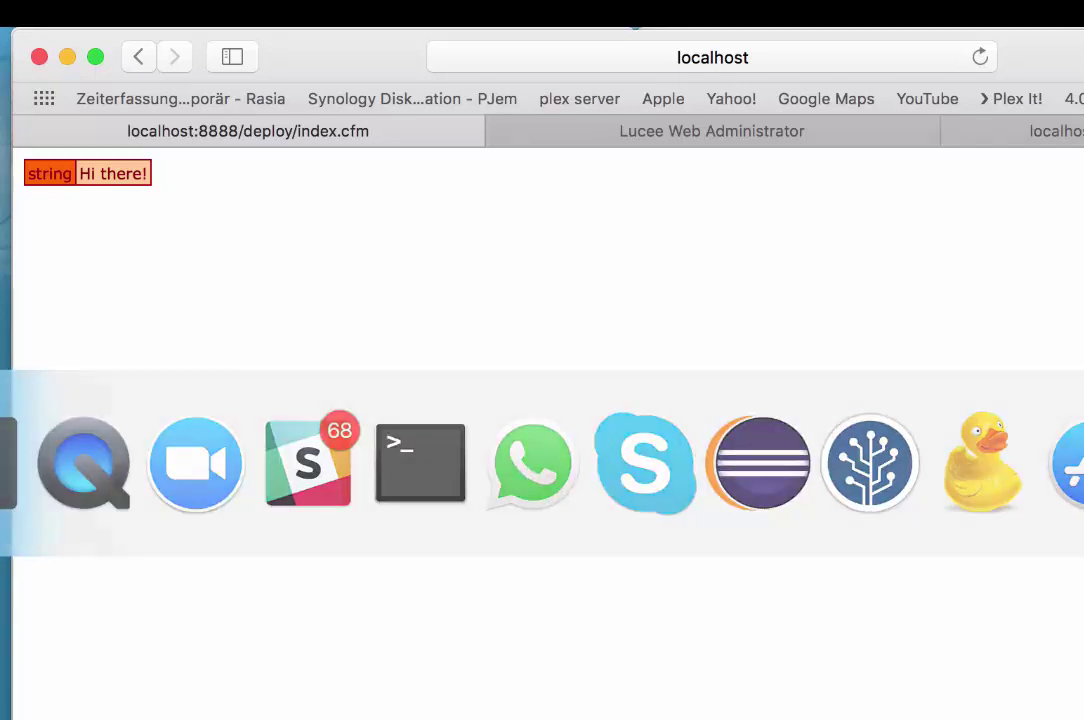
{"action": "left_click", "coordinate": [778, 137]}
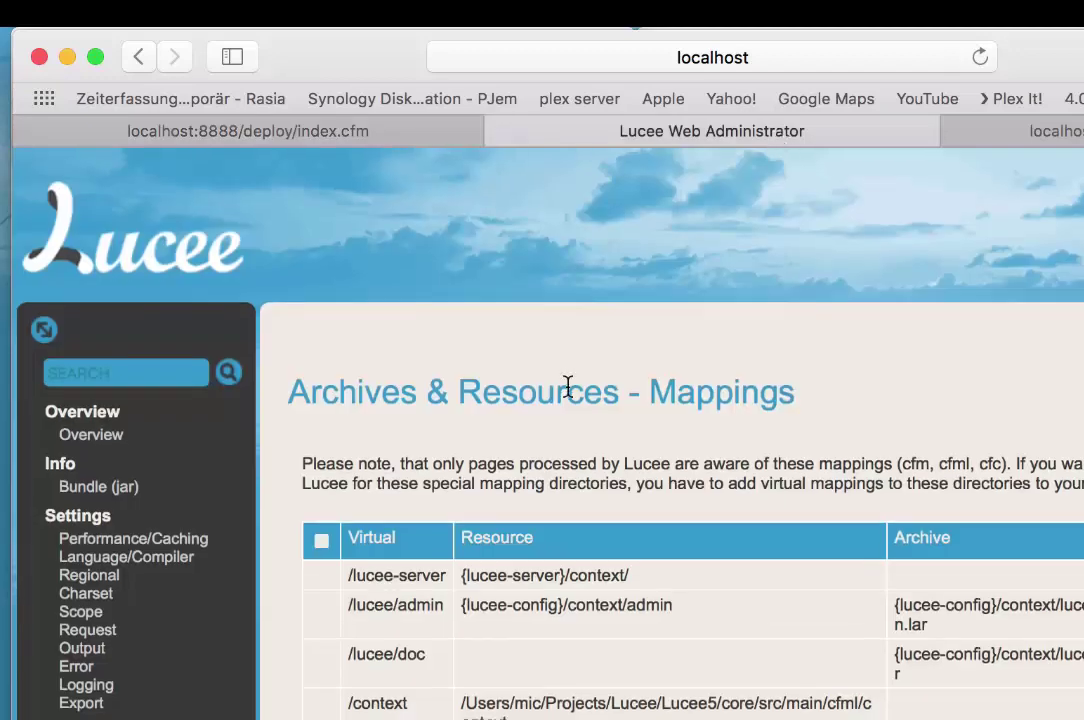
{"action": "scroll", "coordinate": [564, 387], "scroll_direction": "down", "scroll_amount": 5}
{"action": "scroll", "coordinate": [505, 394], "scroll_direction": "down", "scroll_amount": 1}
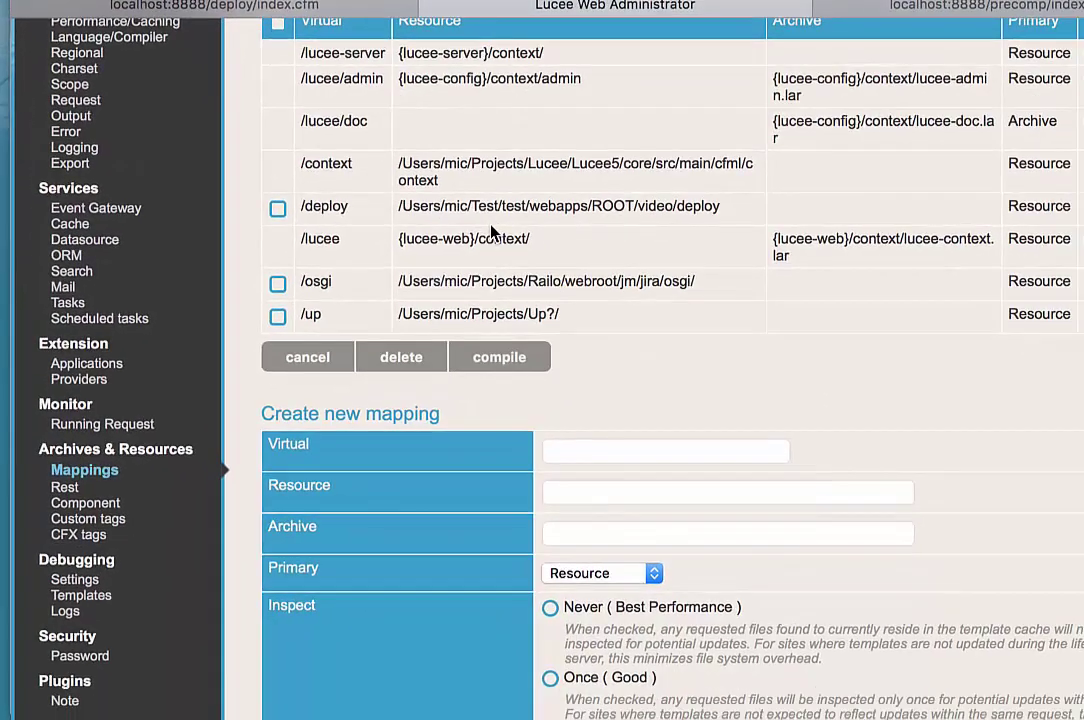
{"action": "scroll", "coordinate": [505, 394], "scroll_direction": "down", "scroll_amount": 3}
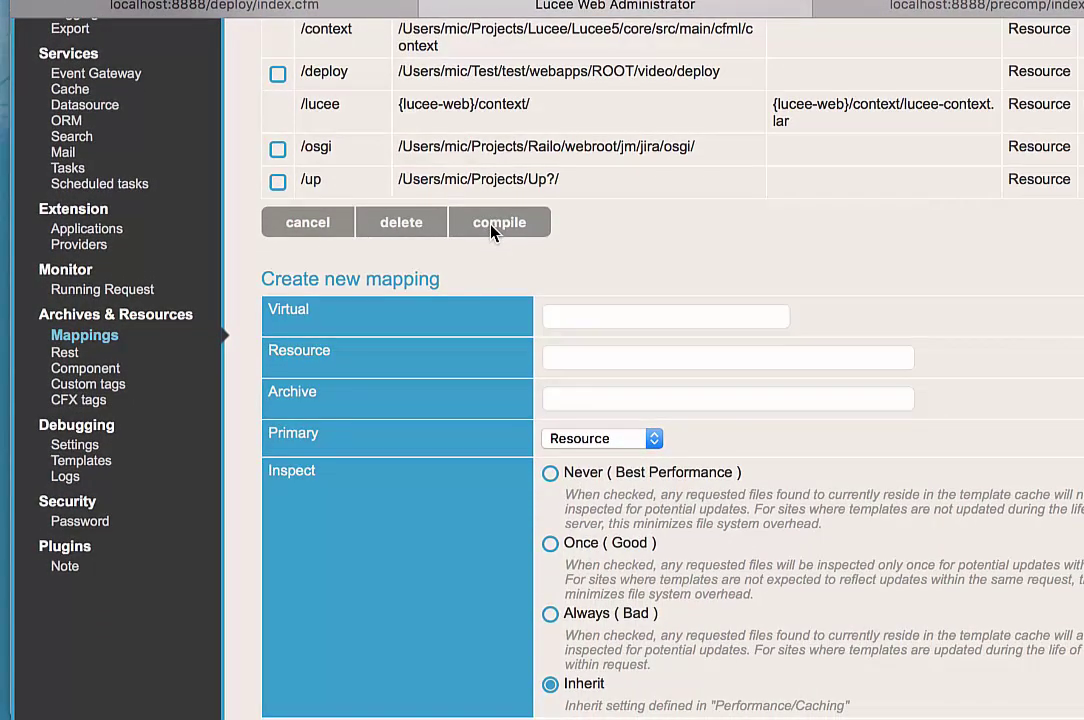
{"action": "scroll", "coordinate": [490, 232], "scroll_direction": "down", "scroll_amount": 1}
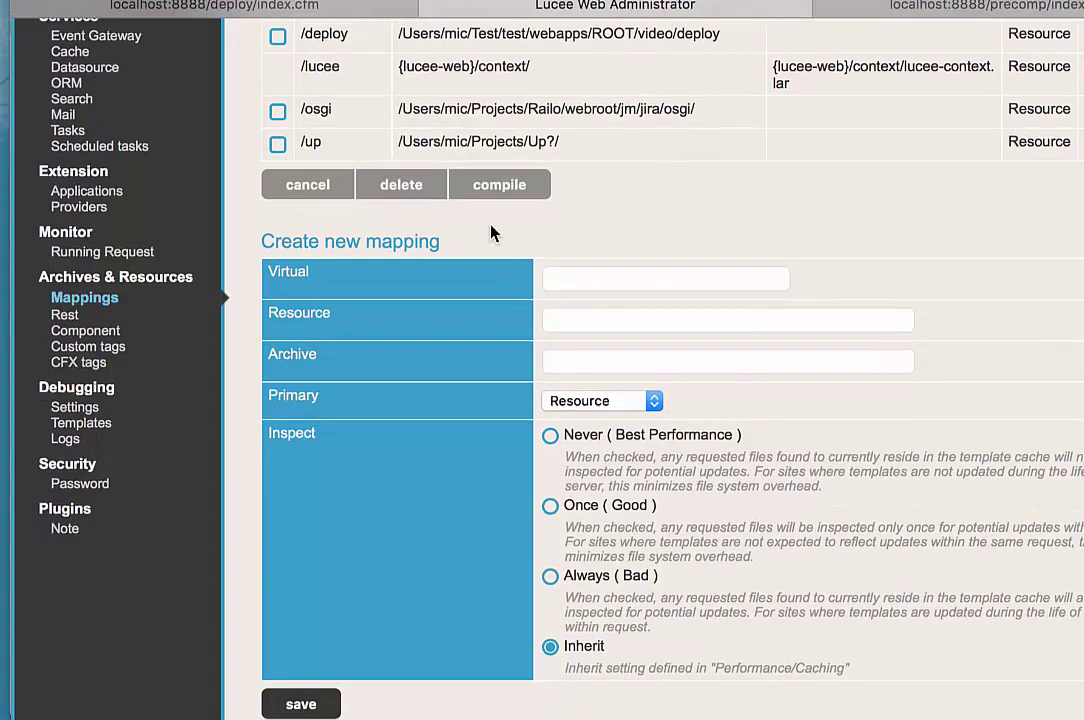
{"action": "scroll", "coordinate": [490, 232], "scroll_direction": "up", "scroll_amount": 2}
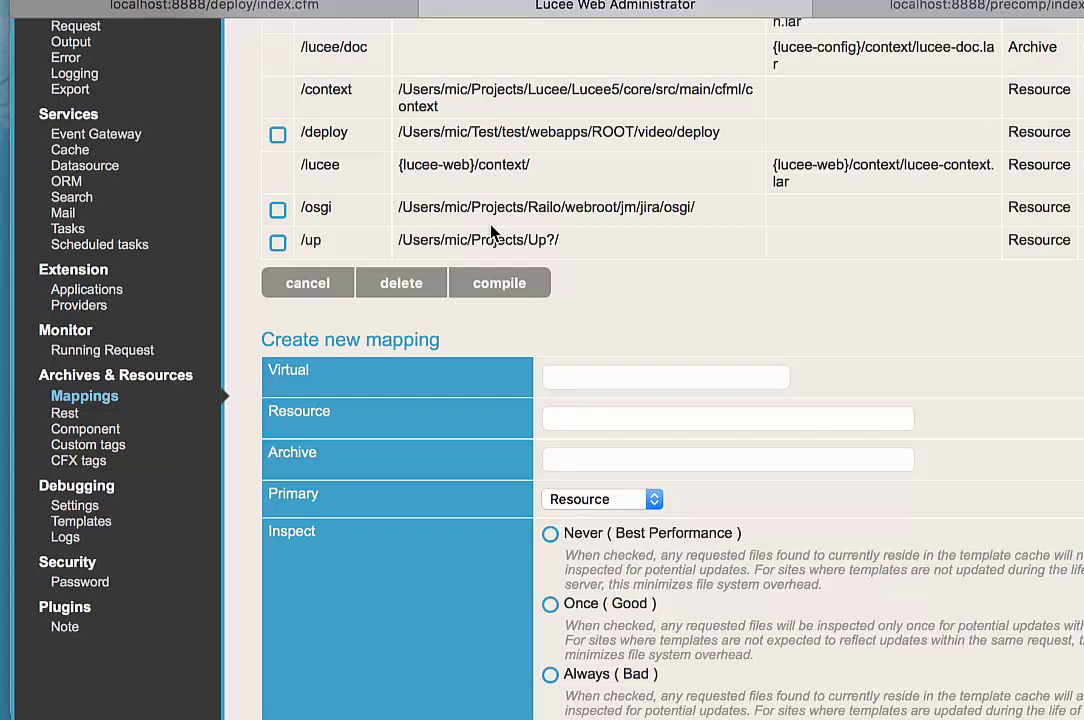
{"action": "scroll", "coordinate": [490, 232], "scroll_direction": "down", "scroll_amount": 1}
{"action": "scroll", "coordinate": [490, 232], "scroll_direction": "up", "scroll_amount": 3}
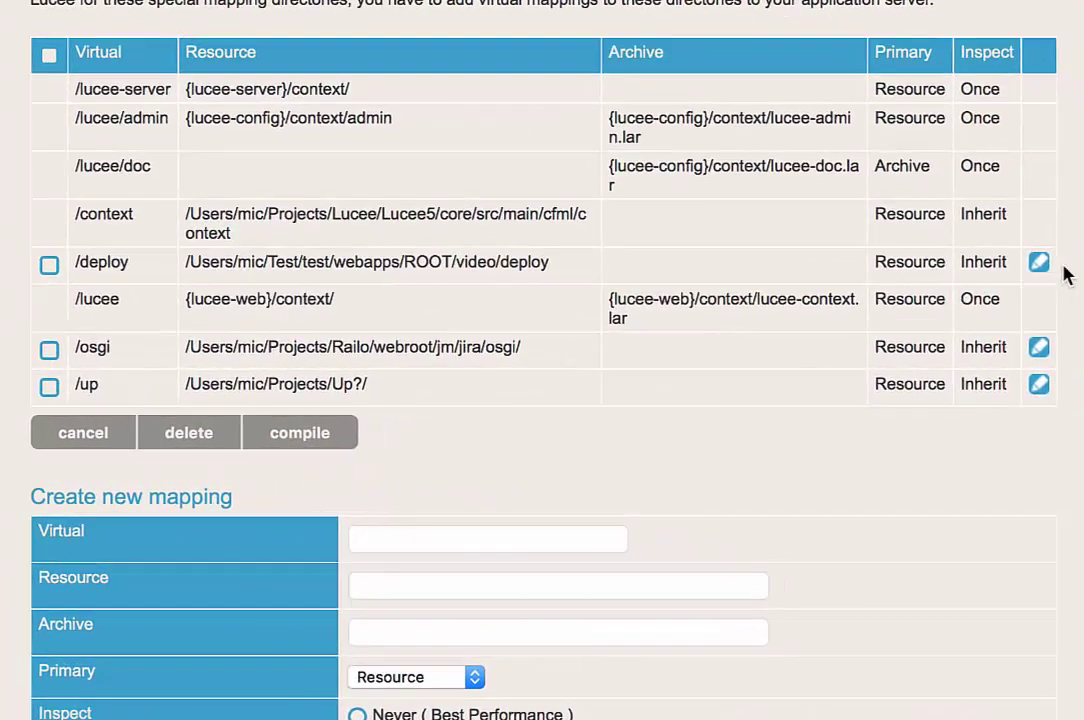
Step: Open the /deploy mapping for editing and assign it a generated archive that includes CFML and non-CFML templates
{"action": "left_click", "coordinate": [1040, 264]}
{"action": "scroll", "coordinate": [450, 414], "scroll_direction": "down", "scroll_amount": 7}
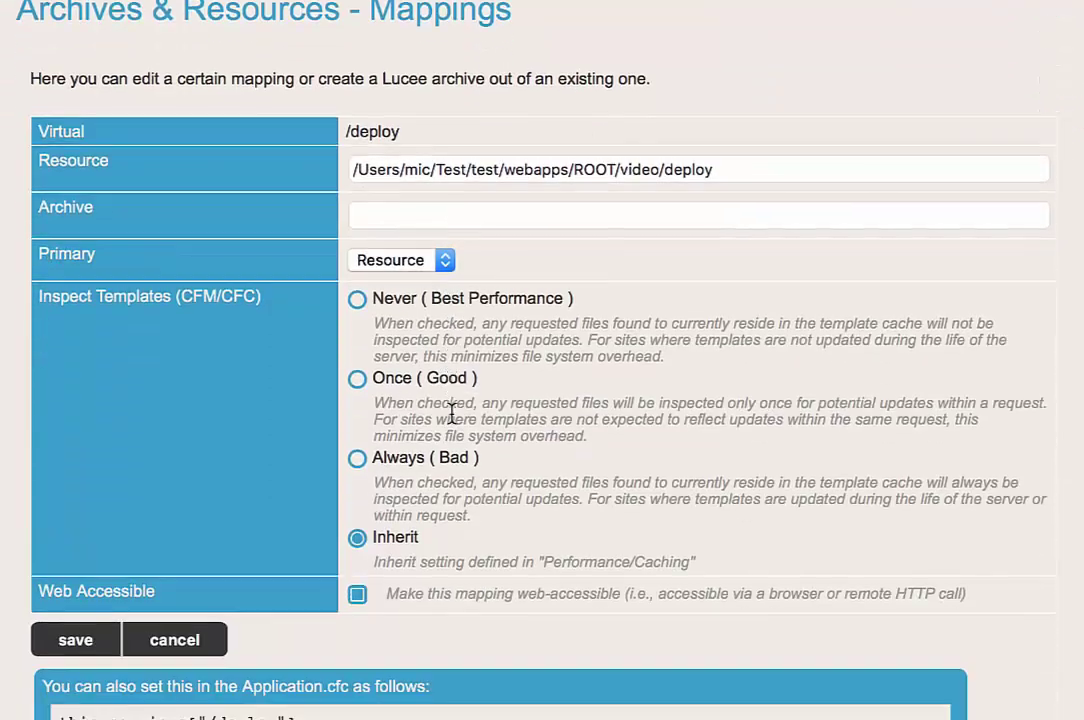
{"action": "scroll", "coordinate": [452, 414], "scroll_direction": "down", "scroll_amount": 1}
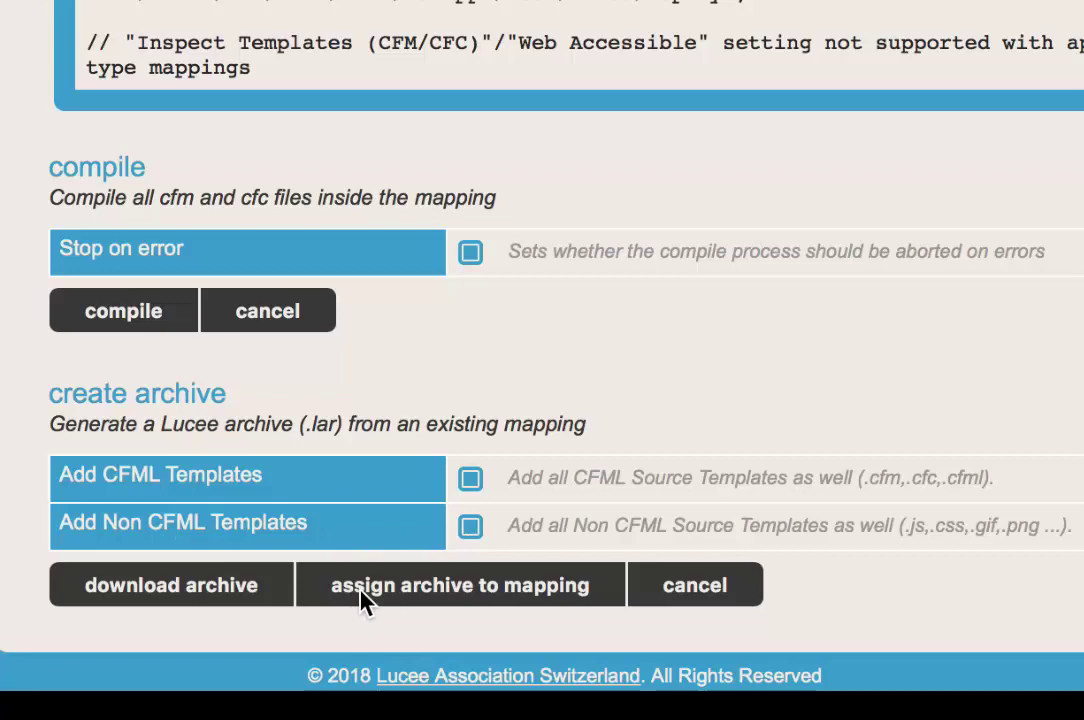
{"action": "left_click", "coordinate": [480, 597]}
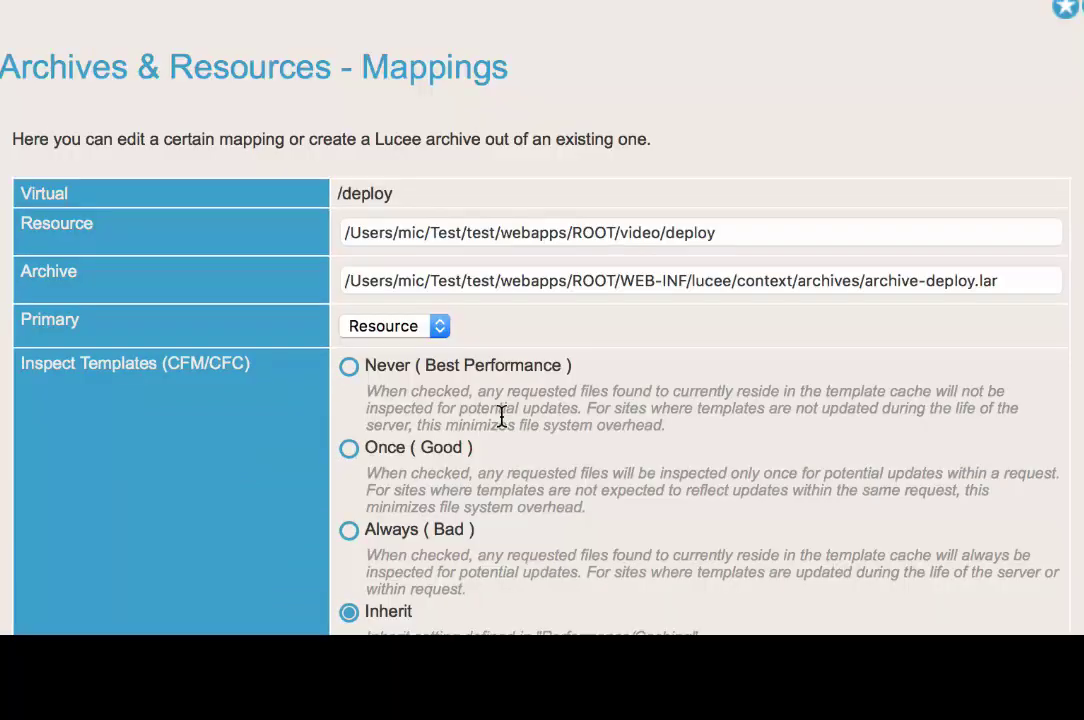
{"action": "left_click", "coordinate": [641, 281]}
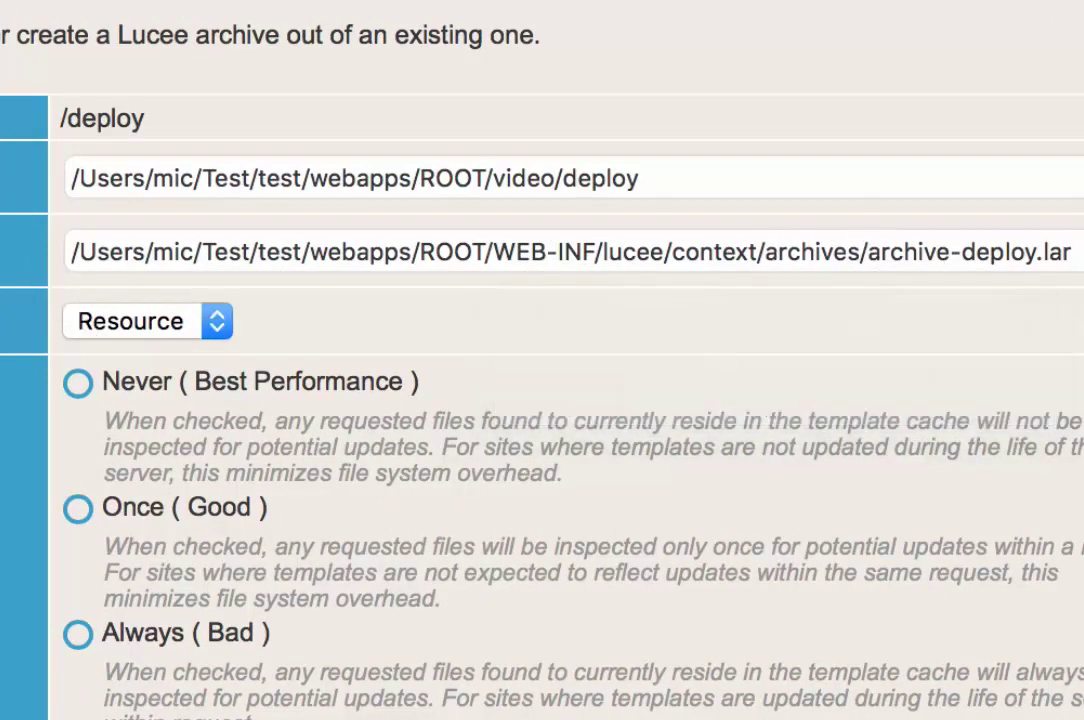
{"action": "scroll", "coordinate": [542, 400], "scroll_direction": "down", "scroll_amount": 10}
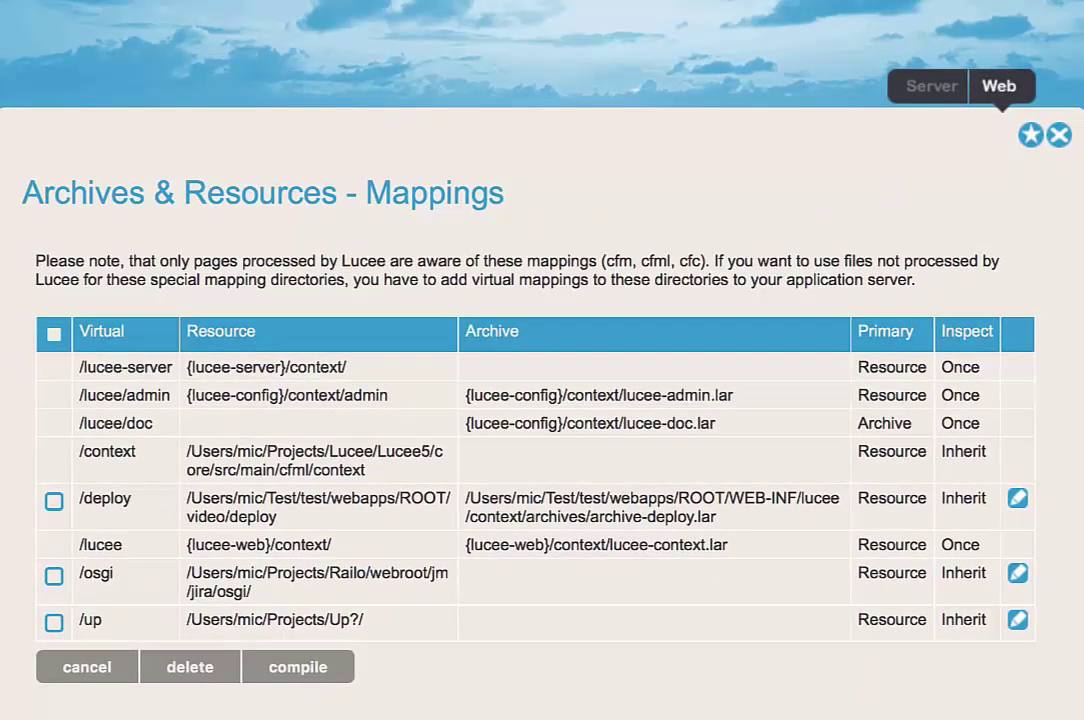
Step: Go to the Component settings and open the mycfcs additional resource for editing
{"action": "scroll", "coordinate": [82, 497], "scroll_direction": "down", "scroll_amount": 8}
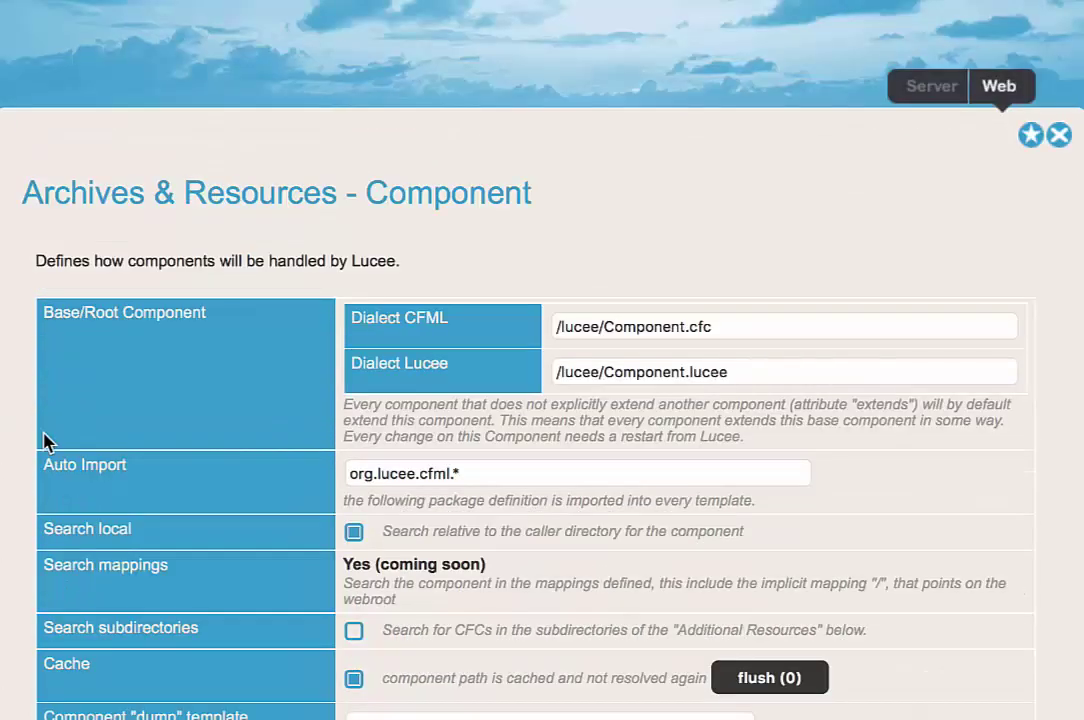
{"action": "scroll", "coordinate": [45, 440], "scroll_direction": "down", "scroll_amount": 10}
{"action": "scroll", "coordinate": [45, 440], "scroll_direction": "down", "scroll_amount": 10}
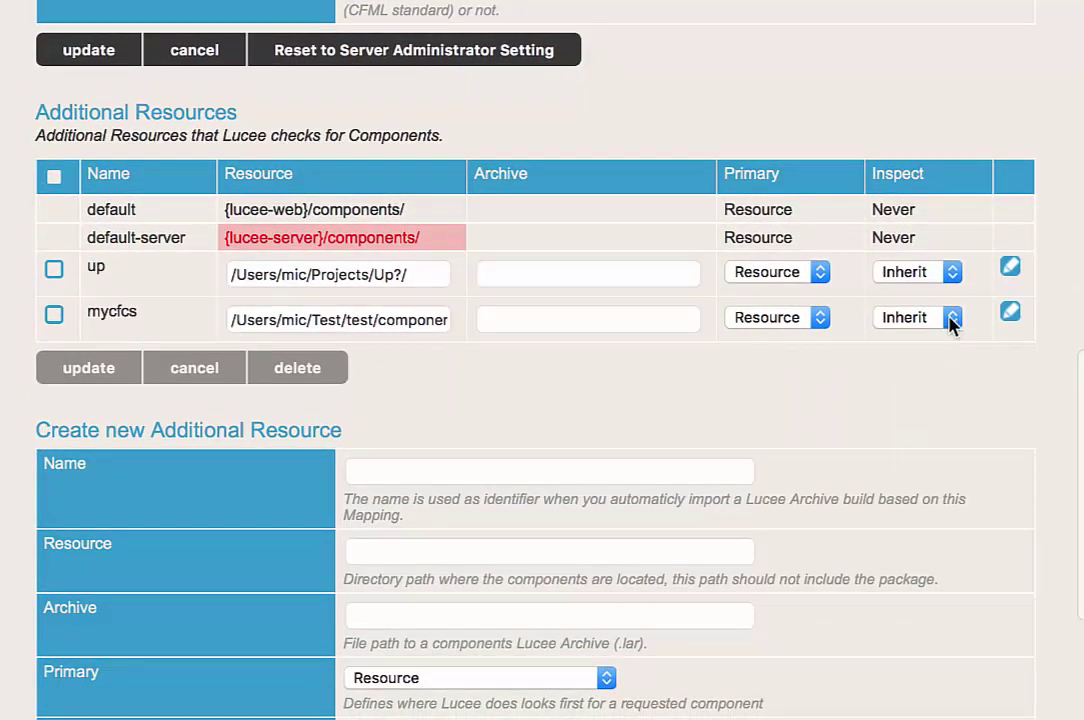
{"action": "left_click", "coordinate": [1009, 316]}
{"action": "scroll", "coordinate": [552, 358], "scroll_direction": "down", "scroll_amount": 12}
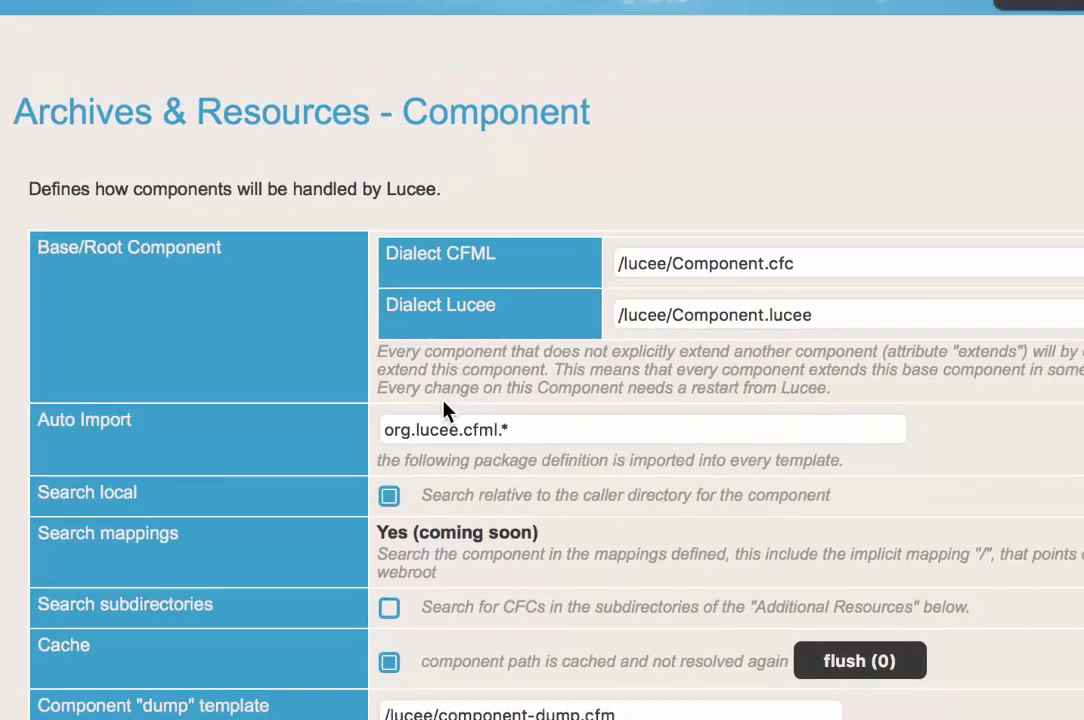
Step: Examine the archive path assigned to the mycfcs additional resource and copy part of it
{"action": "scroll", "coordinate": [445, 409], "scroll_direction": "down", "scroll_amount": 12}
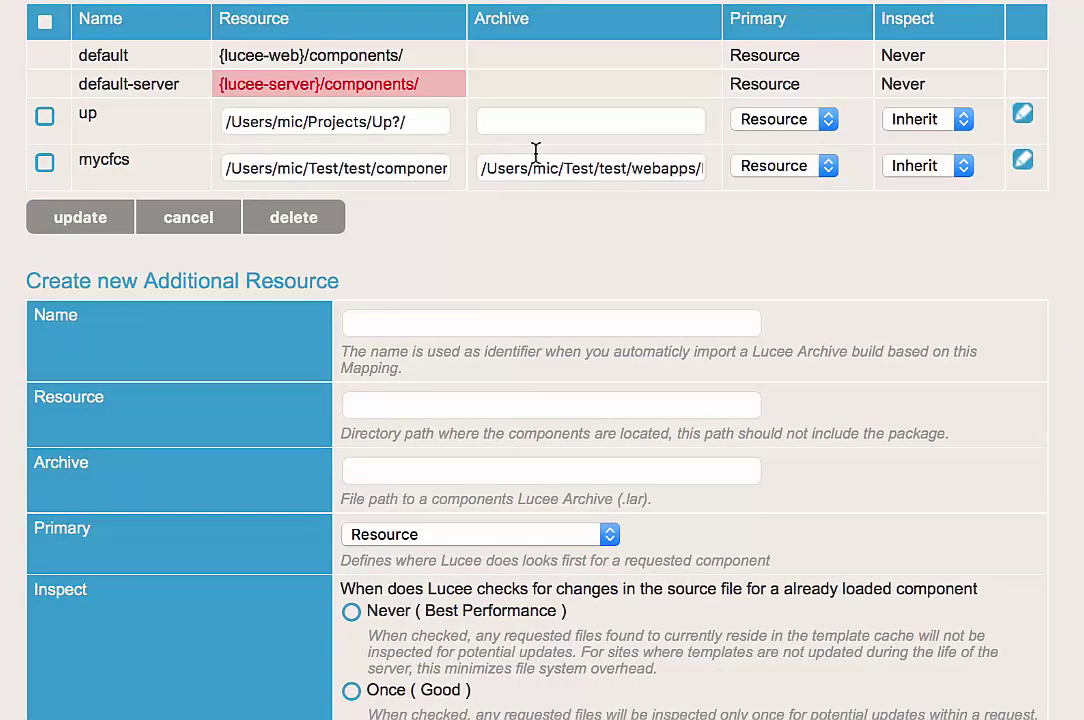
{"action": "left_click_drag", "start_coordinate": [602, 174], "coordinate": [769, 195]}
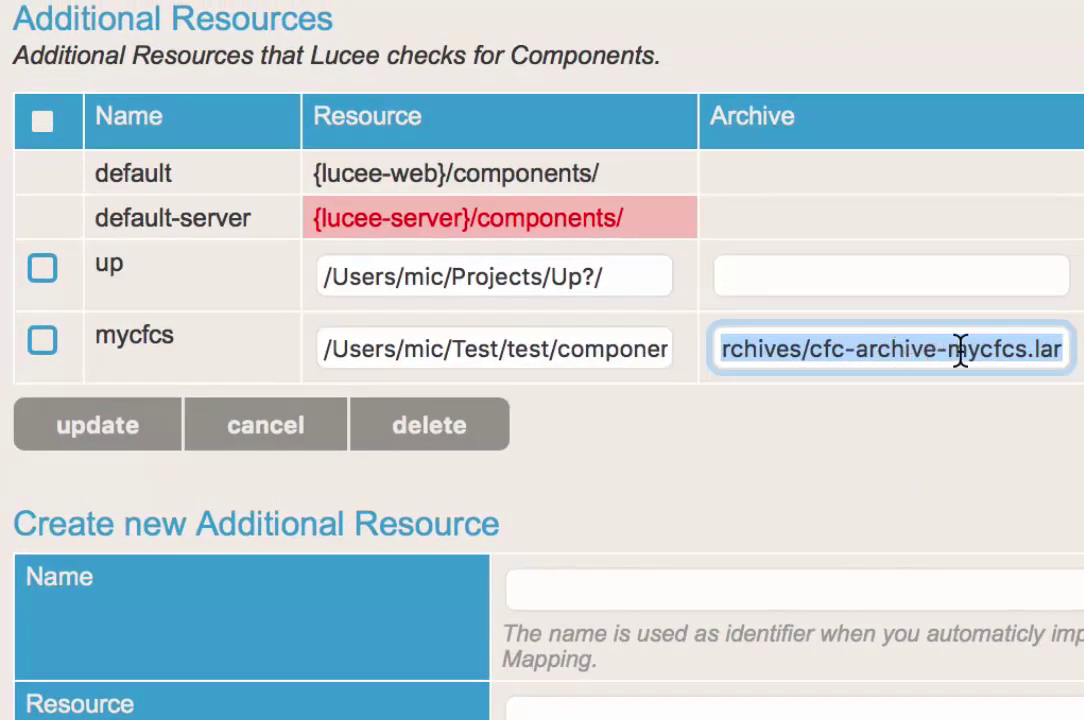
{"action": "left_click", "coordinate": [782, 344]}
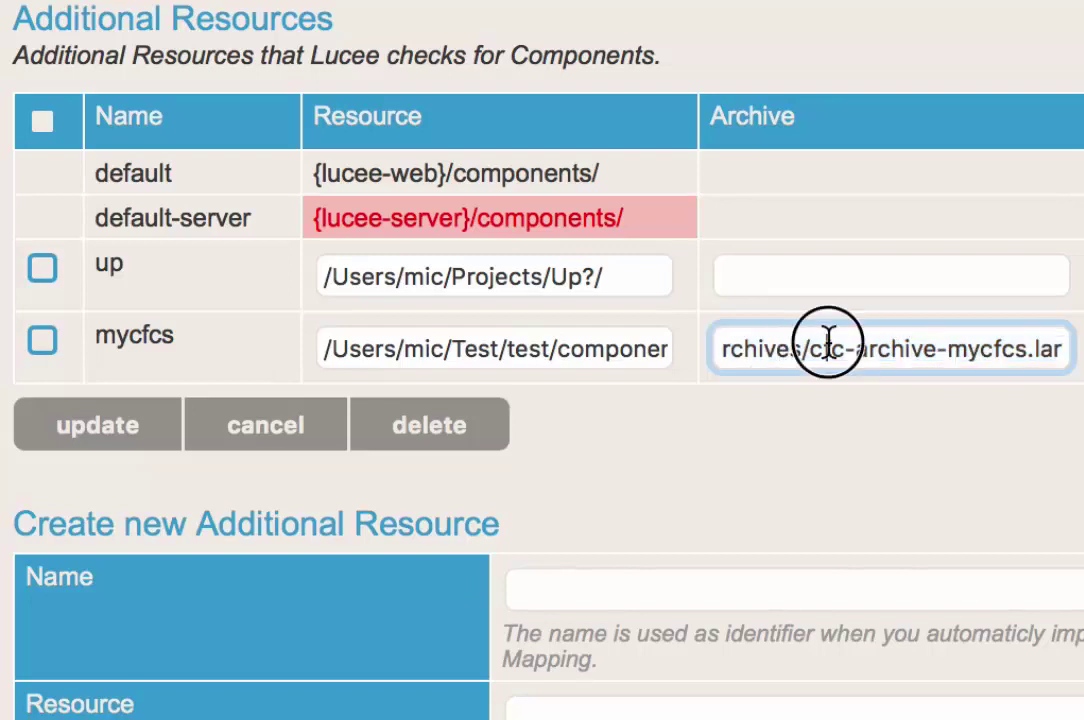
{"action": "left_click_drag", "start_coordinate": [830, 341], "coordinate": [939, 339]}
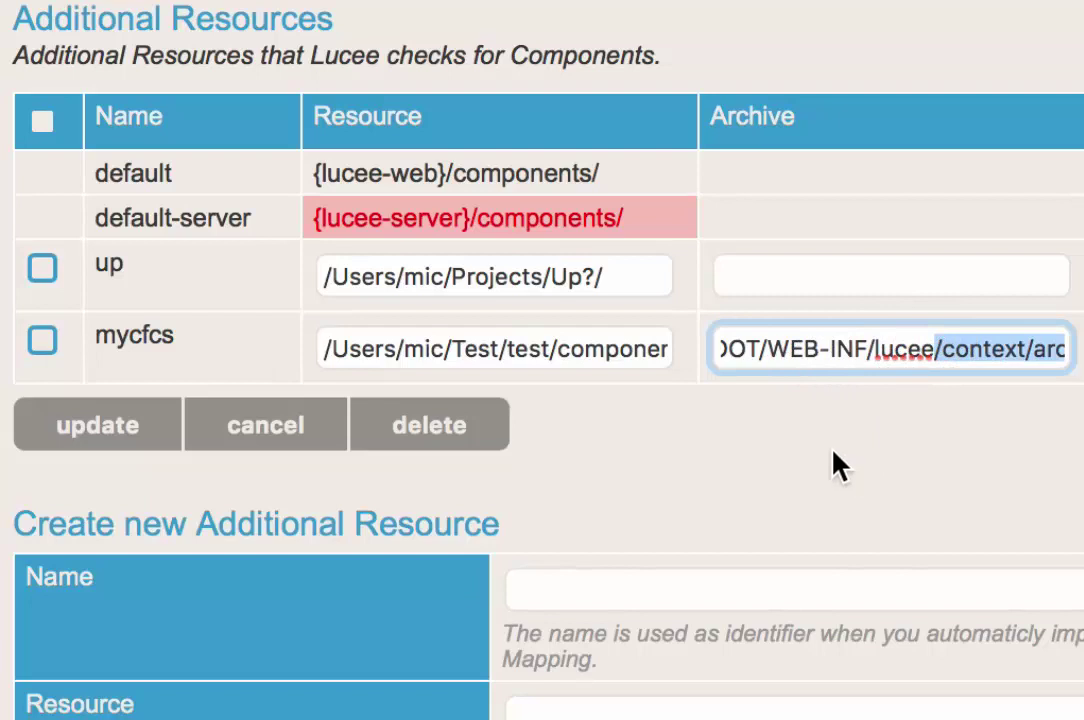
{"action": "key", "text": "super+c"}
Step: Switch to Finder and go to the ROOT web folder that contains WEB-INF
{"action": "key", "text": "super+Tab"}
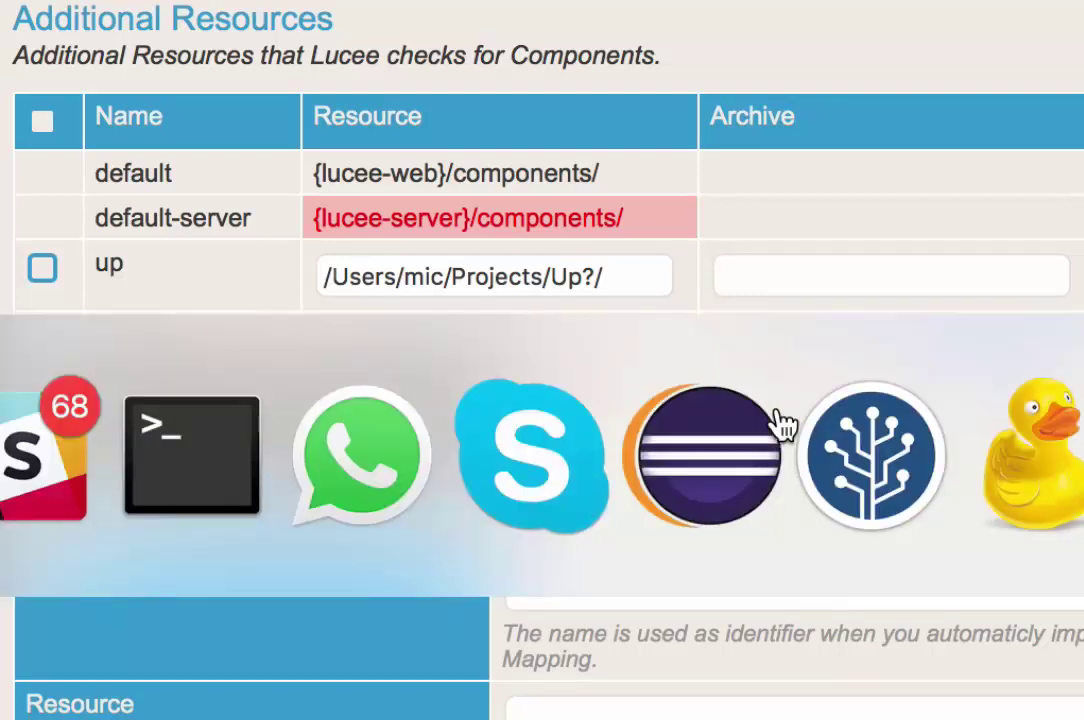
{"action": "key", "text": "super+Tab"}
{"action": "key", "text": "super+Tab"}
{"action": "key", "text": "super+shift+Tab"}
{"action": "key", "text": "super+shift+Tab"}
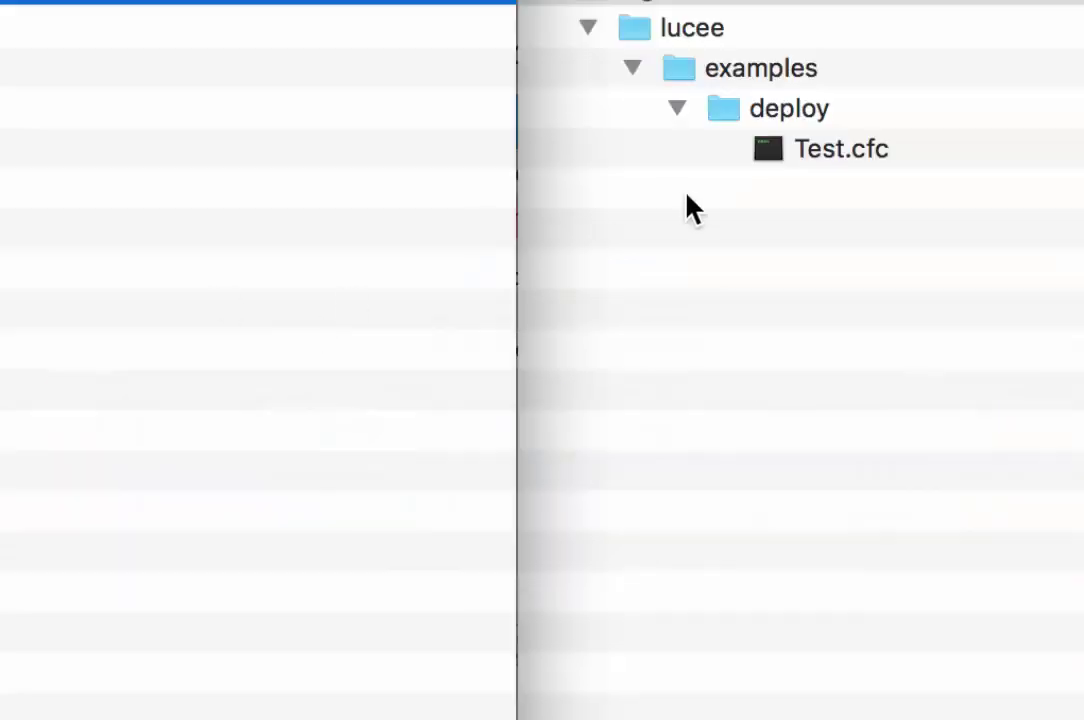
{"action": "left_click", "coordinate": [259, 10]}
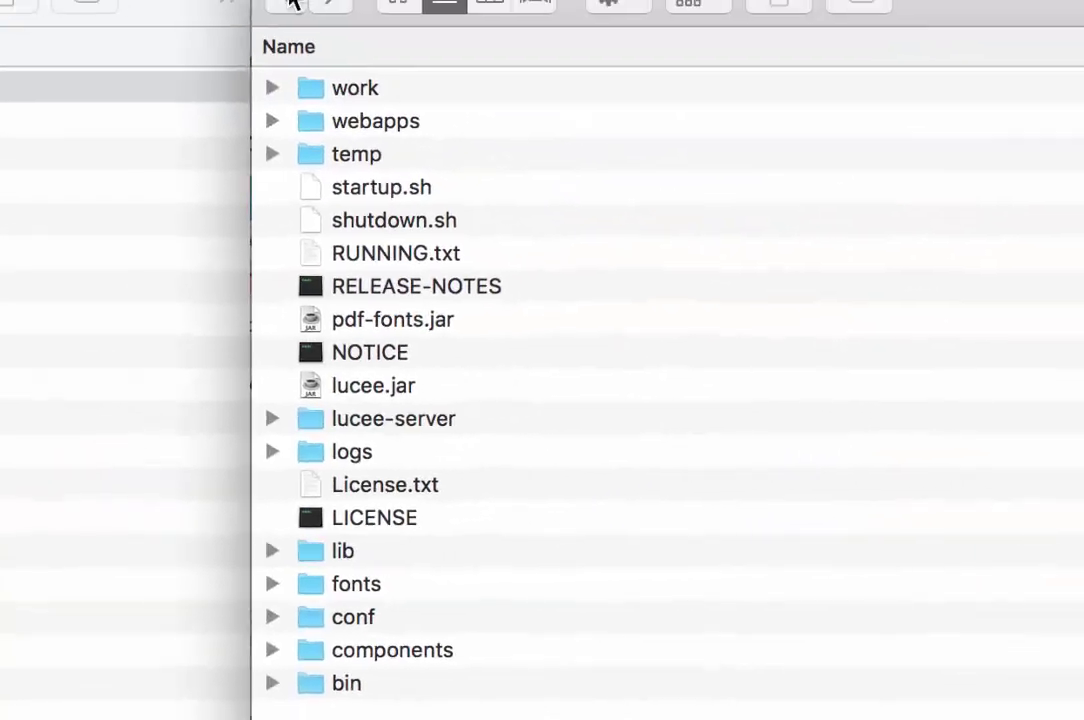
{"action": "left_click", "coordinate": [259, 10]}
{"action": "left_click", "coordinate": [259, 10]}
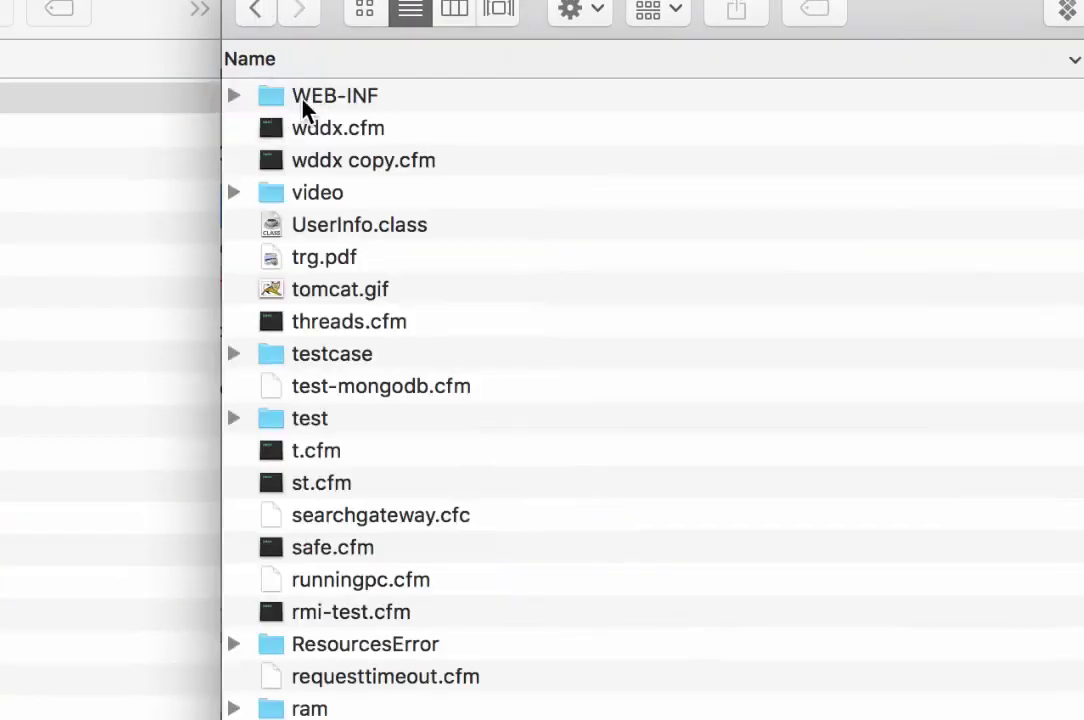
Step: Open the archives folder under WEB-INF/lucee/context and copy cfc-archive-mycfcs.lar and archive-deploy.lar
{"action": "double_click", "coordinate": [302, 102]}
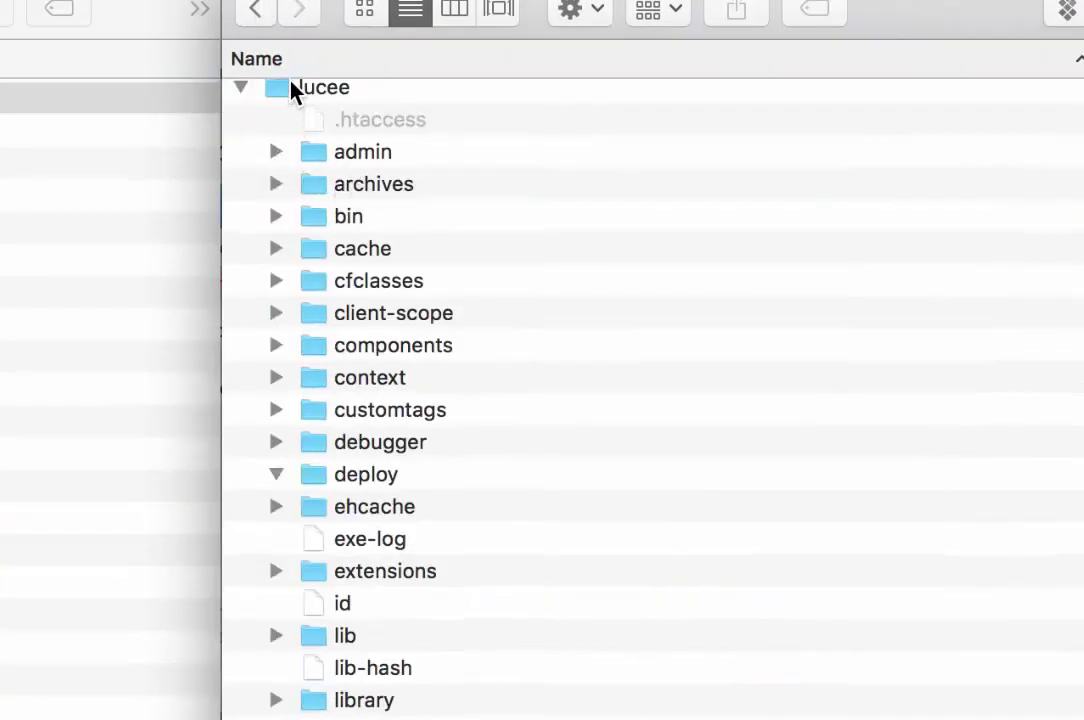
{"action": "double_click", "coordinate": [338, 382]}
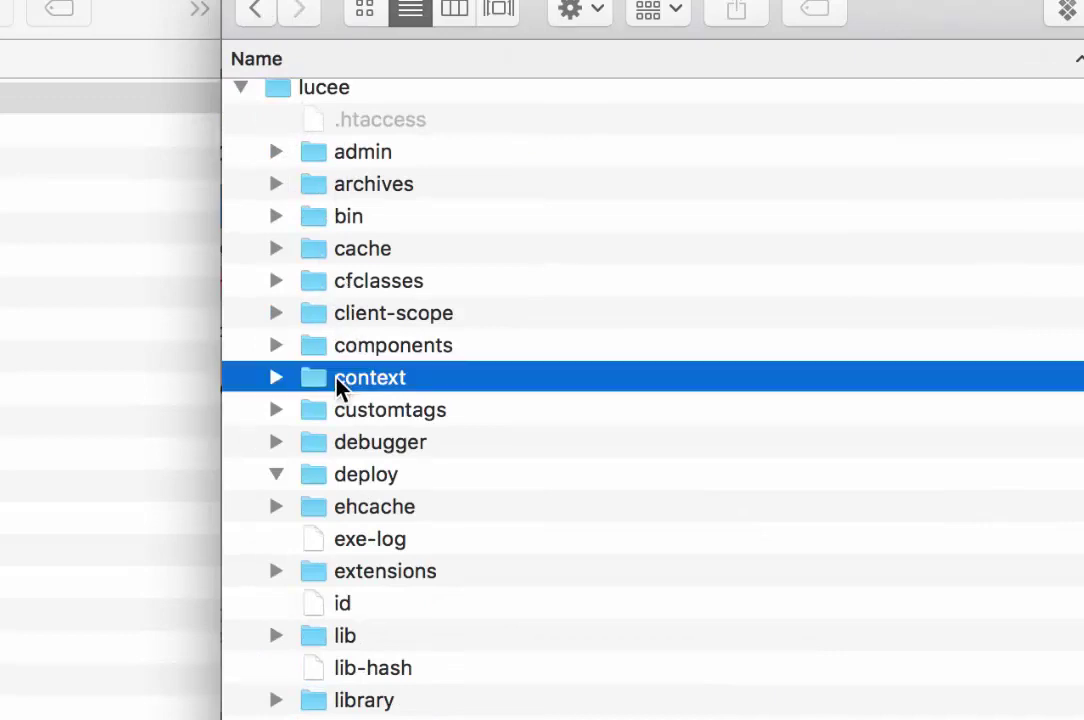
{"action": "double_click", "coordinate": [316, 232]}
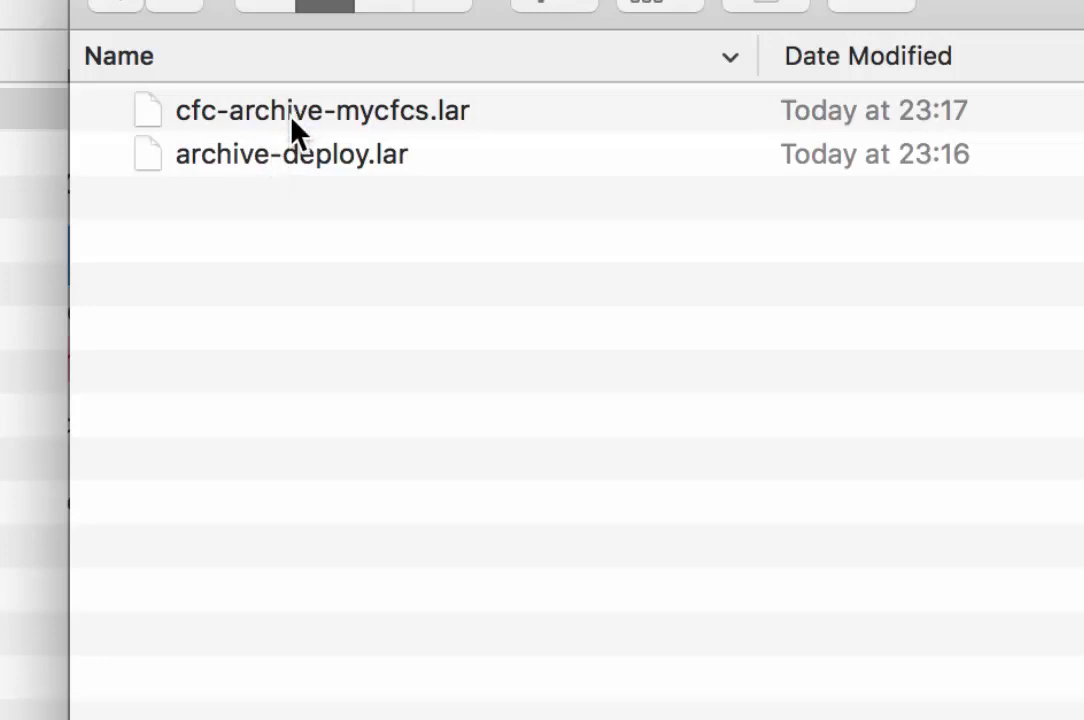
{"action": "left_click", "coordinate": [256, 110]}
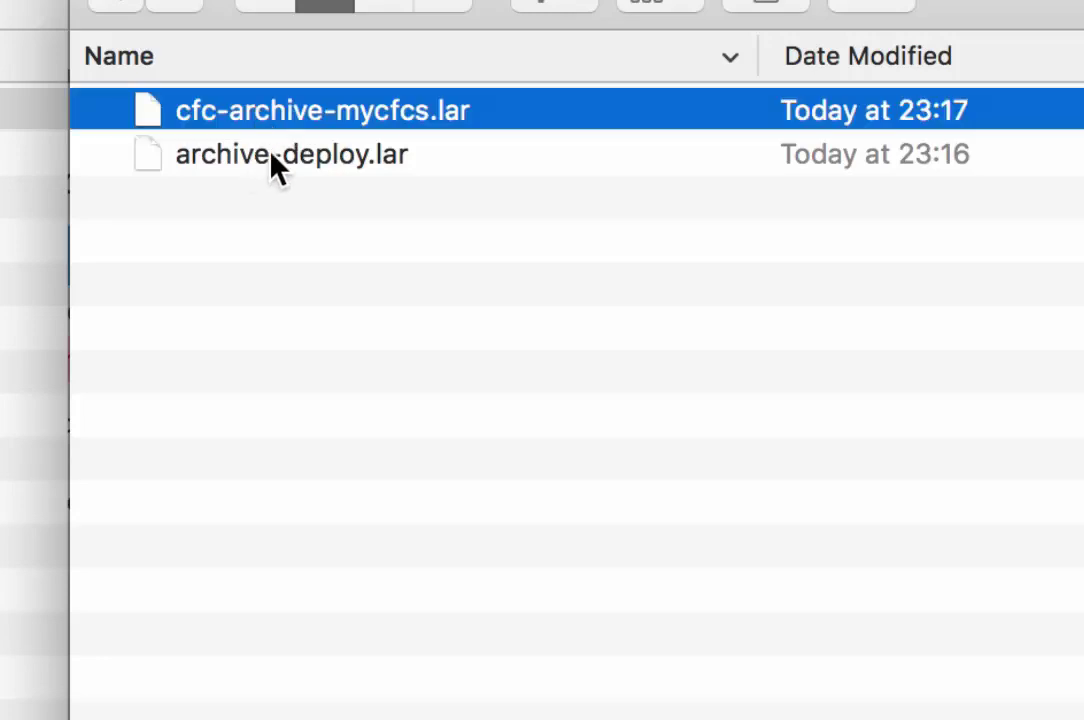
{"action": "left_click", "coordinate": [274, 156], "text": "shift"}
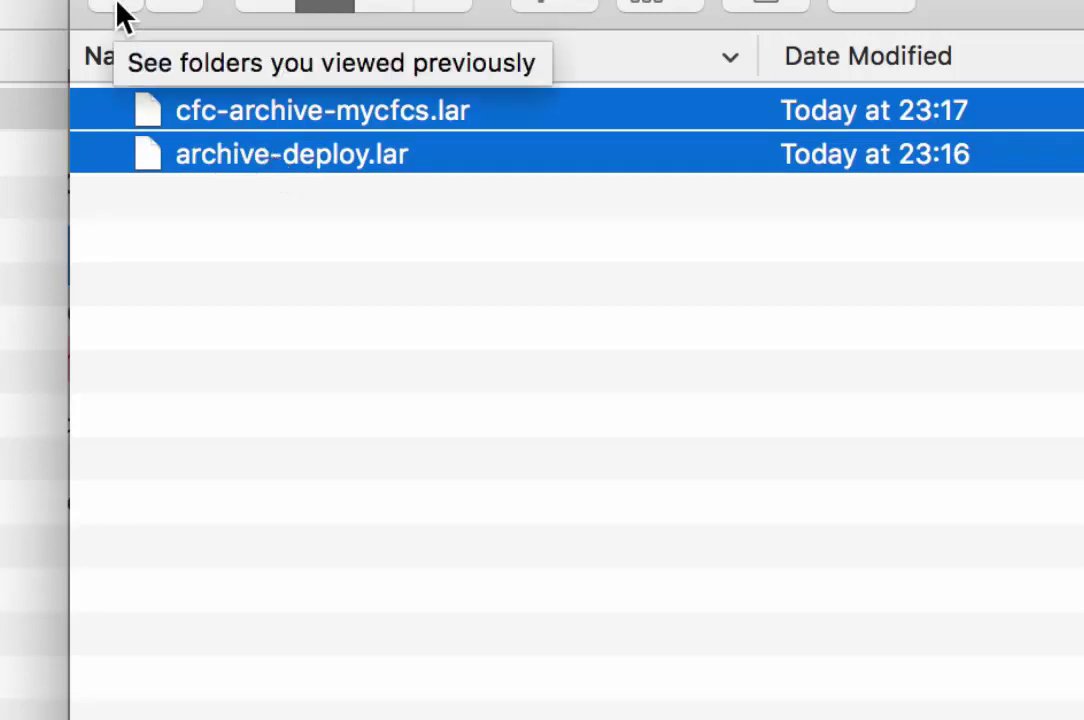
Step: Switch back to the browser with the Lucee administrator and delete the mycfcs additional resource from the Component settings
{"action": "key", "text": "super+Tab"}
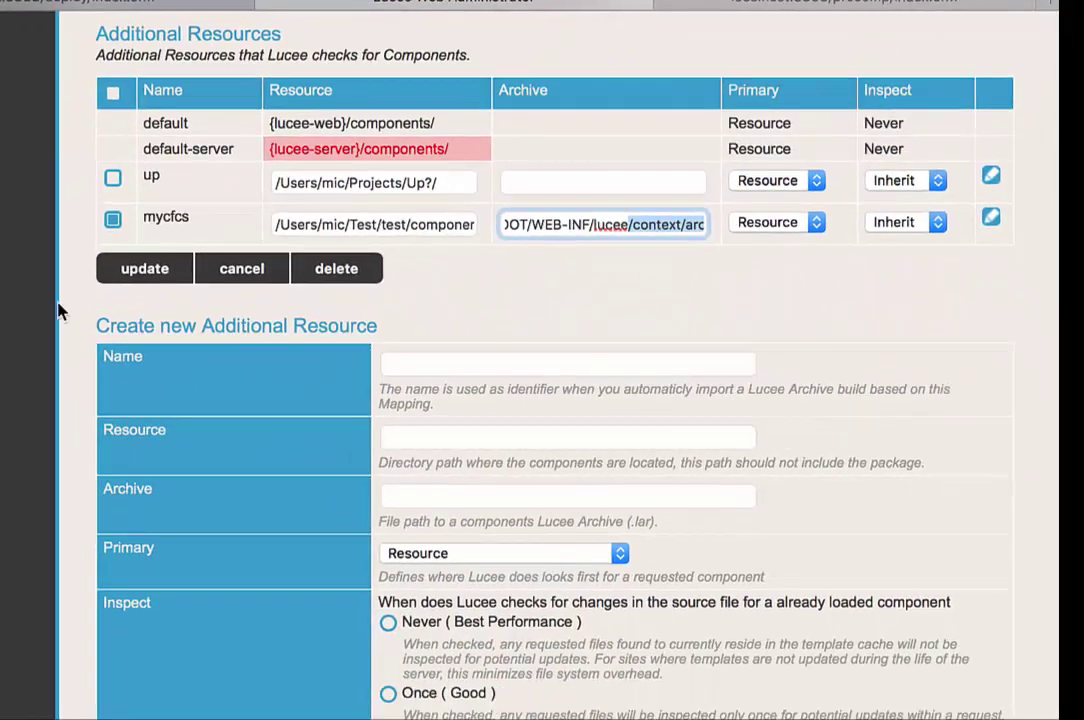
{"action": "scroll", "coordinate": [58, 312], "scroll_direction": "up", "scroll_amount": 6}
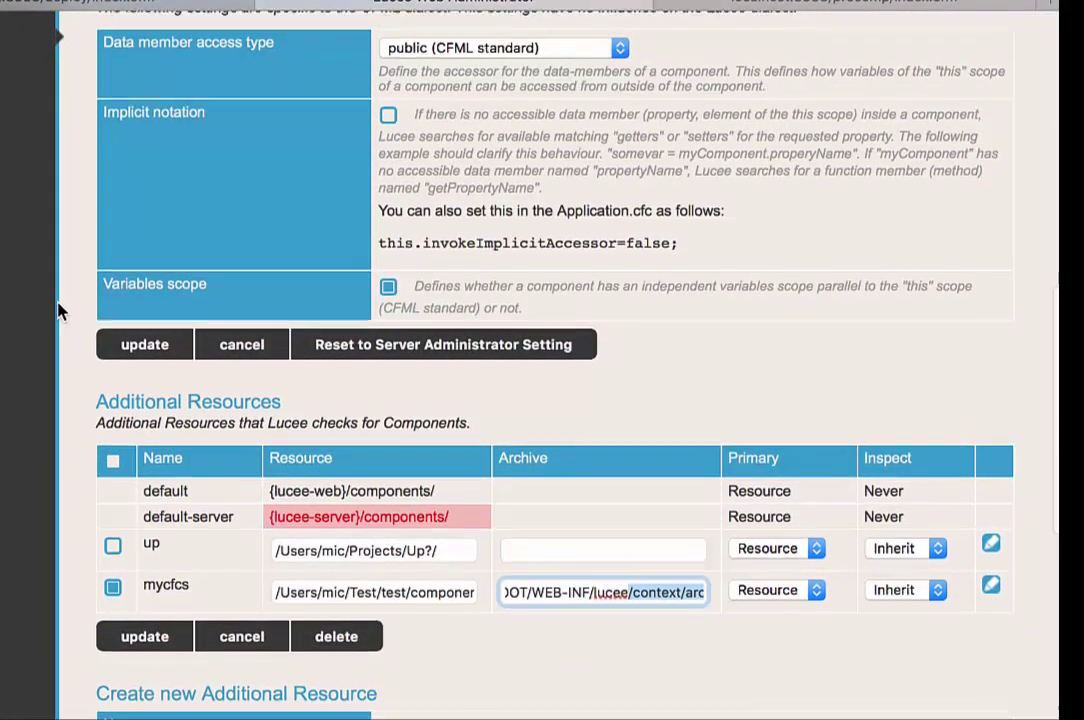
{"action": "scroll", "coordinate": [58, 312], "scroll_direction": "down", "scroll_amount": 3}
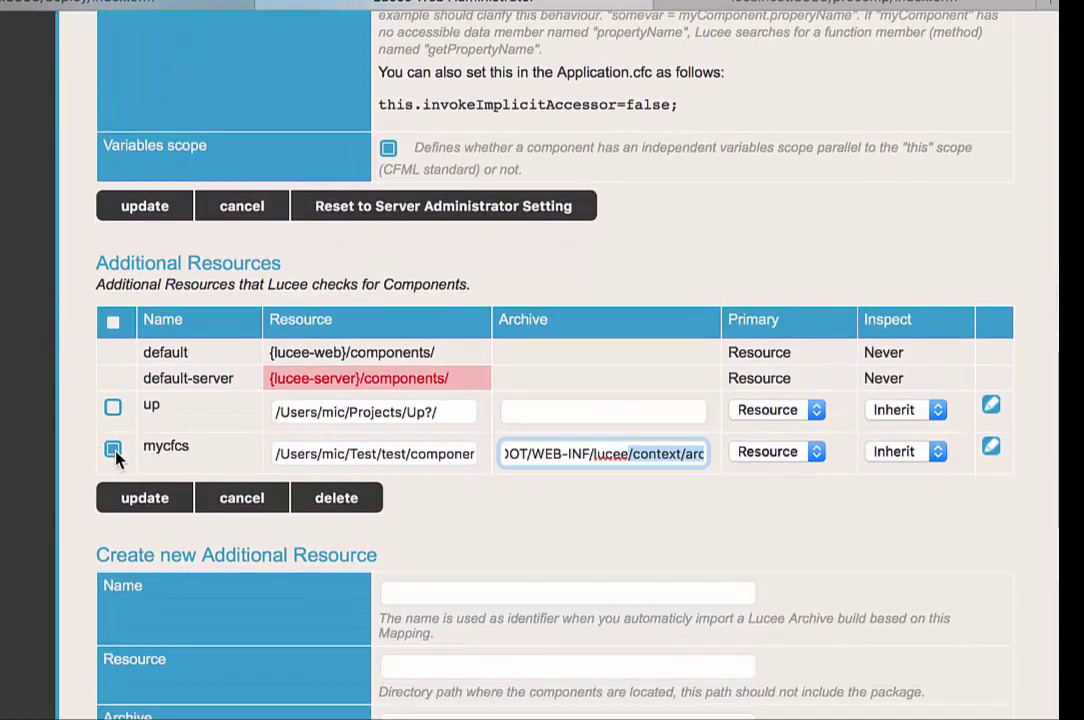
{"action": "left_click", "coordinate": [113, 450]}
{"action": "scroll", "coordinate": [145, 448], "scroll_direction": "down", "scroll_amount": 3}
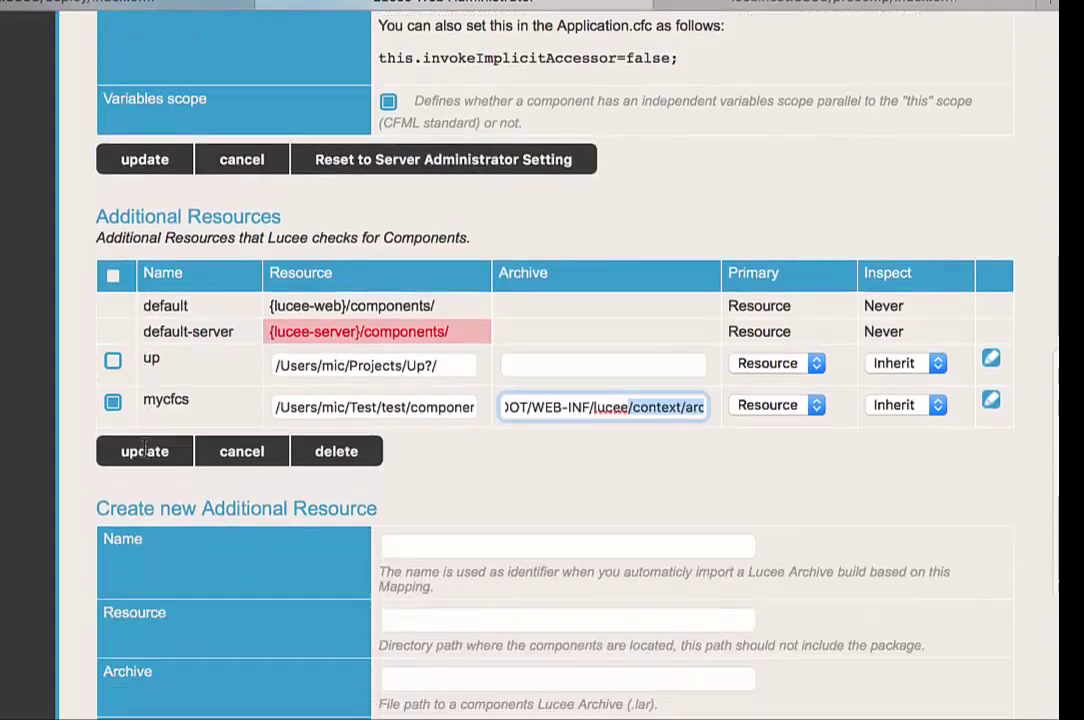
{"action": "left_click", "coordinate": [336, 385]}
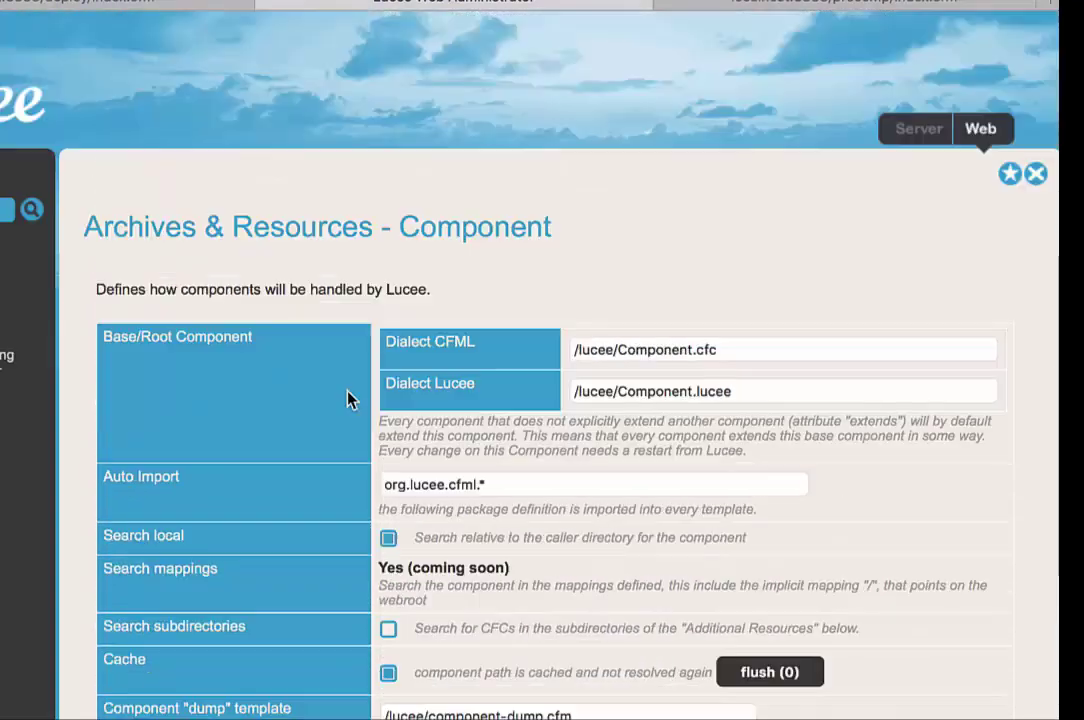
{"action": "scroll", "coordinate": [183, 433], "scroll_direction": "down", "scroll_amount": 15}
{"action": "scroll", "coordinate": [150, 397], "scroll_direction": "down", "scroll_amount": 2}
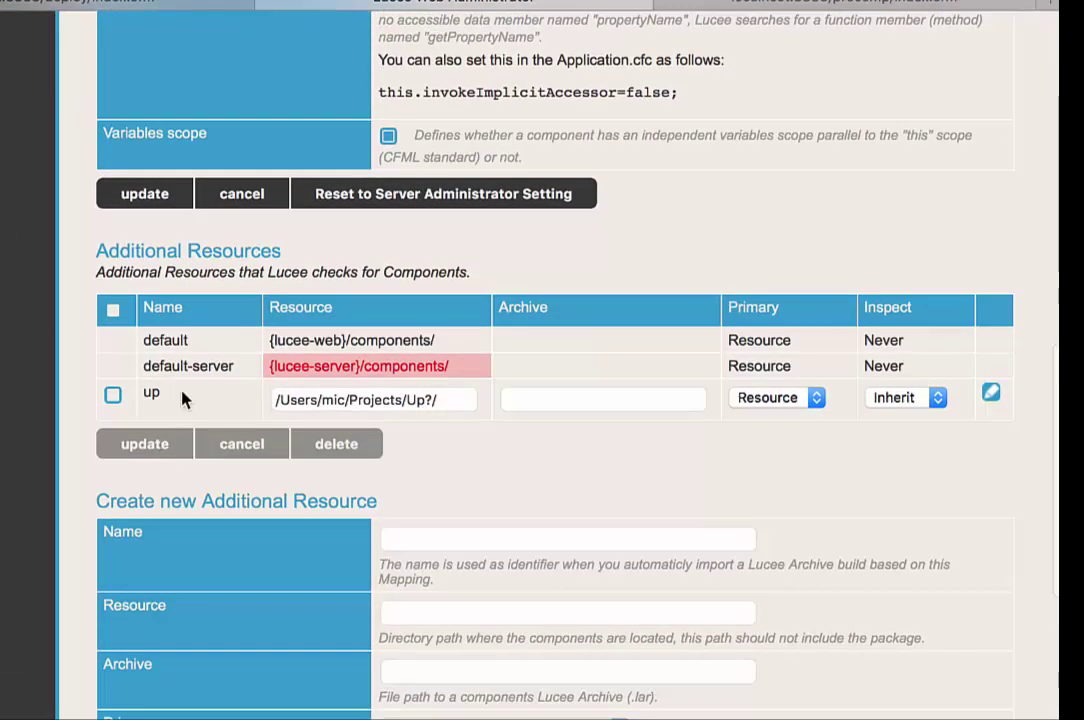
Step: Go to the Mappings settings and delete the /deploy mapping
{"action": "scroll", "coordinate": [358, 365], "scroll_direction": "up", "scroll_amount": 10}
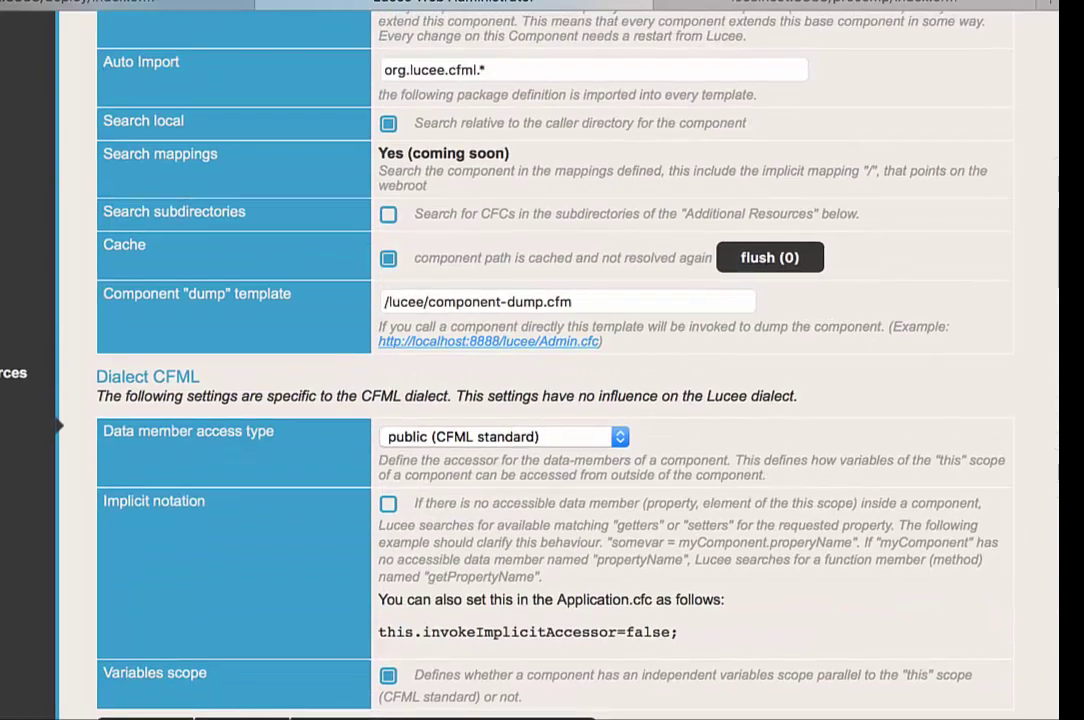
{"action": "left_click", "coordinate": [4, 392]}
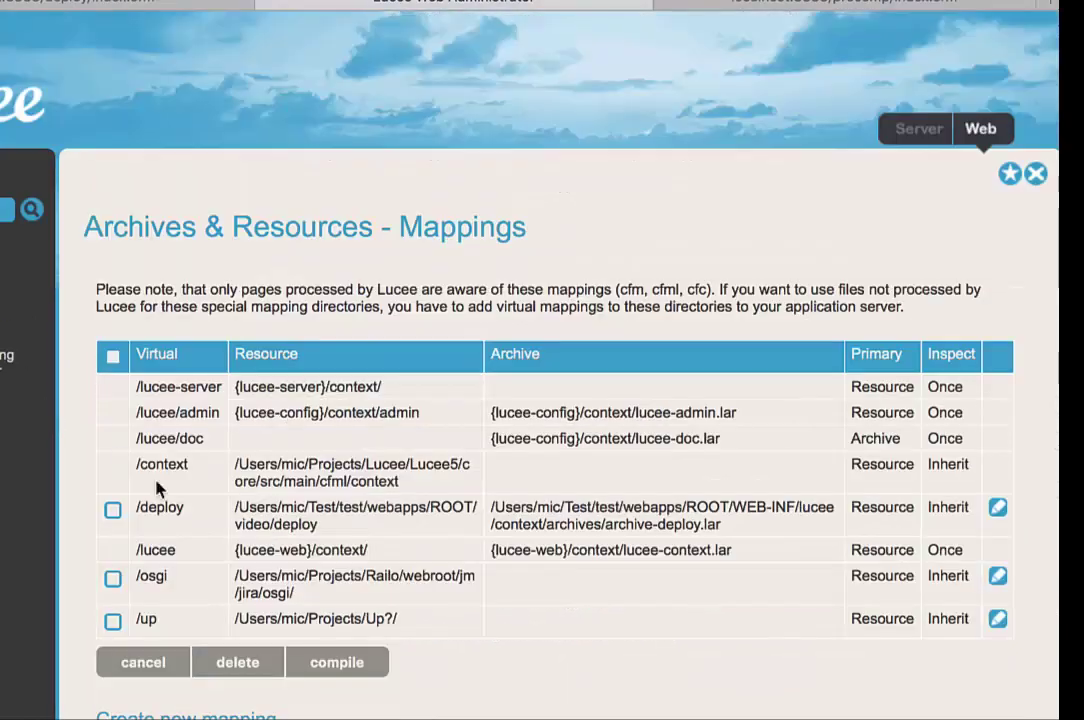
{"action": "scroll", "coordinate": [157, 486], "scroll_direction": "down", "scroll_amount": 4}
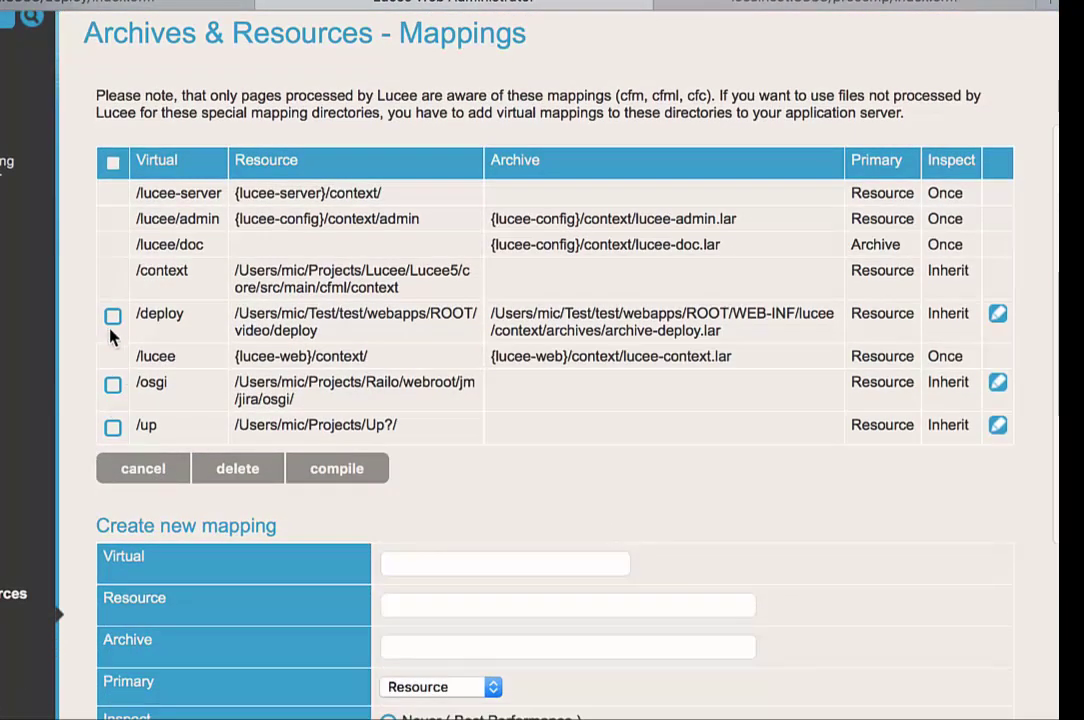
{"action": "left_click", "coordinate": [112, 317]}
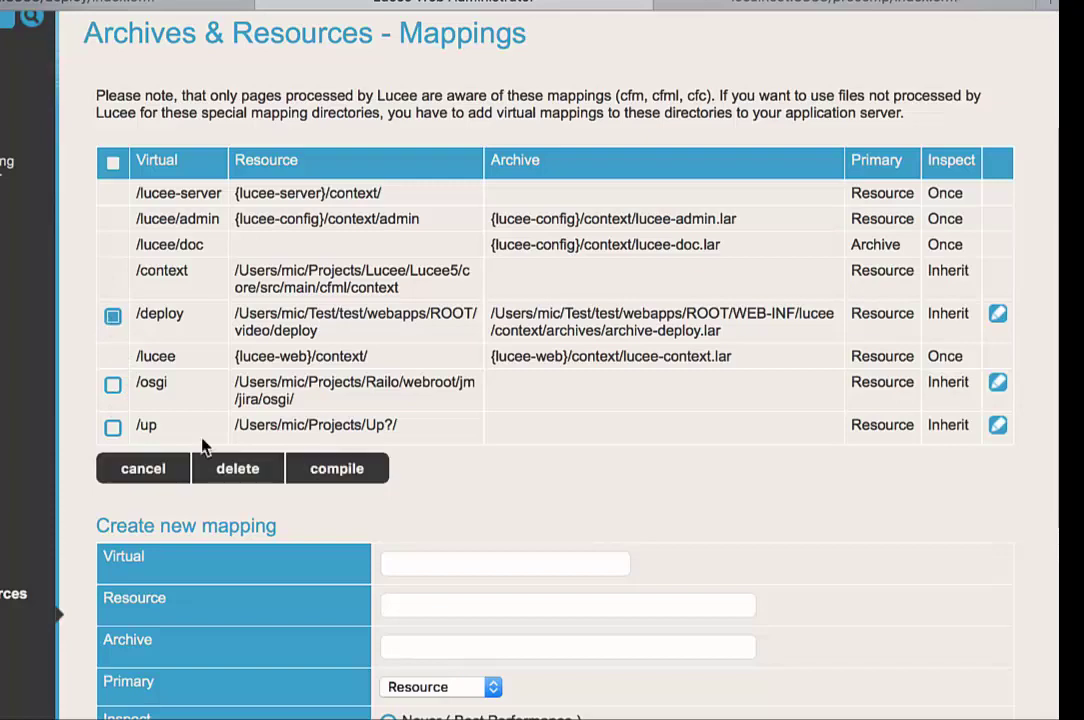
{"action": "left_click", "coordinate": [245, 468]}
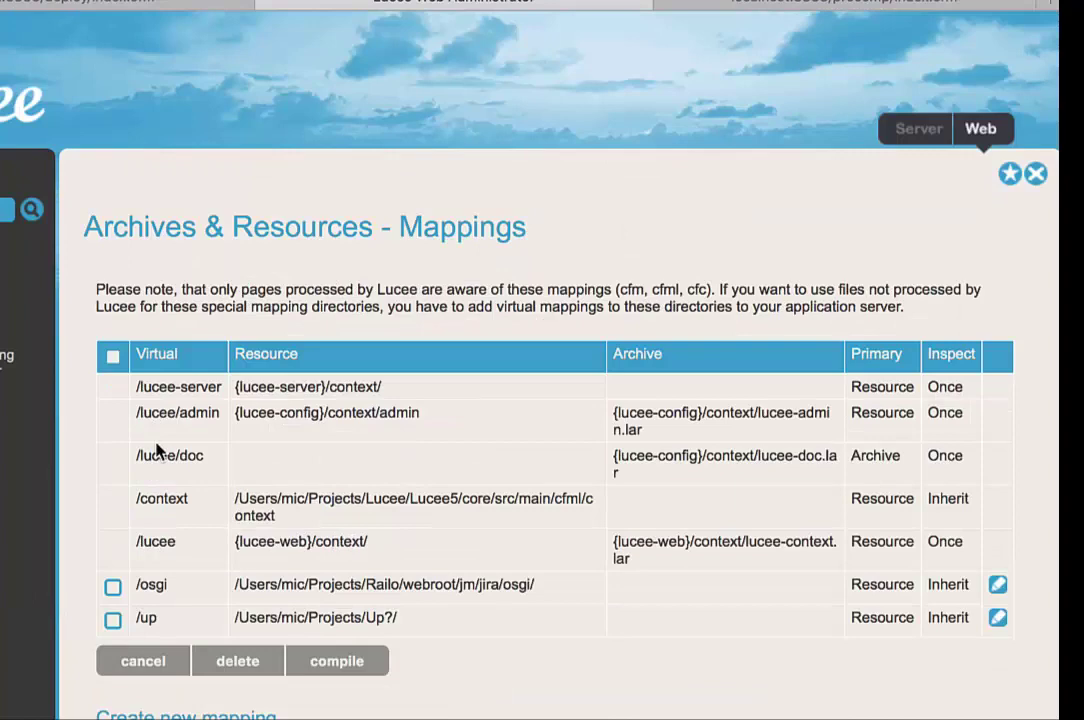
Step: Switch to Finder and move the deploy folder inside the video folder to the trash
{"action": "key", "text": "super+Tab"}
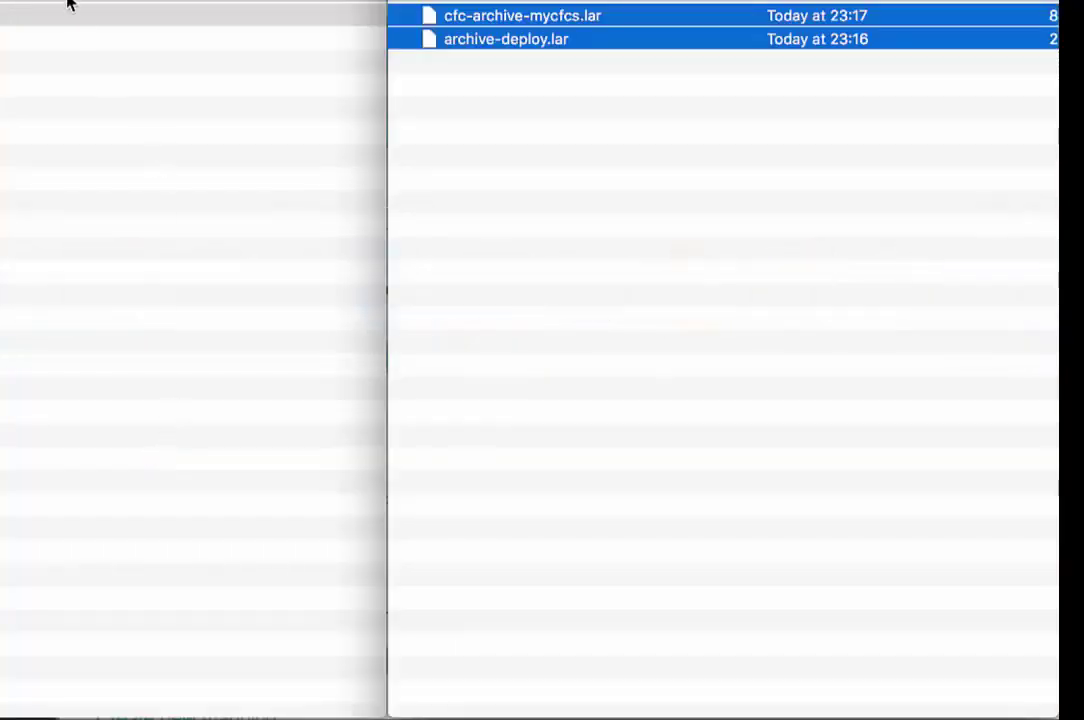
{"action": "left_click", "coordinate": [8, 39]}
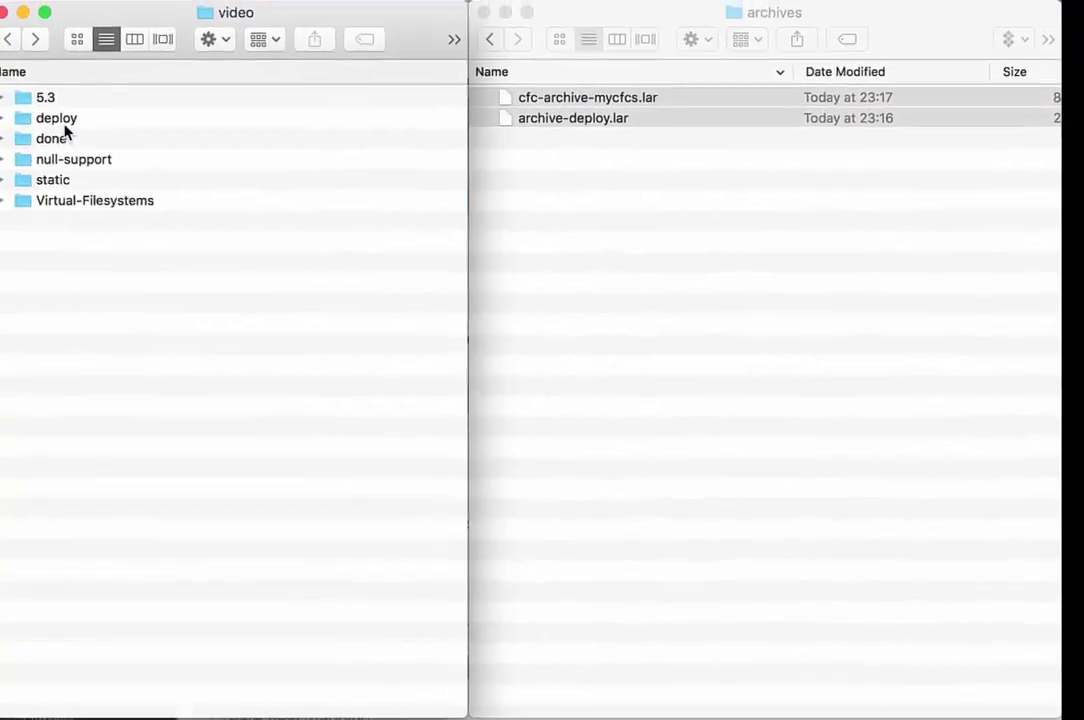
{"action": "left_click", "coordinate": [68, 120]}
{"action": "right_click", "coordinate": [68, 120]}
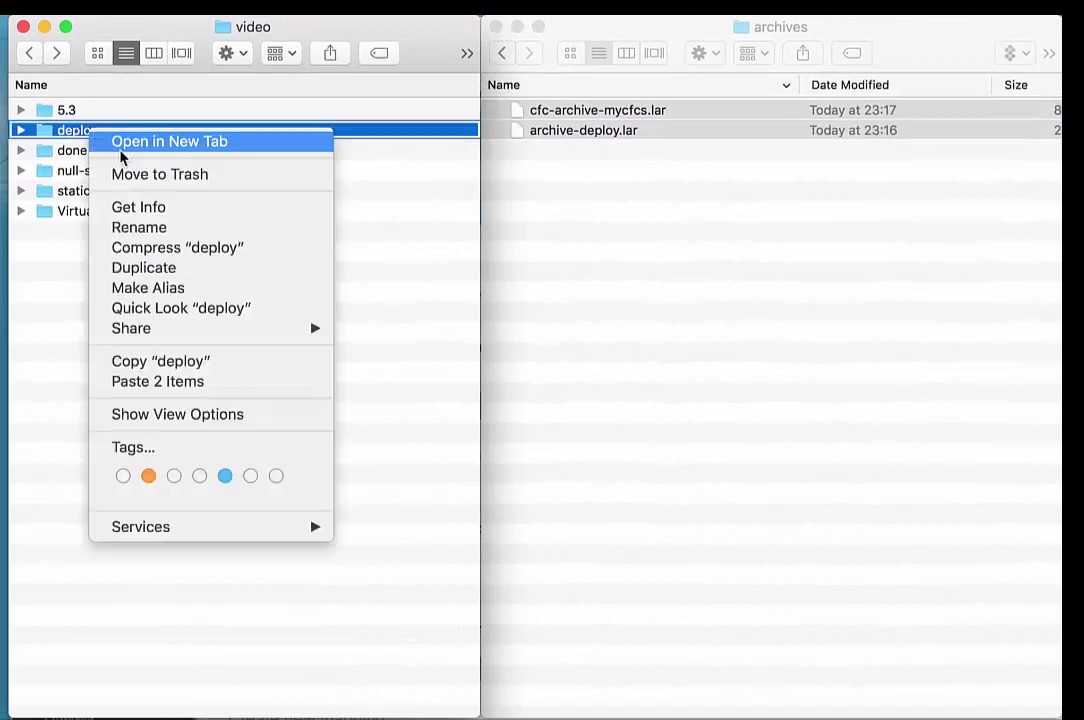
{"action": "left_click", "coordinate": [127, 176]}
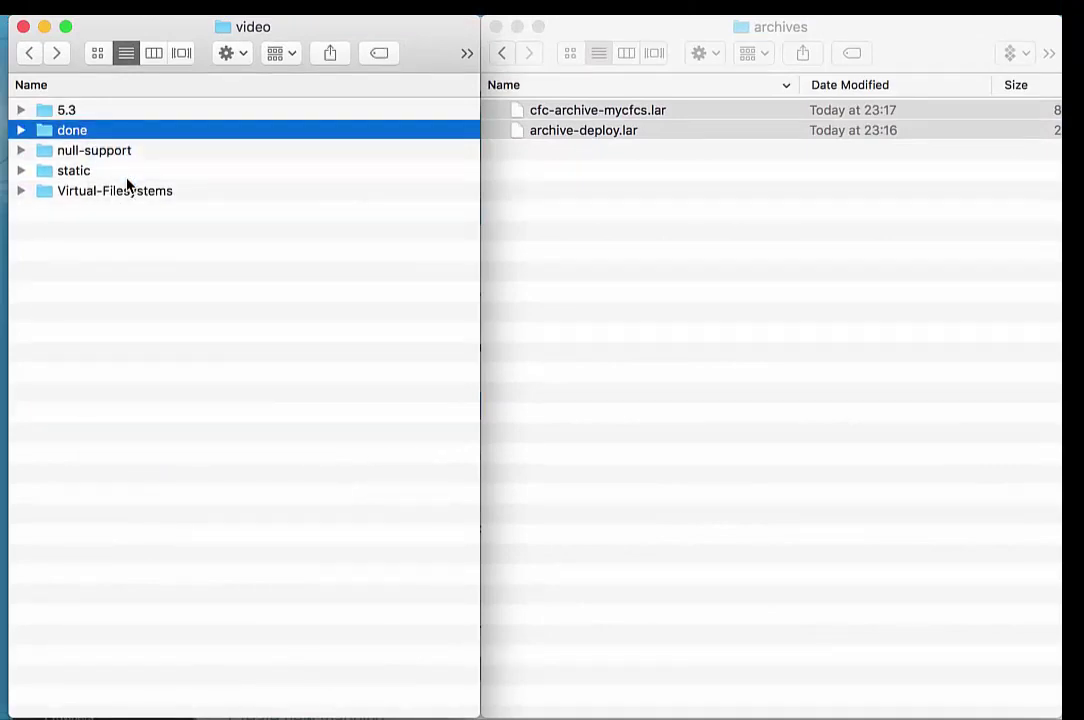
Step: Go from the archives folder back to the test folder and move its components folder to the trash
{"action": "left_click", "coordinate": [598, 266]}
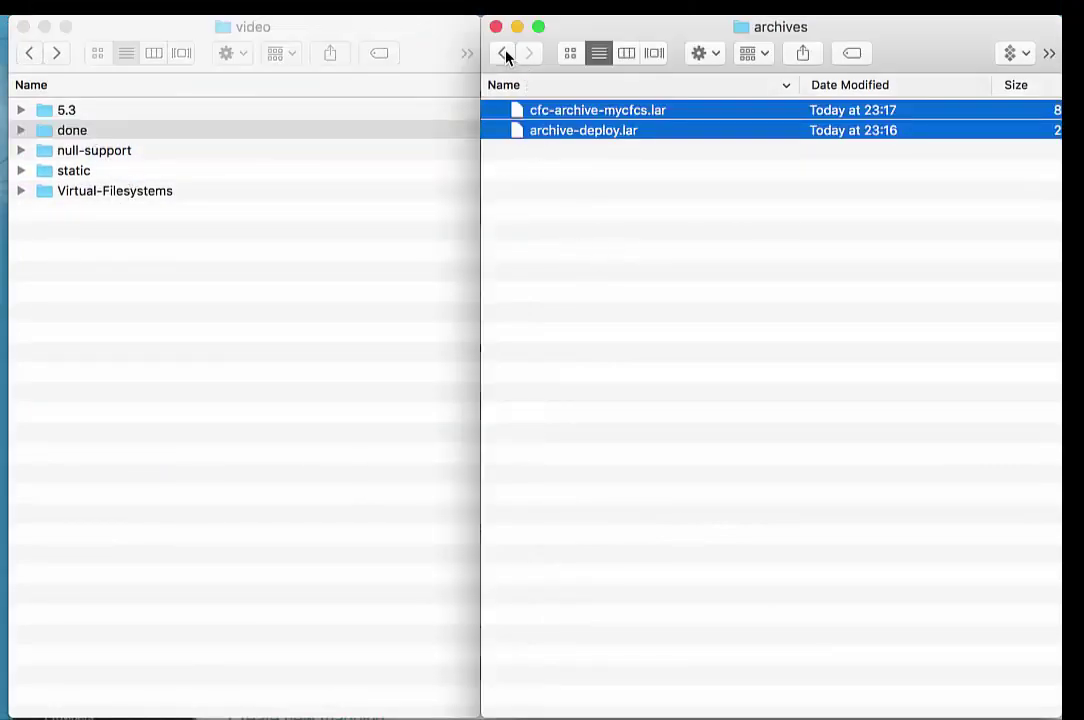
{"action": "left_click", "coordinate": [505, 55]}
{"action": "left_click", "coordinate": [505, 55]}
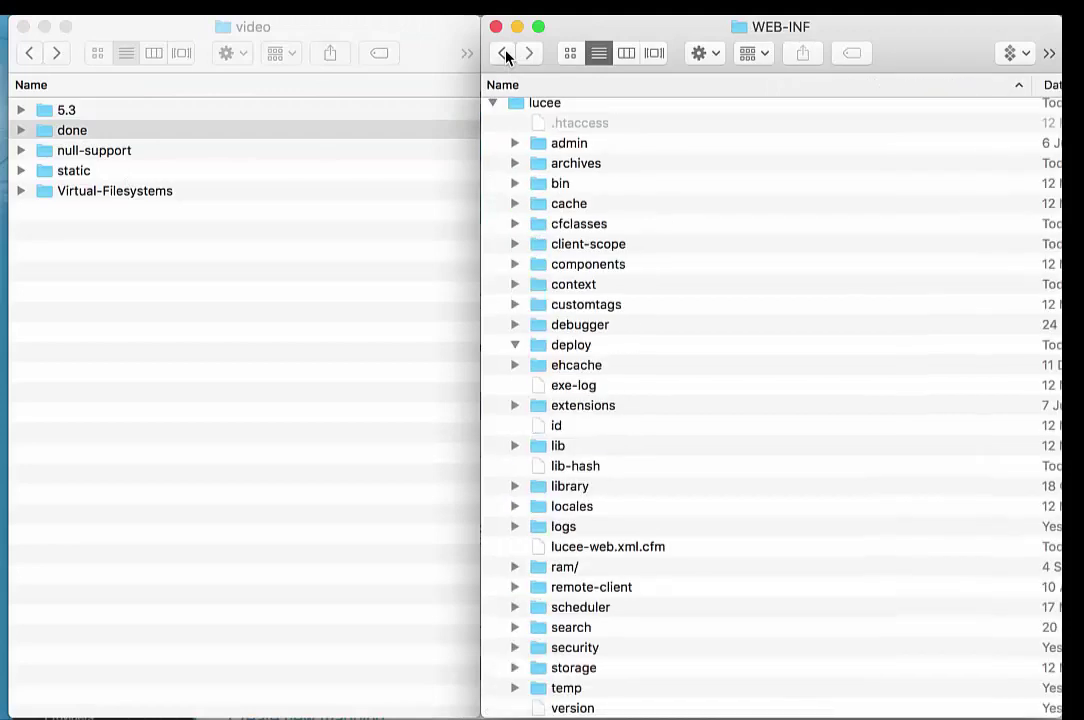
{"action": "left_click", "coordinate": [505, 55]}
{"action": "left_click", "coordinate": [505, 55]}
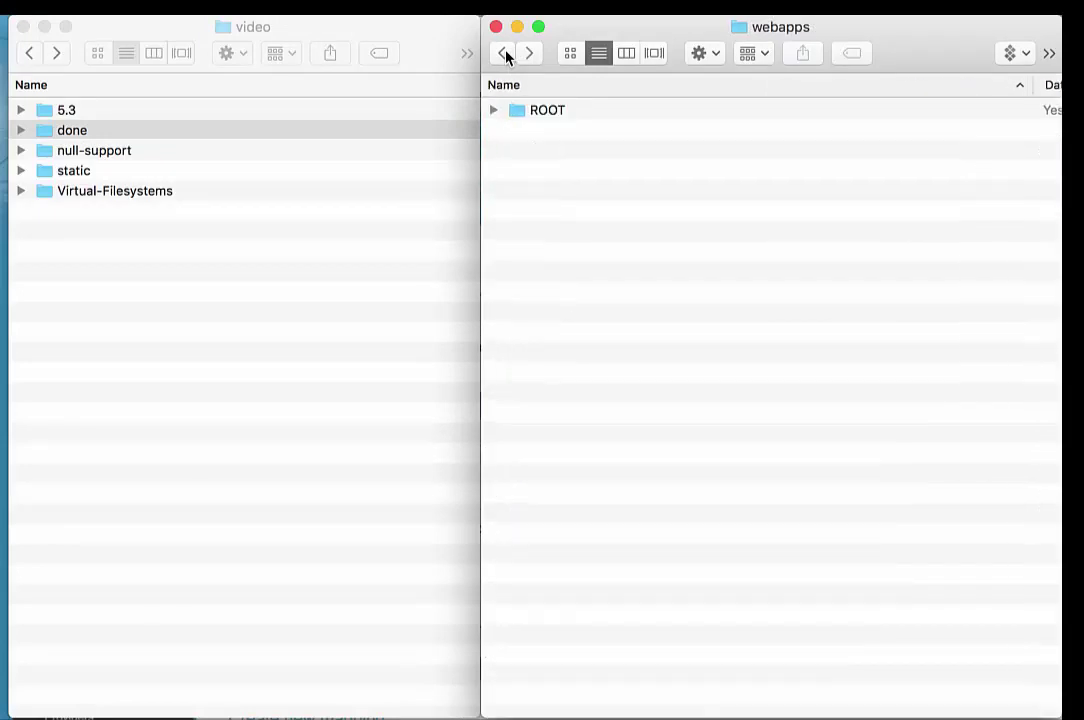
{"action": "left_click", "coordinate": [505, 55]}
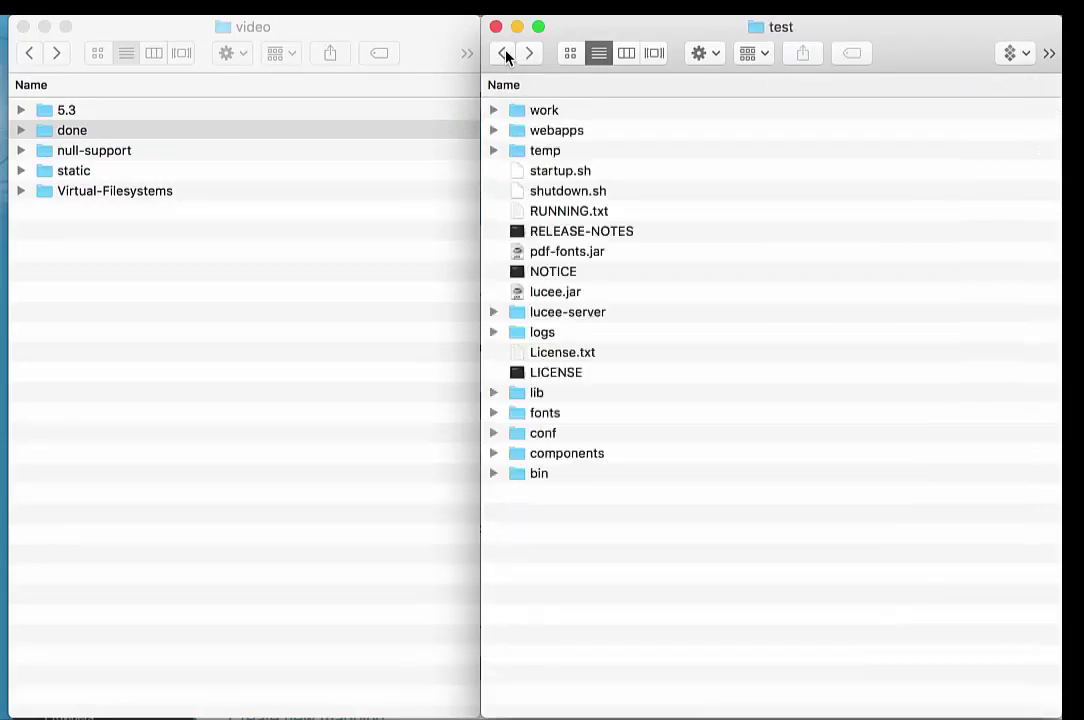
{"action": "left_click", "coordinate": [514, 452]}
{"action": "right_click", "coordinate": [517, 452]}
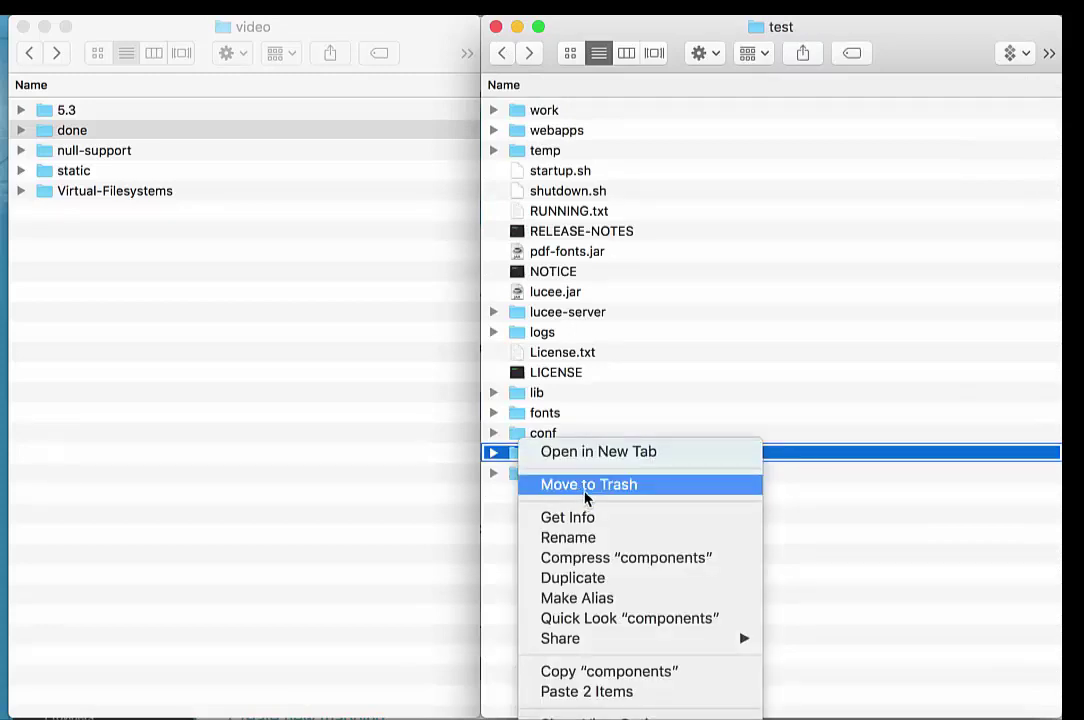
{"action": "left_click", "coordinate": [589, 484]}
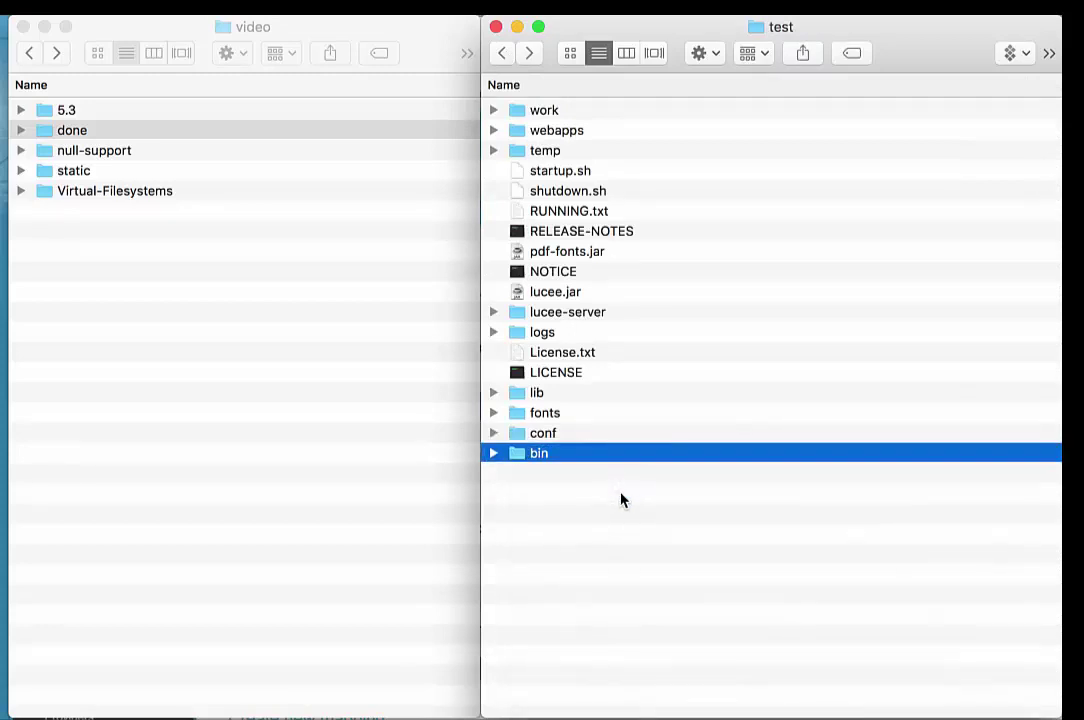
{"action": "key", "text": "super+Tab"}
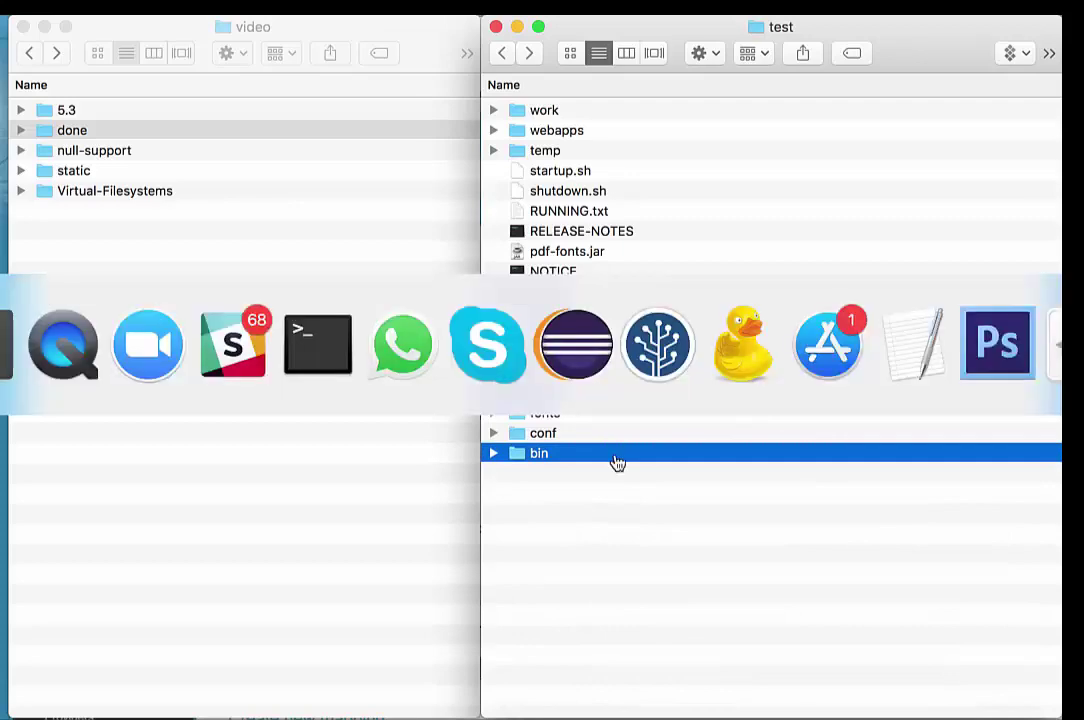
Step: Switch to the browser and reload localhost:8888/deploy/index.cfm to test the page without the mapping and source folders
{"action": "left_click", "coordinate": [8, 350]}
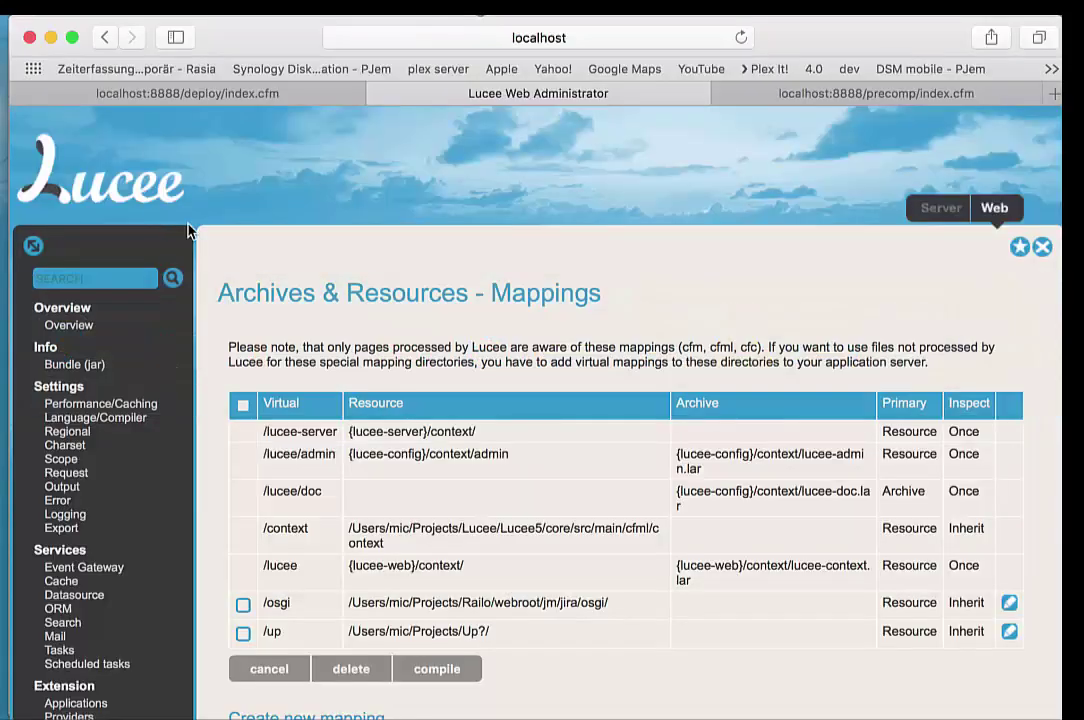
{"action": "left_click", "coordinate": [298, 94]}
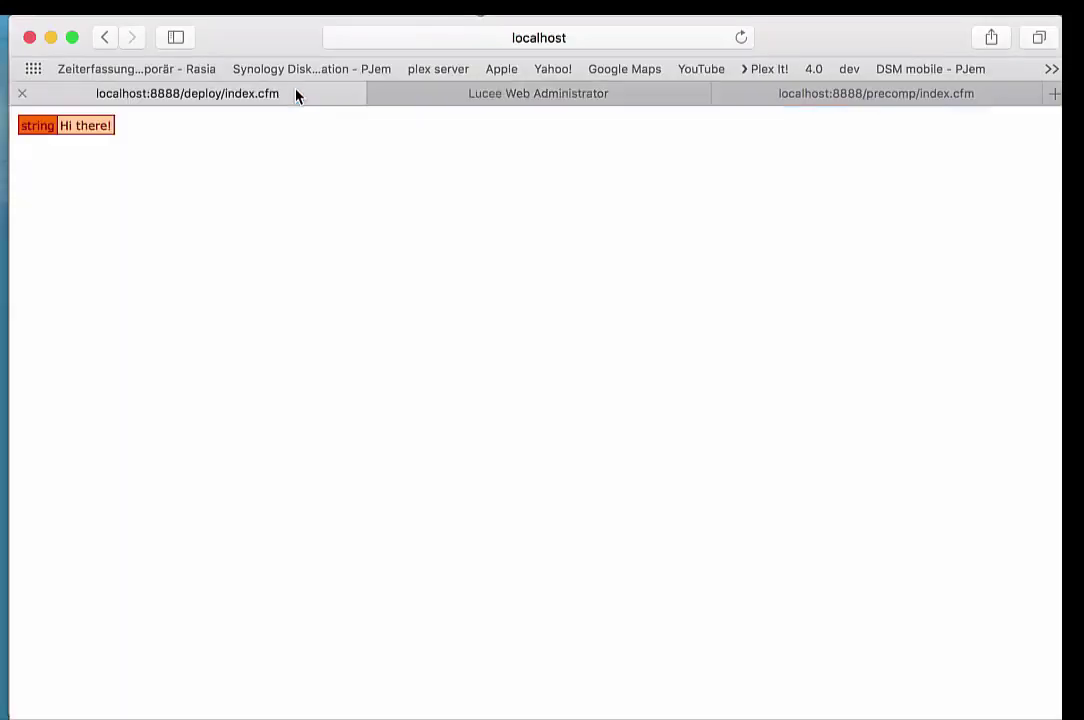
{"action": "left_click", "coordinate": [413, 37]}
{"action": "key", "text": "Return"}
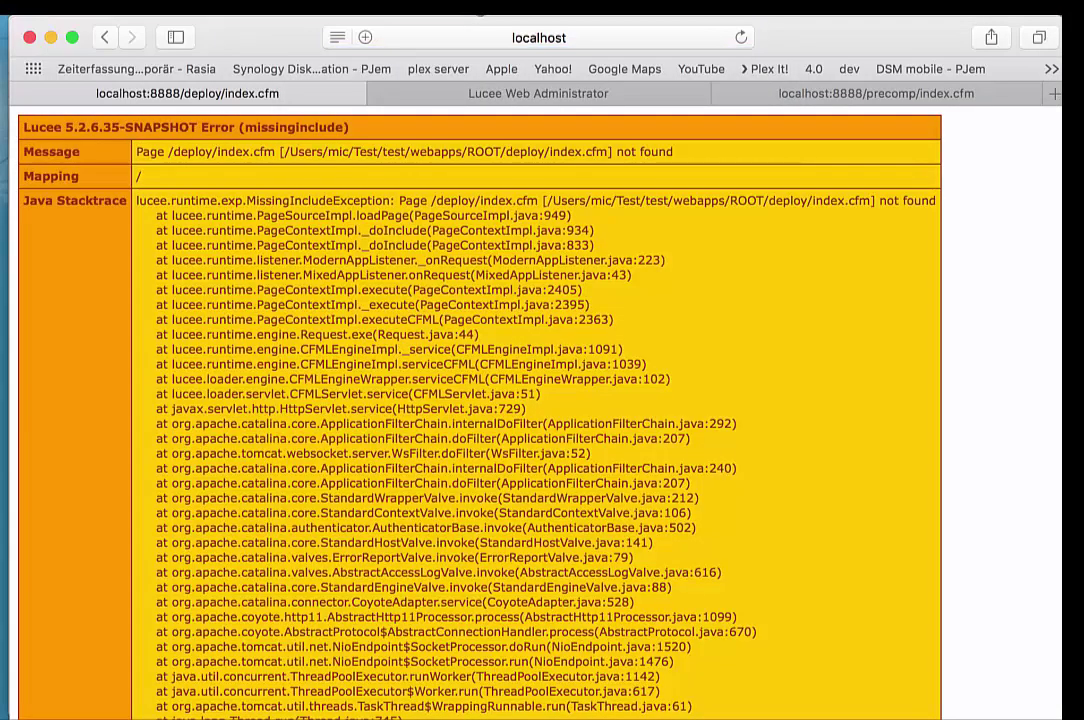
Step: Switch to Finder and open the deploy folder under webapps/ROOT/WEB-INF/lucee
{"action": "key", "text": "super+Tab"}
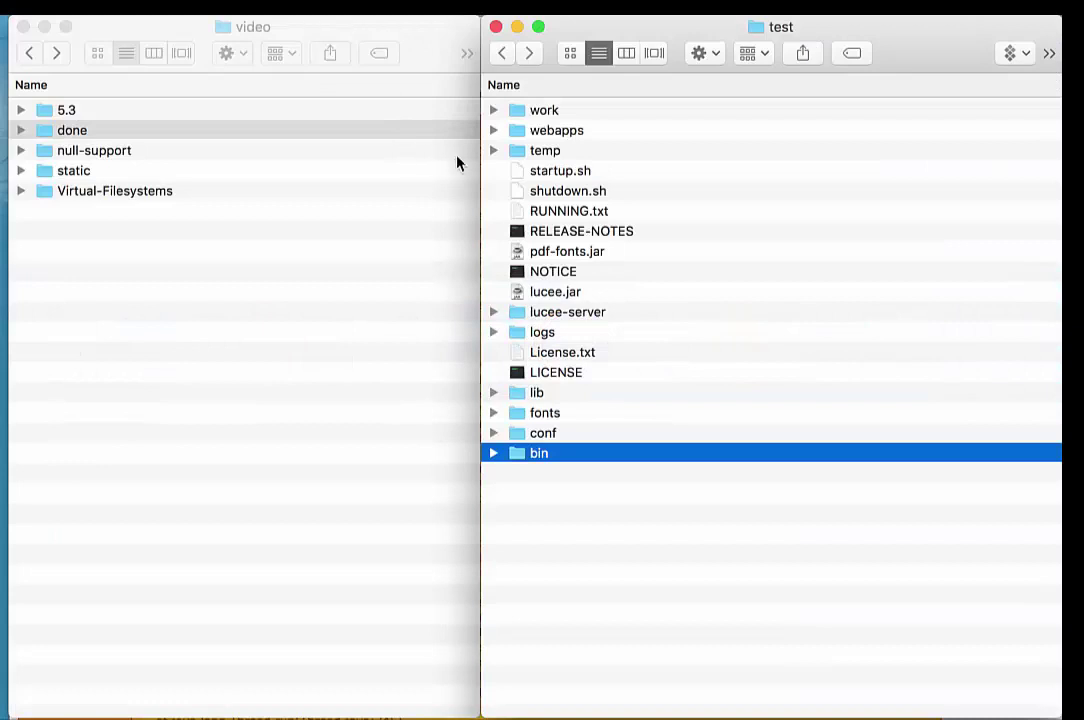
{"action": "double_click", "coordinate": [550, 131]}
{"action": "left_click", "coordinate": [533, 110]}
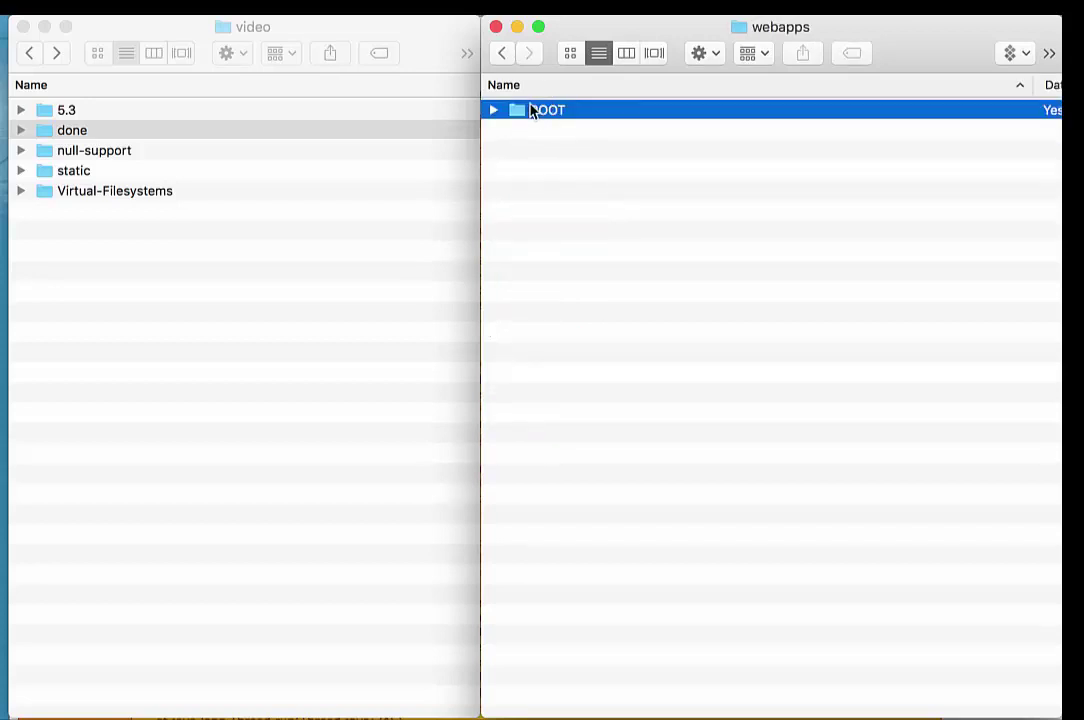
{"action": "double_click", "coordinate": [533, 110]}
{"action": "double_click", "coordinate": [527, 110]}
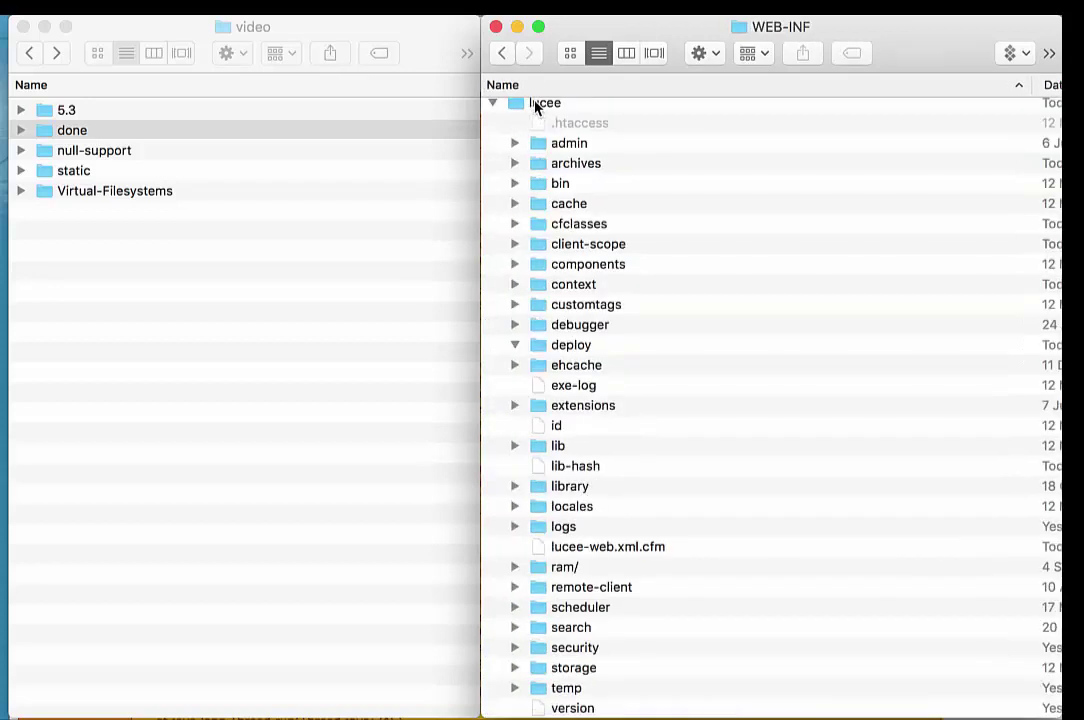
{"action": "double_click", "coordinate": [555, 347]}
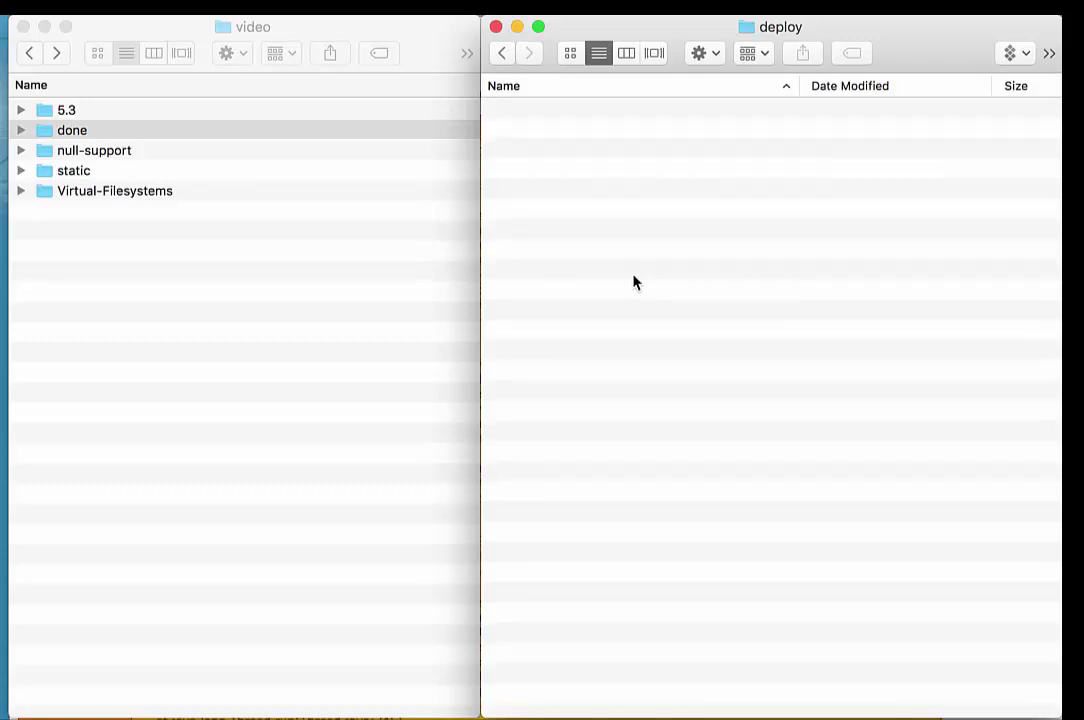
Step: Switch back to the browser and reload the Mappings settings in the Lucee Web Administrator to check the /deploy mapping's archive
{"action": "key", "text": "super+Tab"}
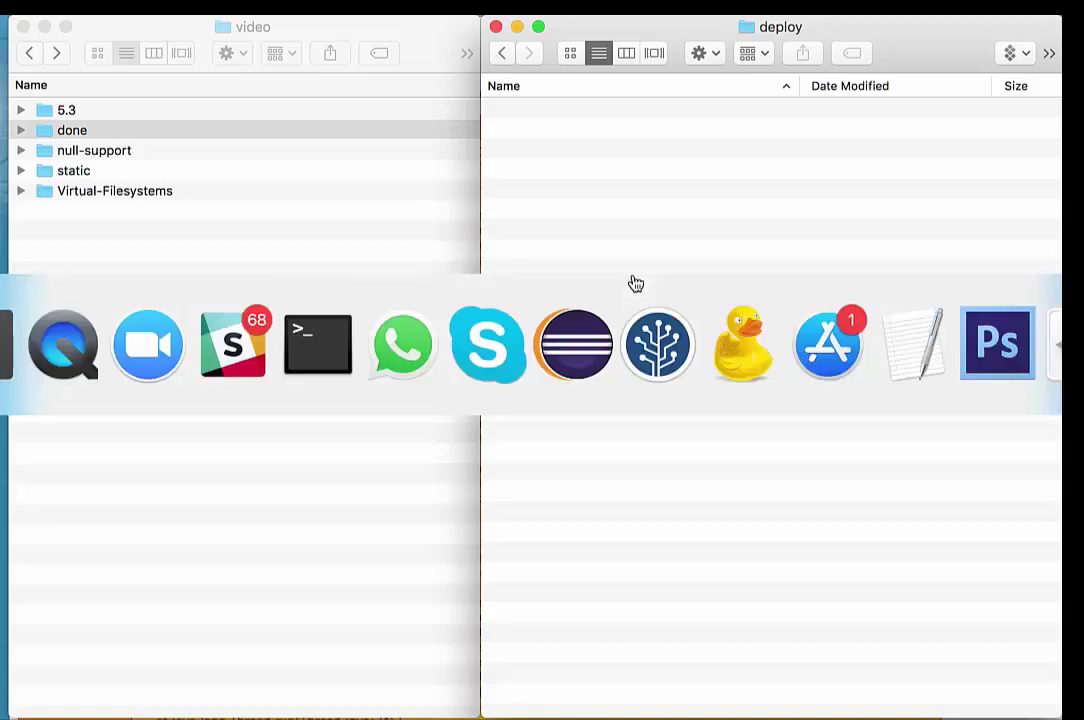
{"action": "left_click", "coordinate": [2, 344]}
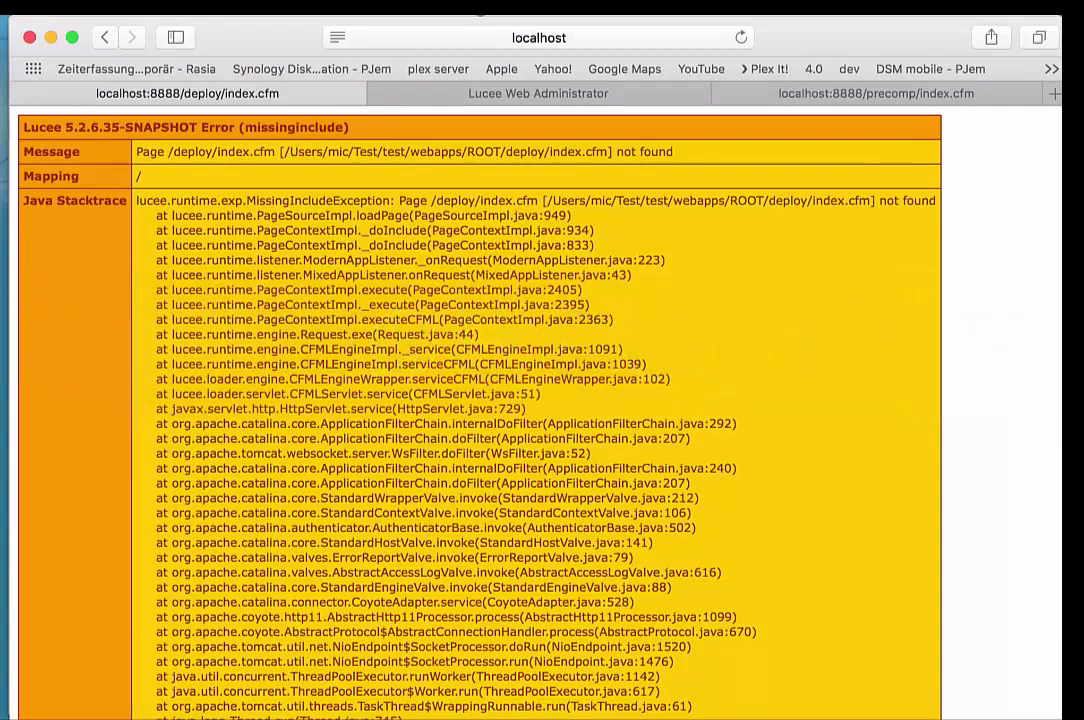
{"action": "left_click", "coordinate": [530, 95]}
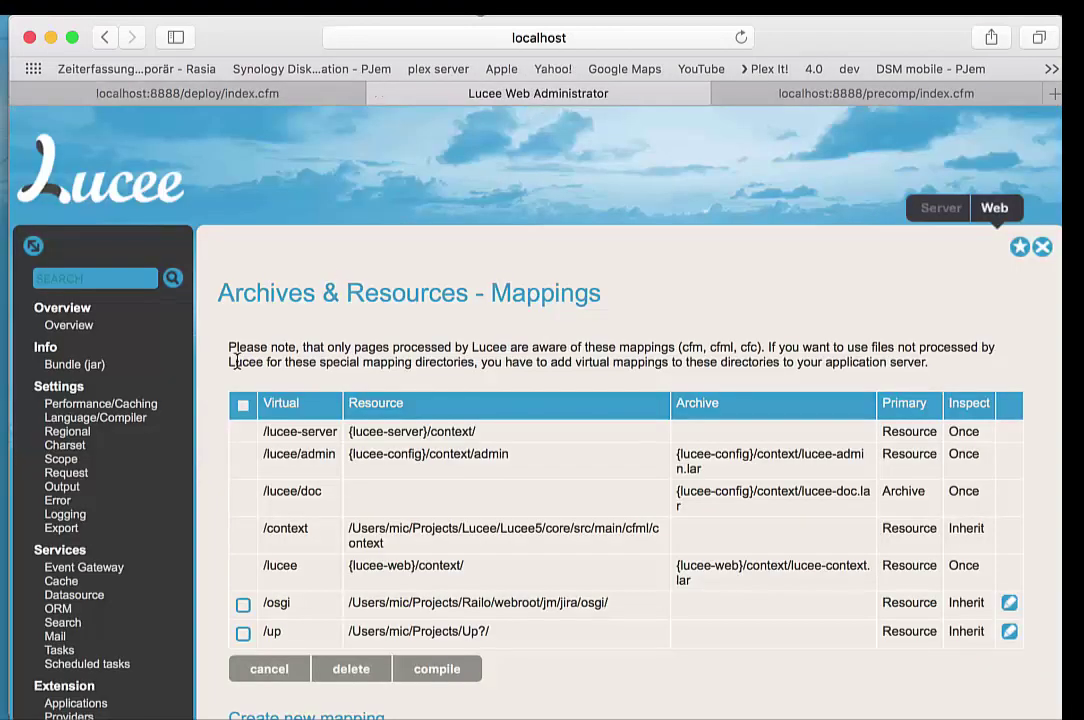
{"action": "scroll", "coordinate": [237, 361], "scroll_direction": "down", "scroll_amount": 3}
{"action": "scroll", "coordinate": [237, 361], "scroll_direction": "down", "scroll_amount": 5}
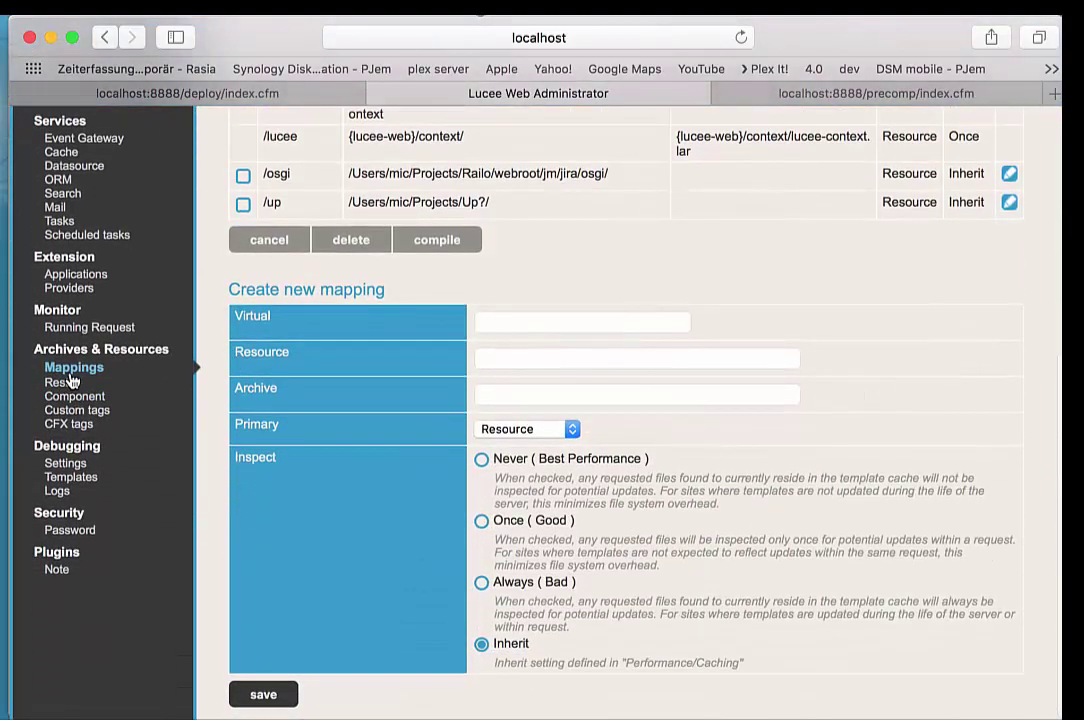
{"action": "left_click", "coordinate": [68, 370]}
{"action": "scroll", "coordinate": [240, 400], "scroll_direction": "down", "scroll_amount": 2}
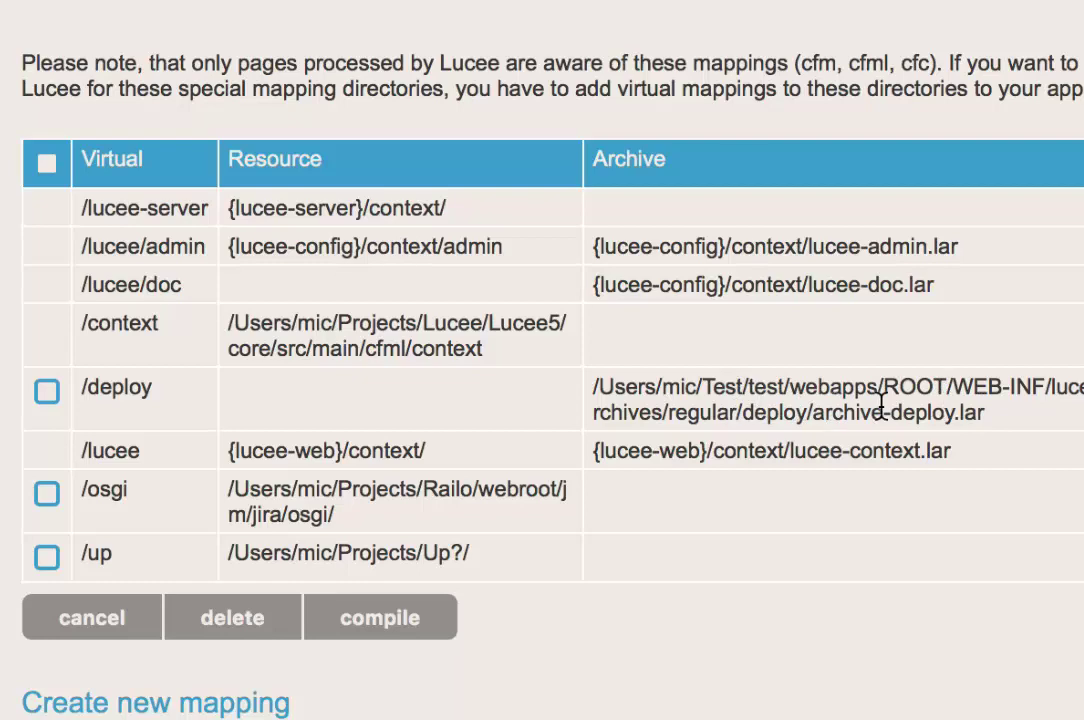
Step: Open the Component settings and inspect the full archive path of the mycfcs additional resource
{"action": "scroll", "coordinate": [300, 476], "scroll_direction": "down", "scroll_amount": 5}
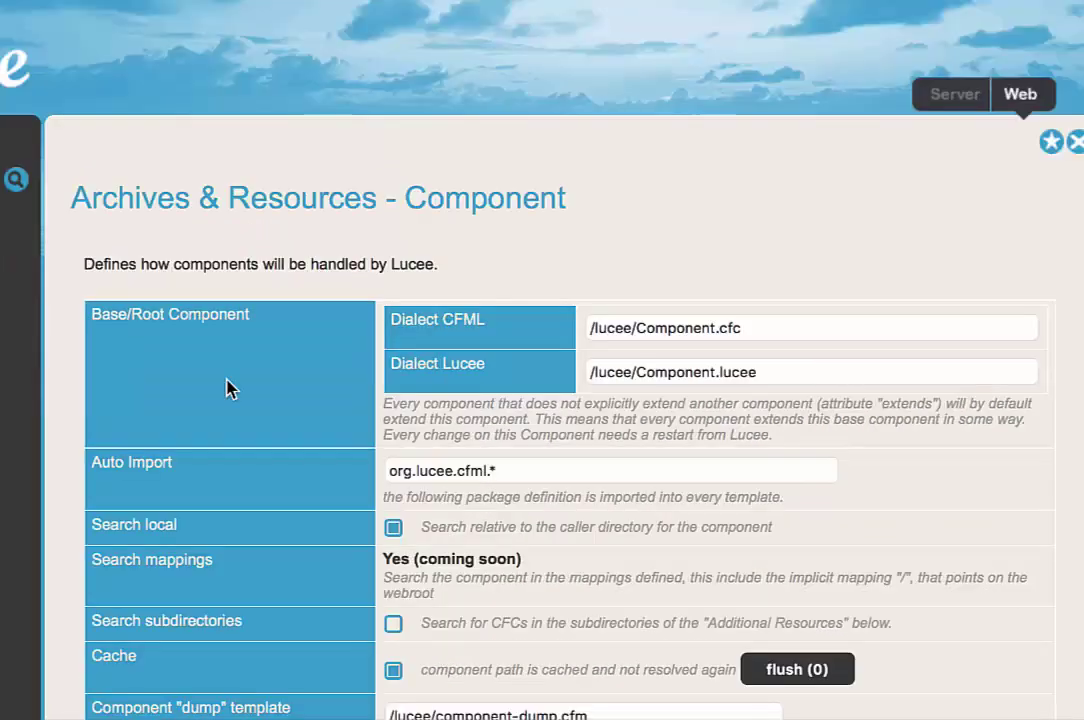
{"action": "scroll", "coordinate": [230, 387], "scroll_direction": "down", "scroll_amount": 10}
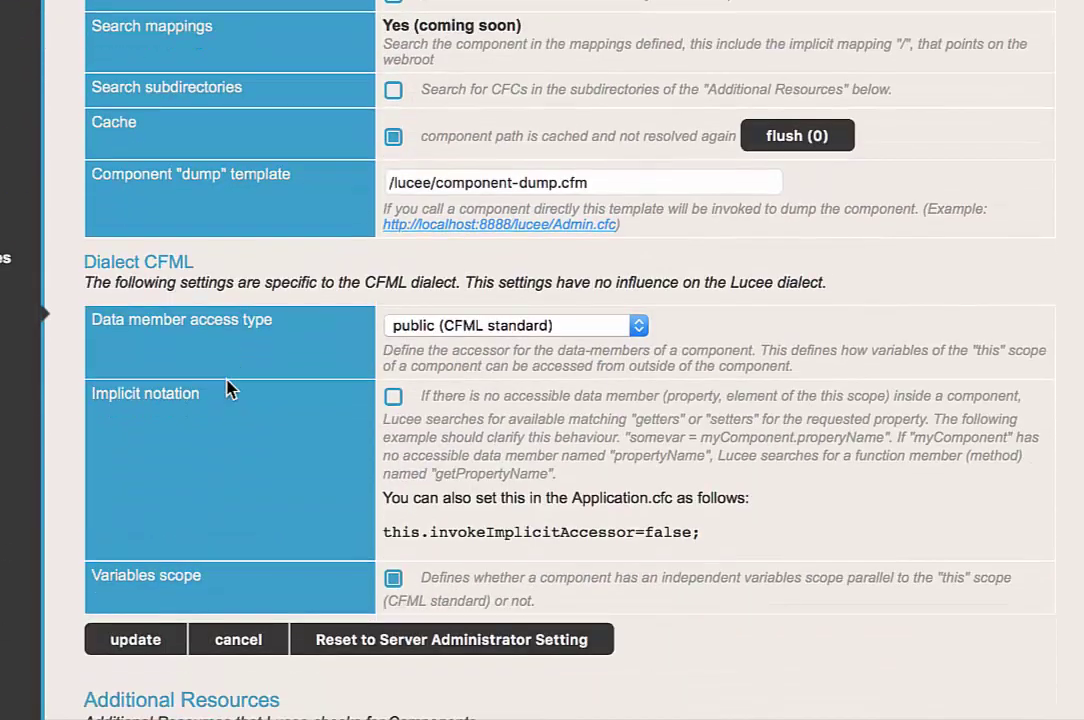
{"action": "scroll", "coordinate": [228, 387], "scroll_direction": "down", "scroll_amount": 10}
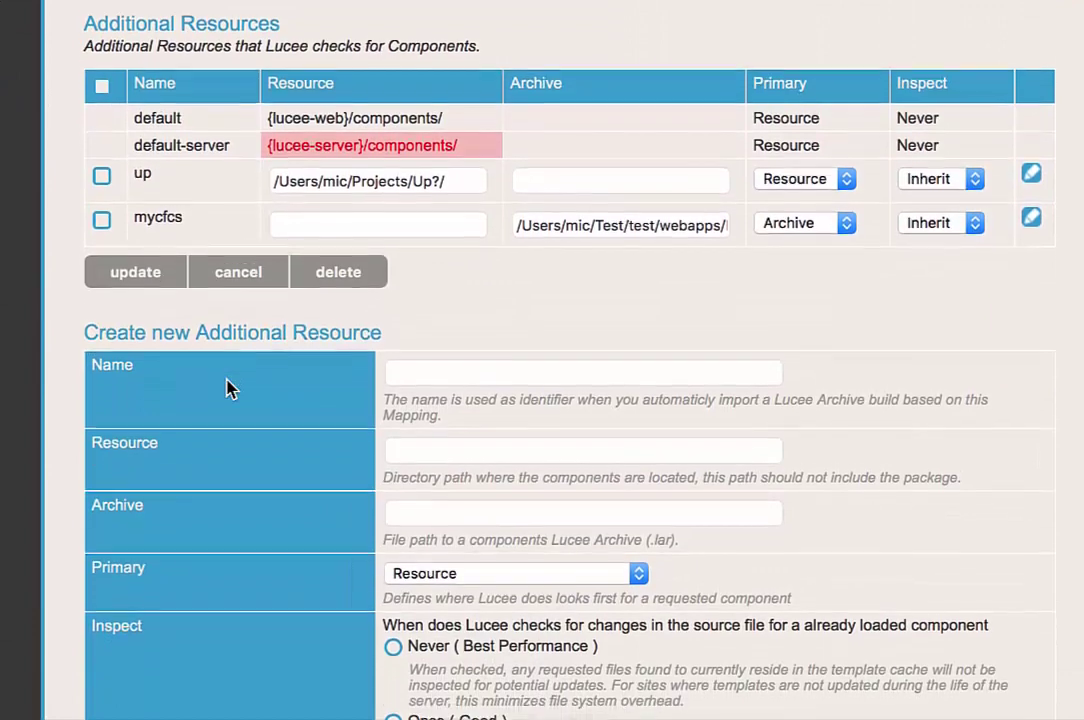
{"action": "scroll", "coordinate": [229, 387], "scroll_direction": "up", "scroll_amount": 5}
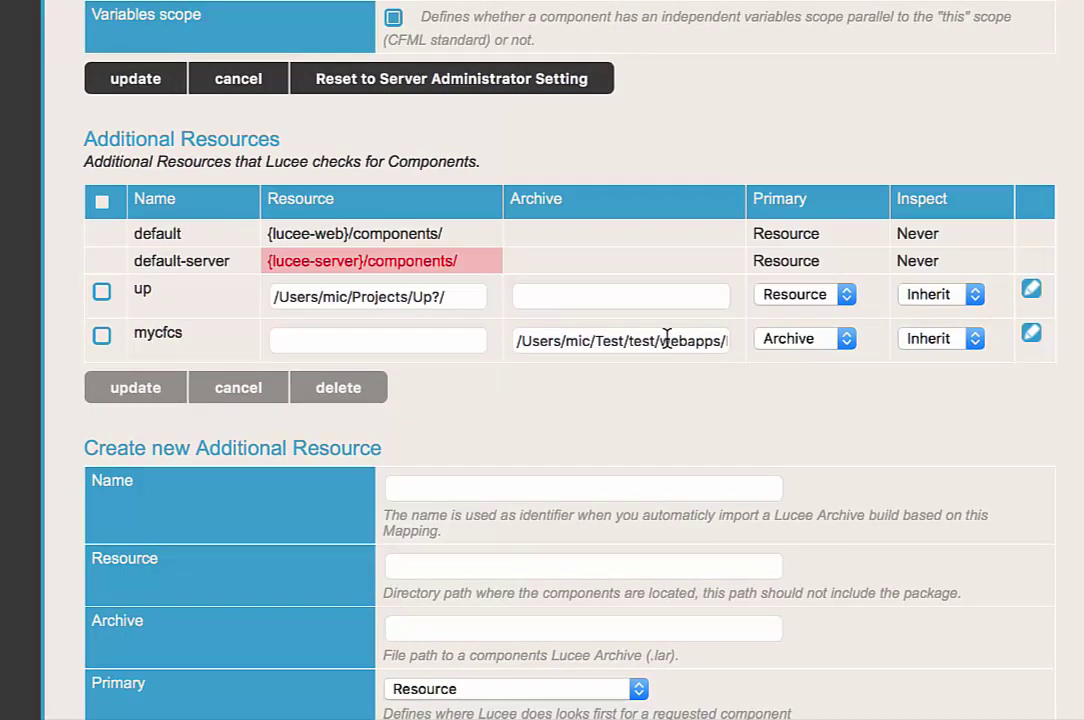
{"action": "left_click_drag", "start_coordinate": [669, 341], "coordinate": [774, 347]}
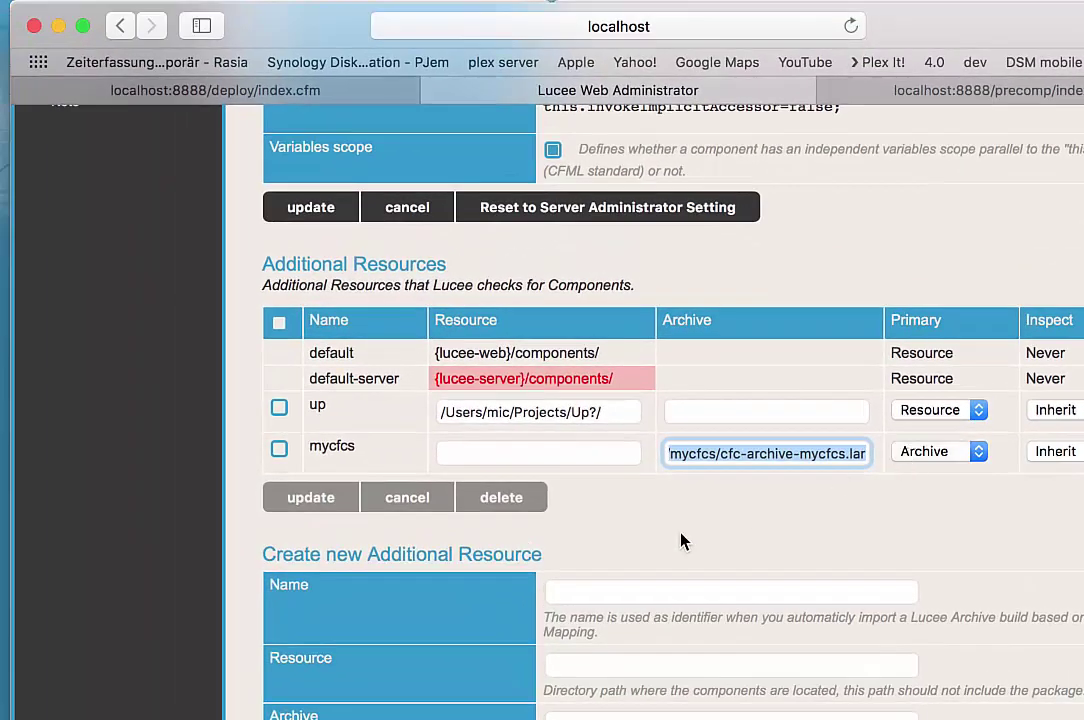
{"action": "left_click", "coordinate": [680, 541]}
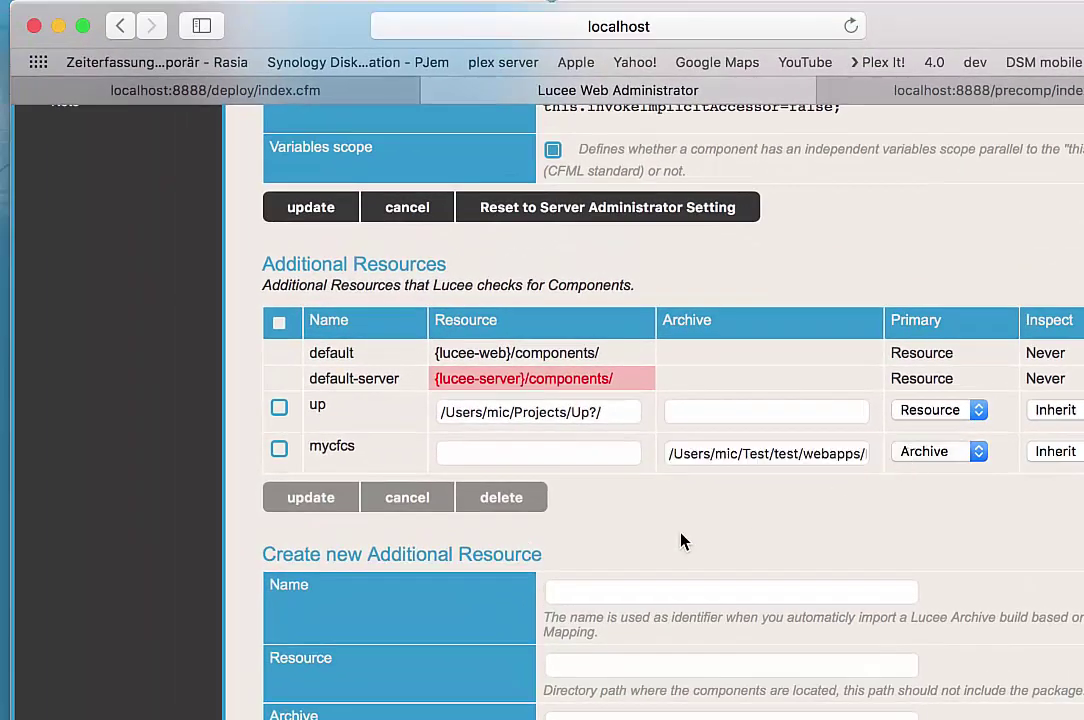
Step: Reload localhost:8888/deploy/index.cfm and check the source path of the dumped string
{"action": "left_click", "coordinate": [307, 90]}
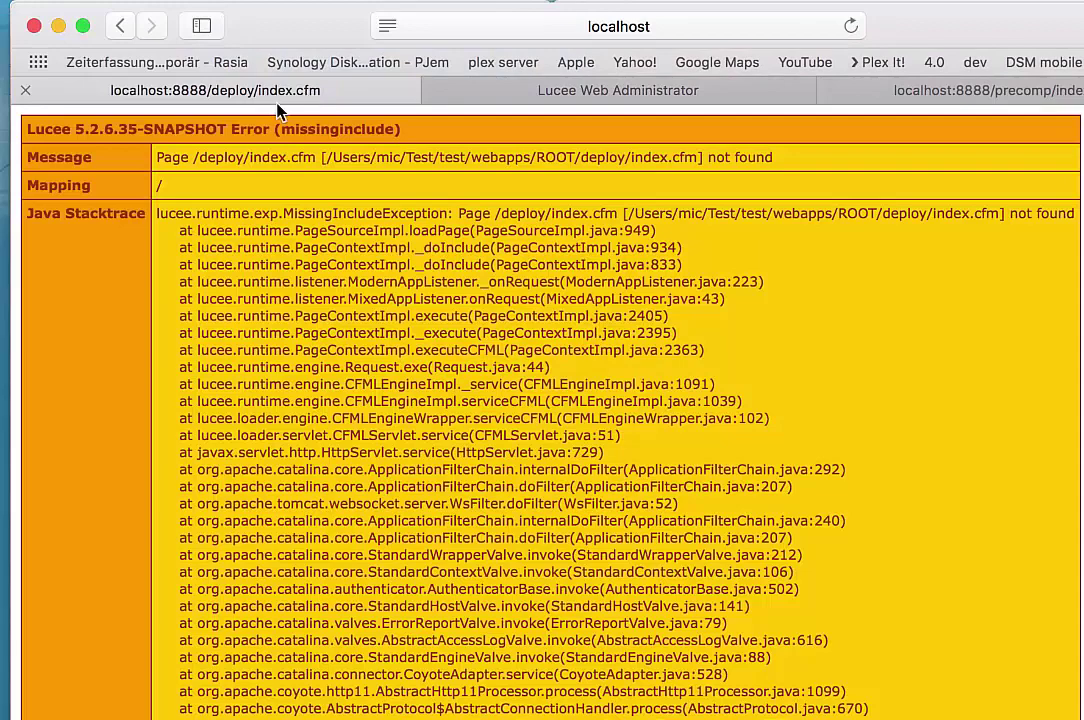
{"action": "left_click", "coordinate": [494, 33]}
{"action": "key", "text": "Return"}
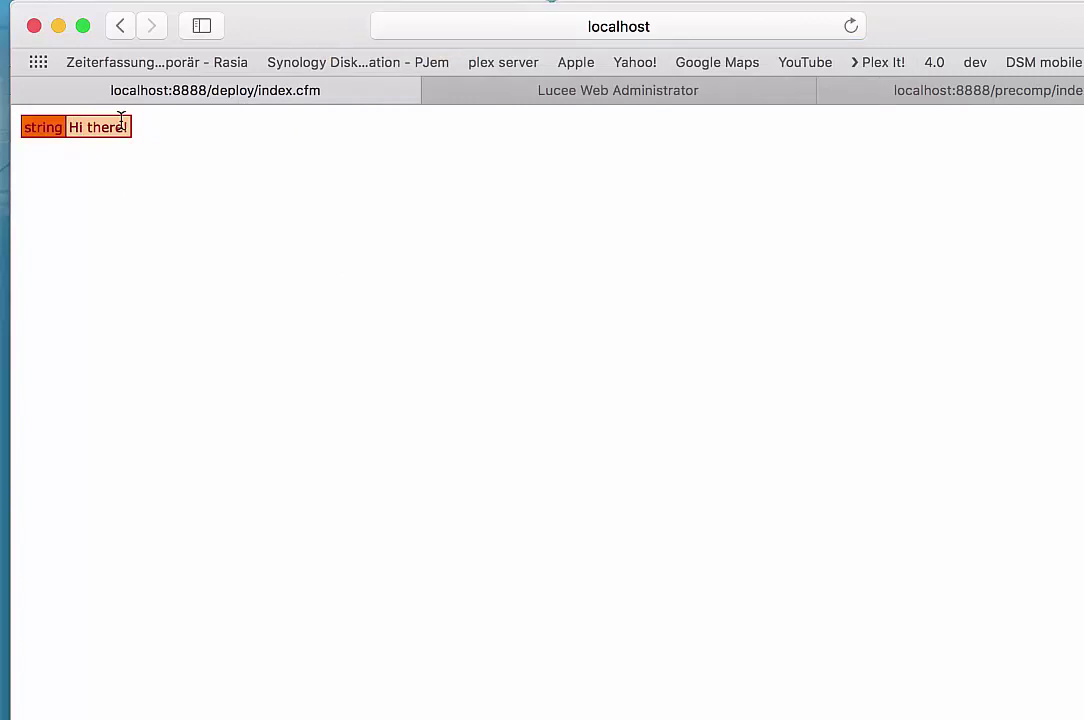
{"action": "mouse_move", "coordinate": [121, 119]}
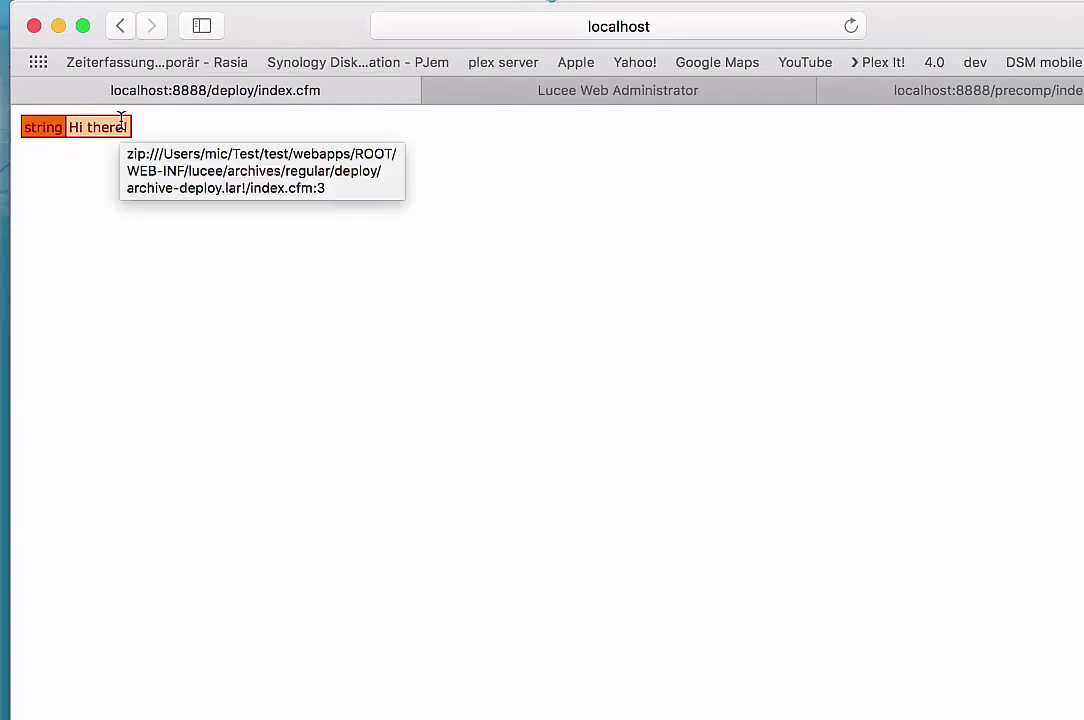